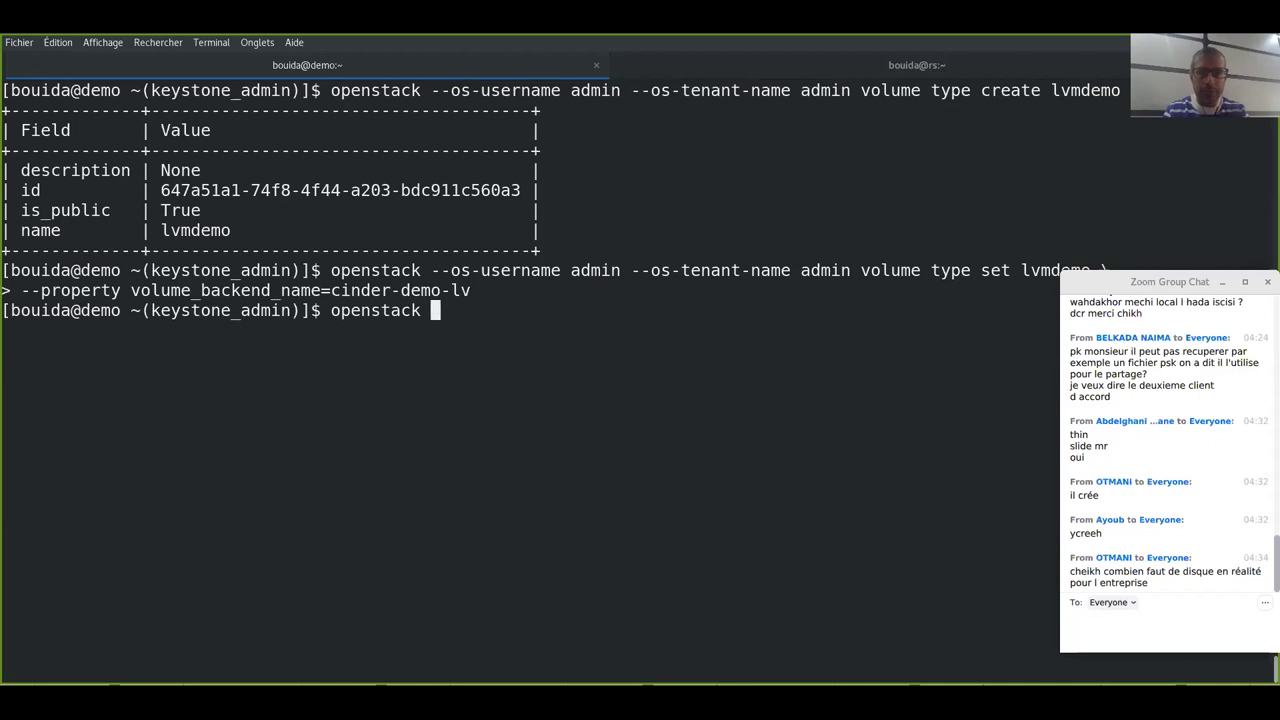
- Run 'openstack volume type list' and point out the iscsi and lvmdemo types
type("volu")
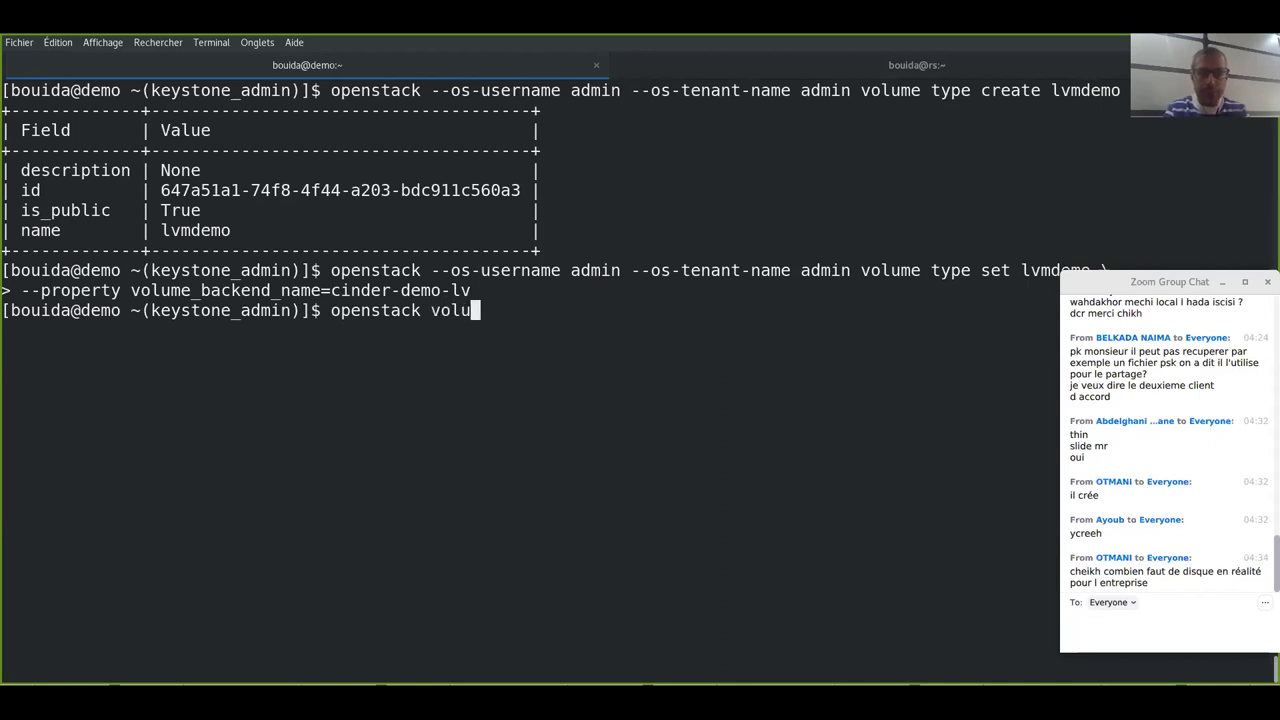
type("me type ")
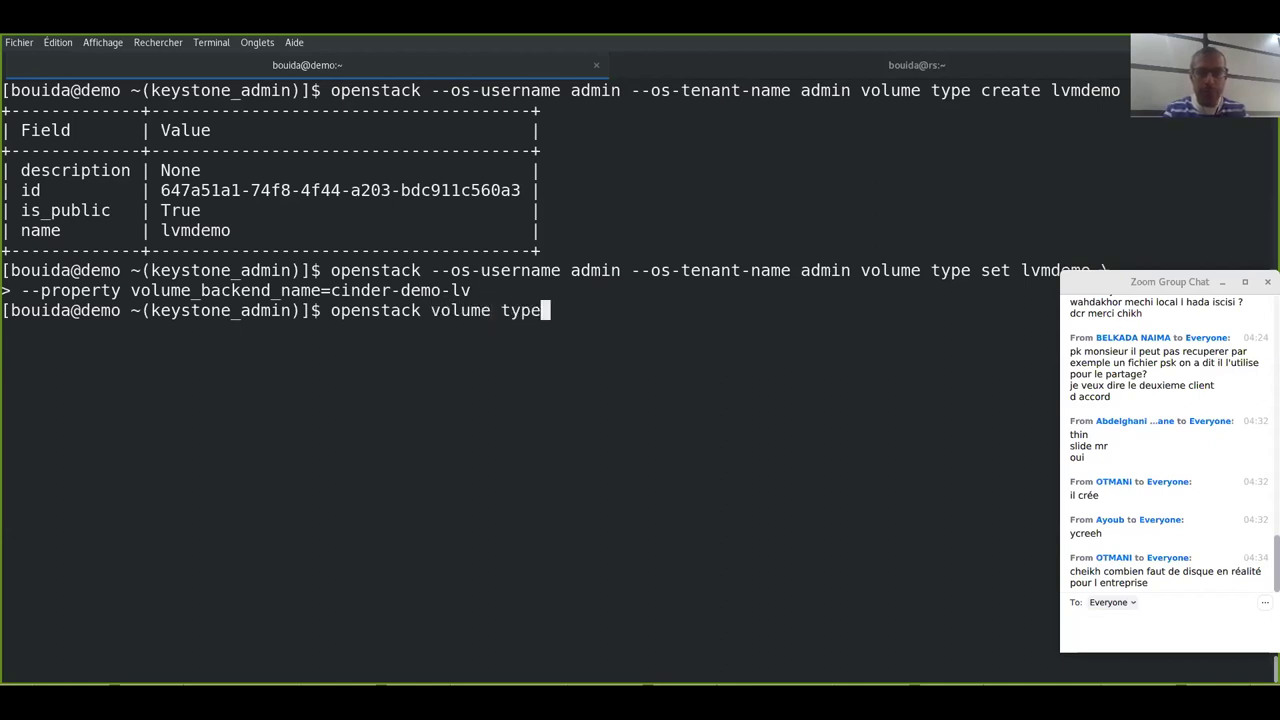
type("list")
key("Return")
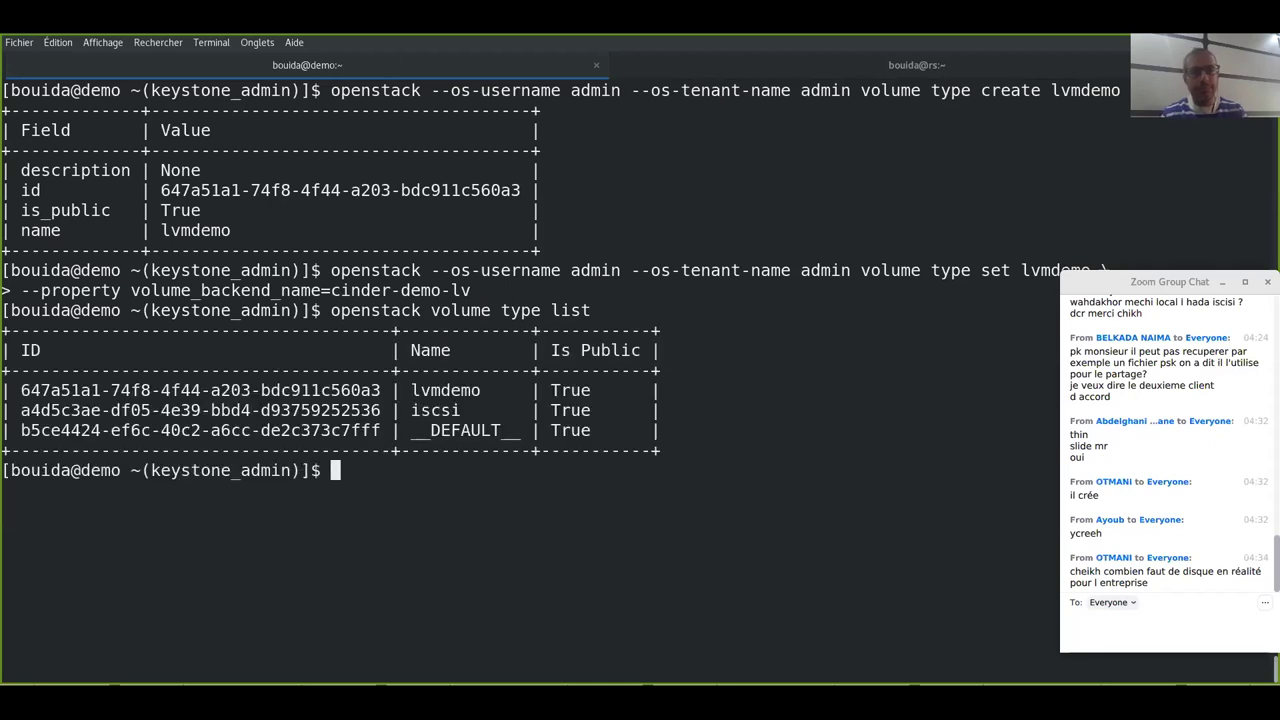
left_click_drag(462, 410, 409, 411)
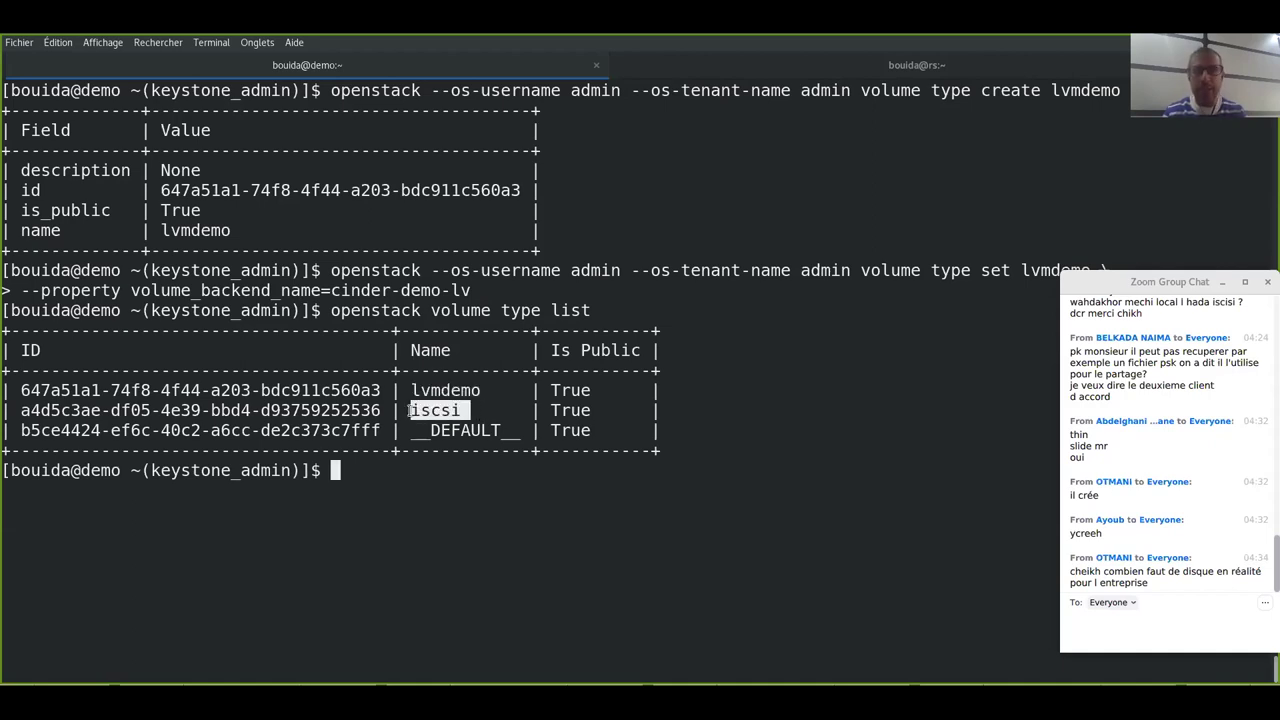
left_click_drag(482, 390, 410, 390)
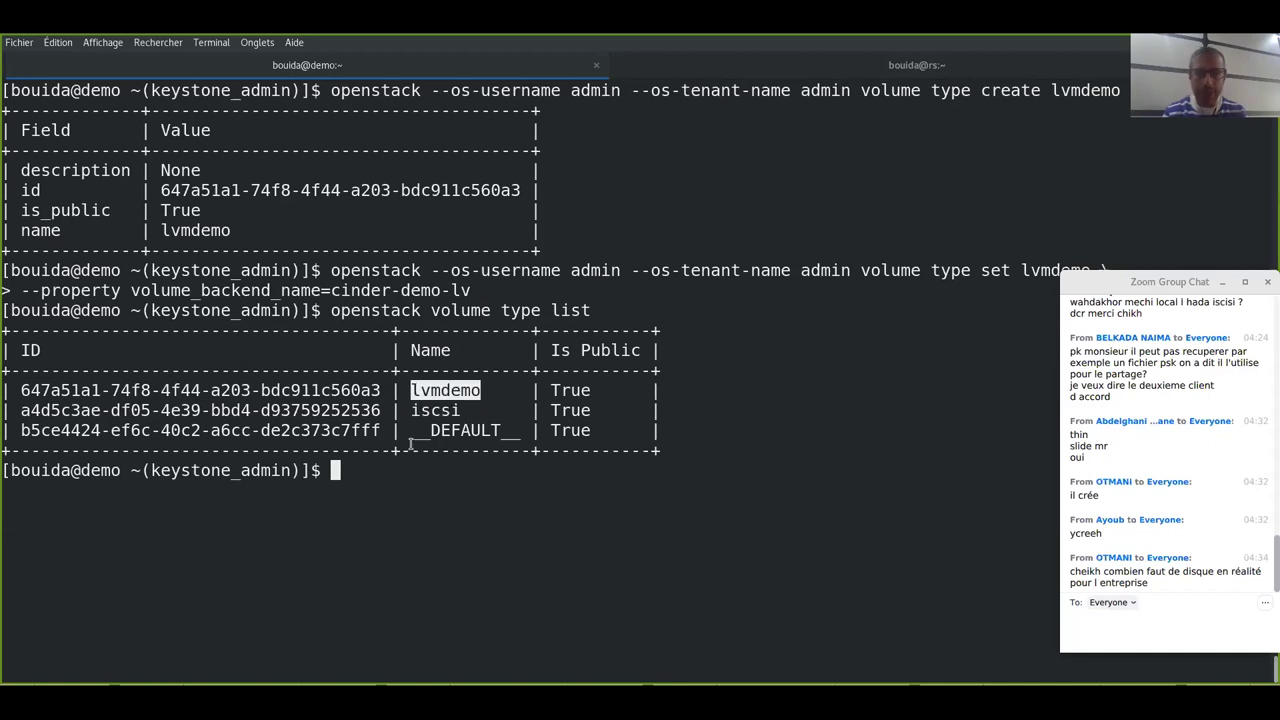
left_click(410, 445)
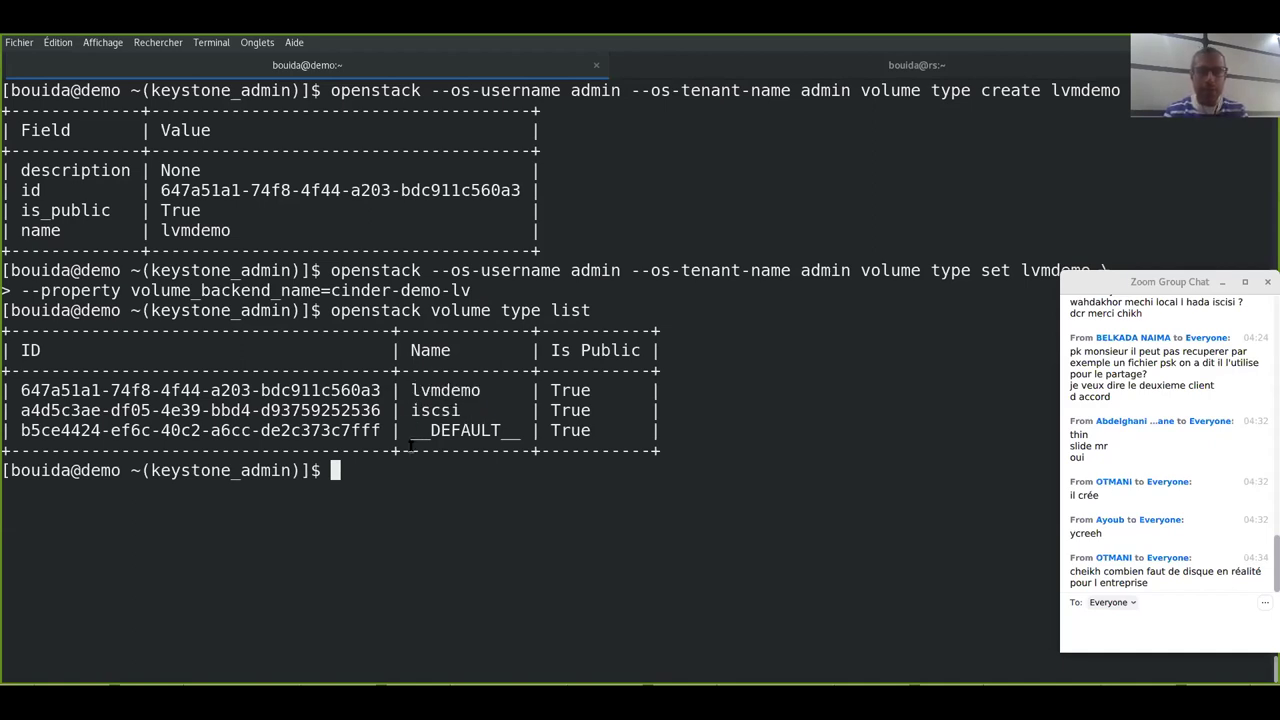
- Enter the 'sudo lvs' command at the terminal prompt
type("sudo lvs")
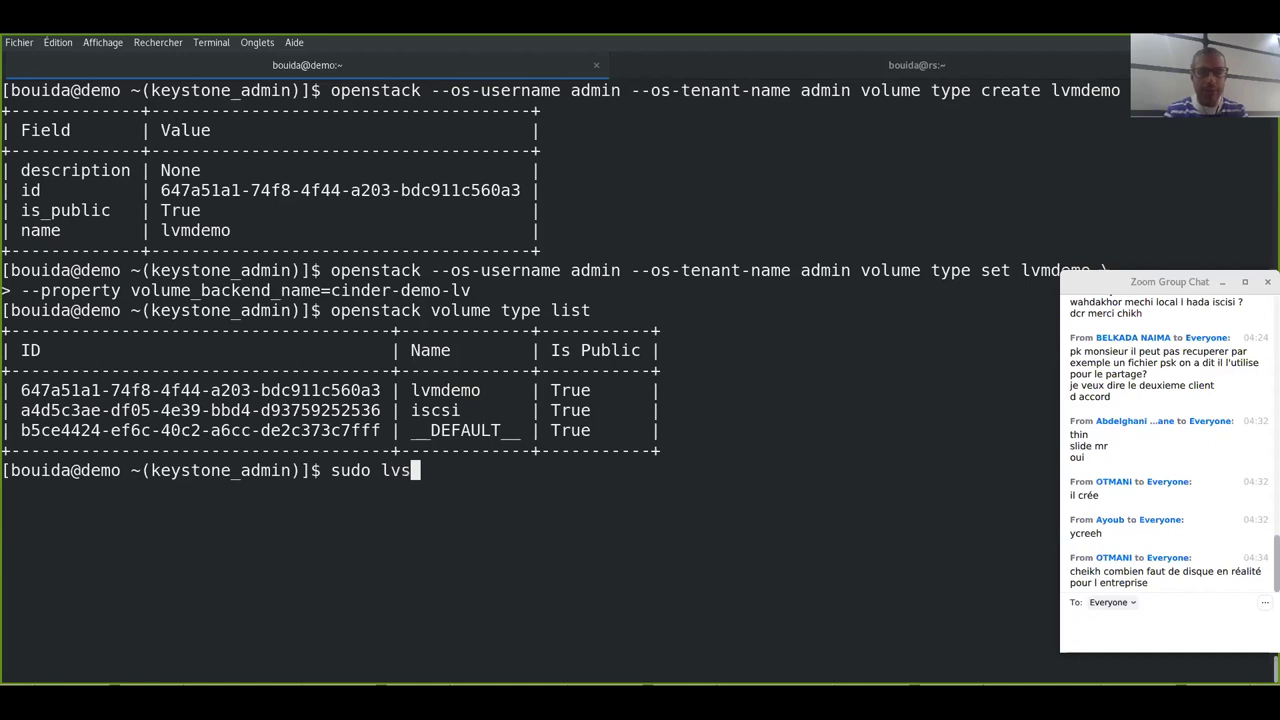
- Run sudo lvs with the administrator password and point out the cinder-volumes logical volumes
key("Return")
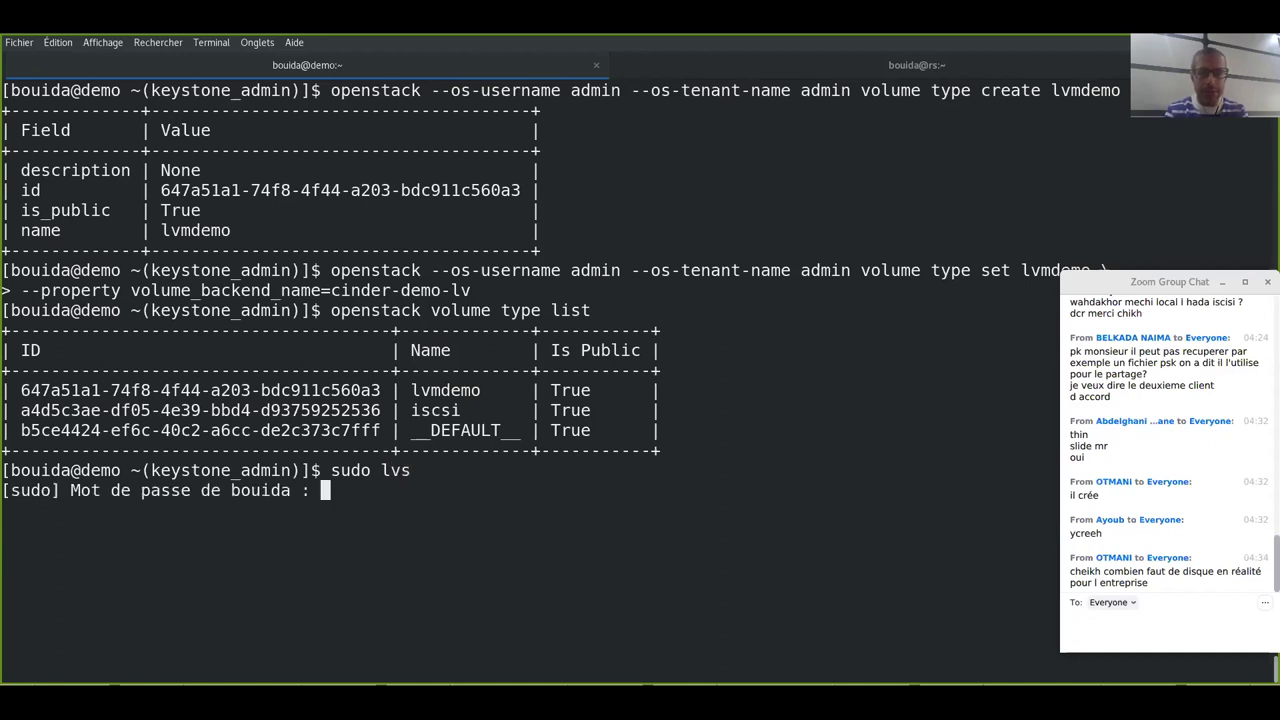
key("Return")
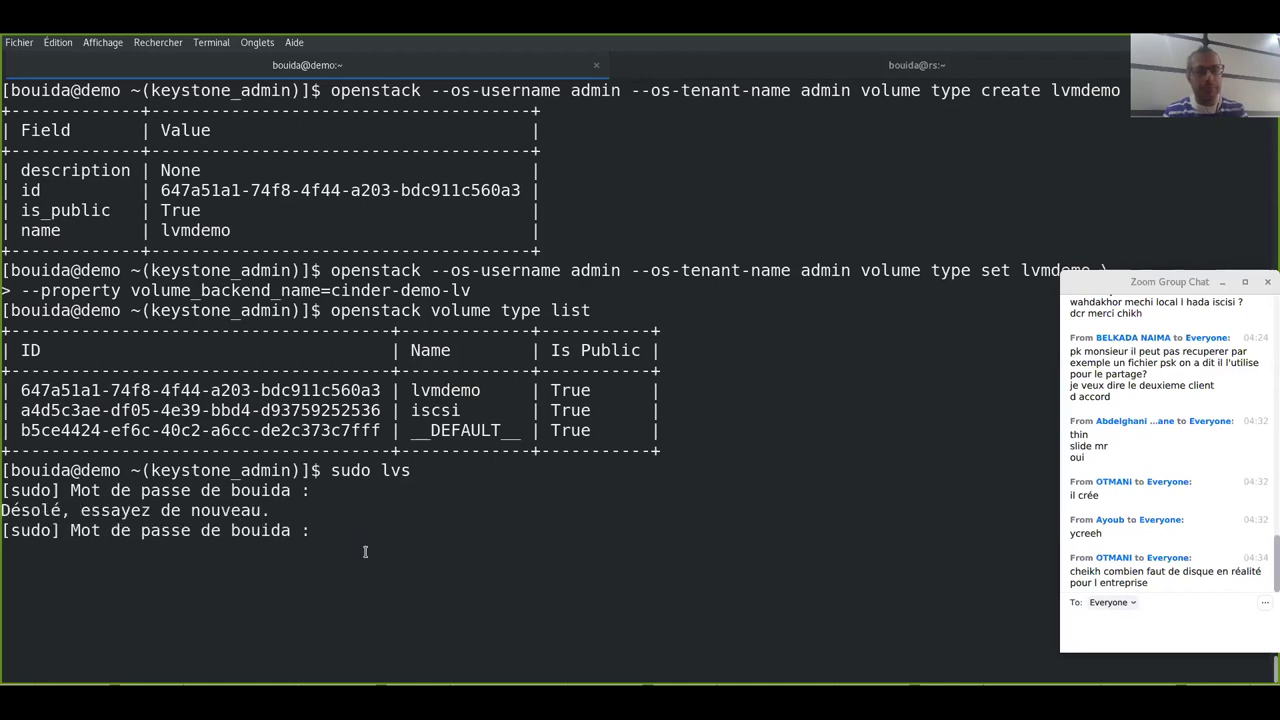
key("Return")
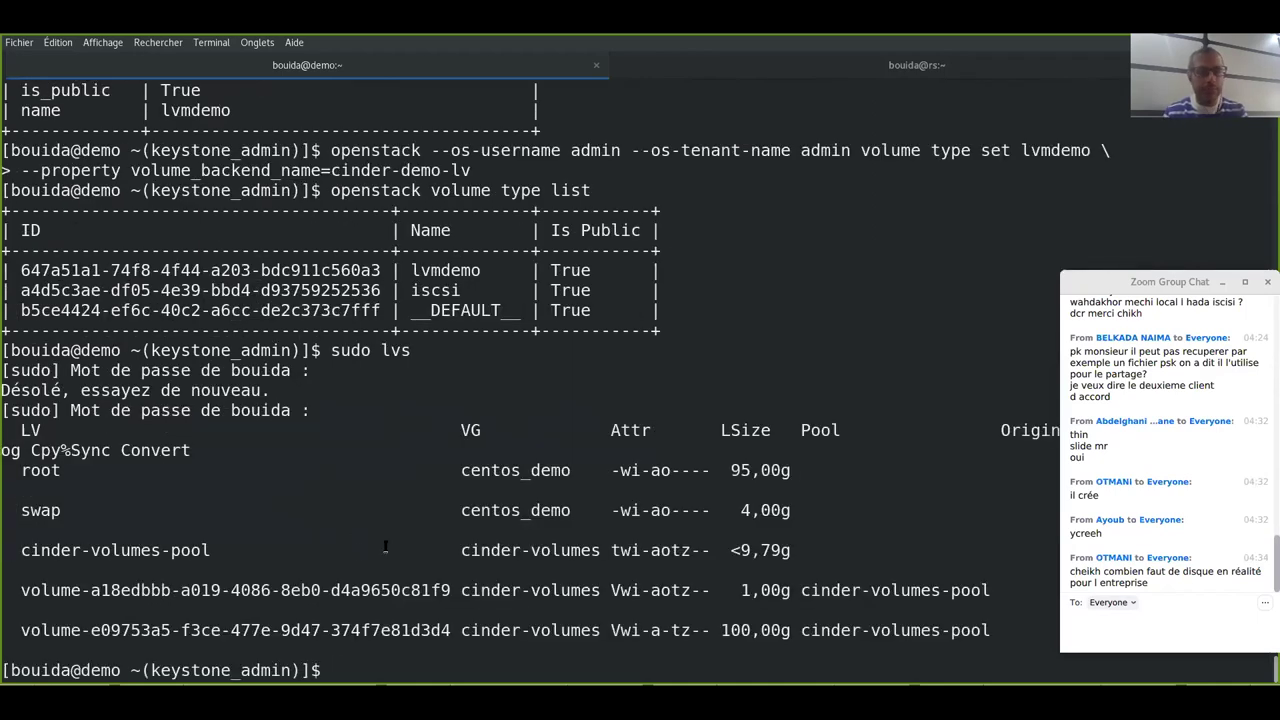
left_click_drag(150, 588, 200, 630)
left_click(180, 598)
double_click(178, 594)
left_click(178, 594)
left_click_drag(600, 630, 465, 630)
left_click(467, 625)
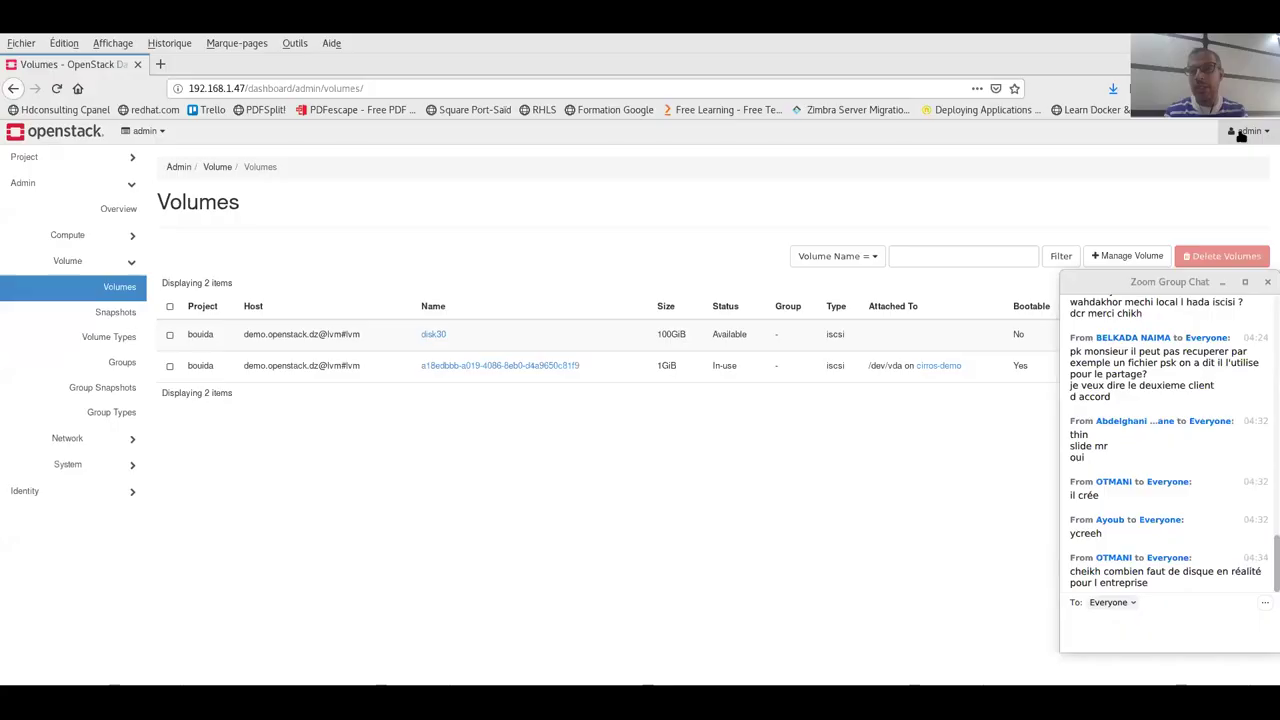
key("alt+Tab")
- Sign out of admin, log in as the project user, and open Project > Volumes
left_click(1268, 133)
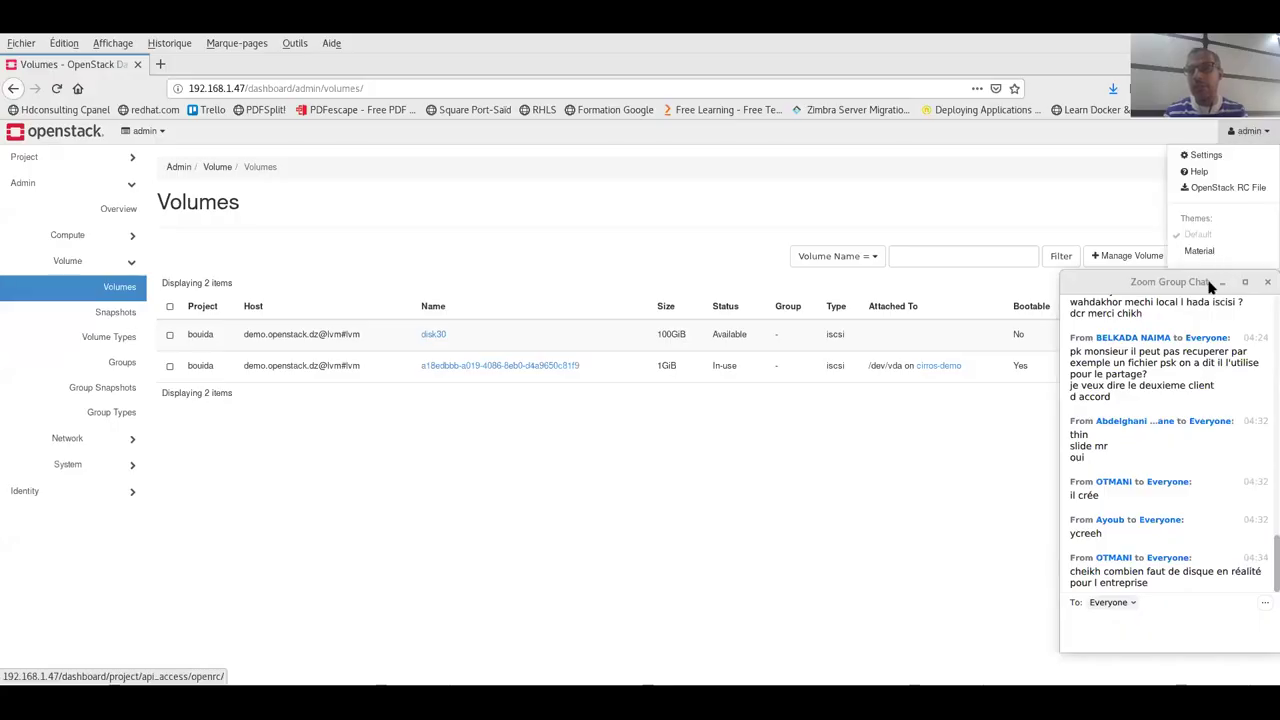
left_click_drag(1203, 286, 1203, 318)
left_click(1205, 274)
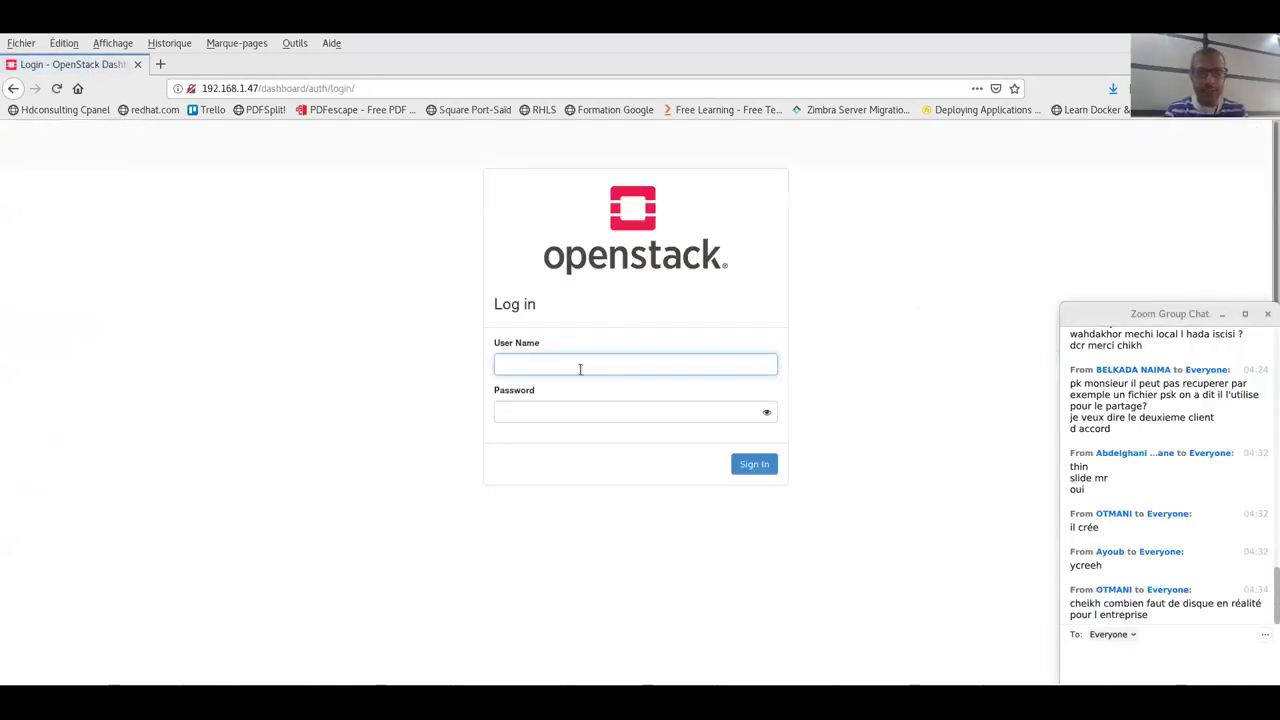
type("bouida")
key("Tab")
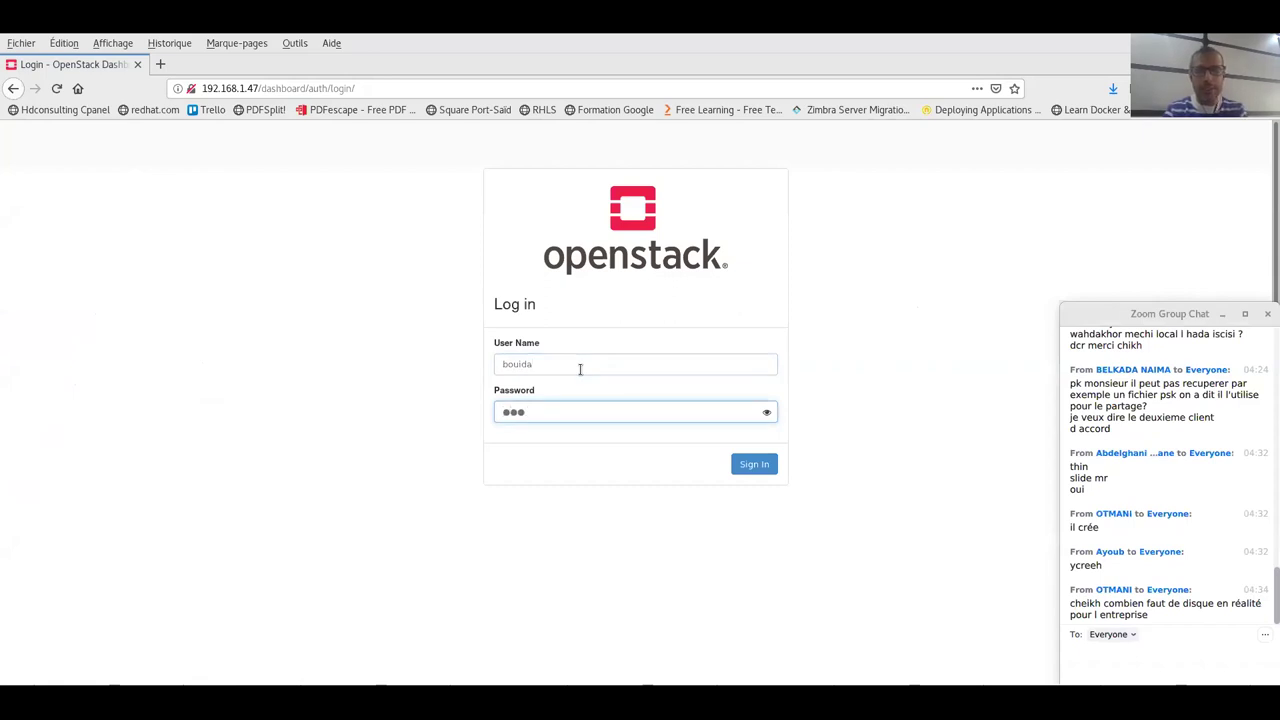
key("Return")
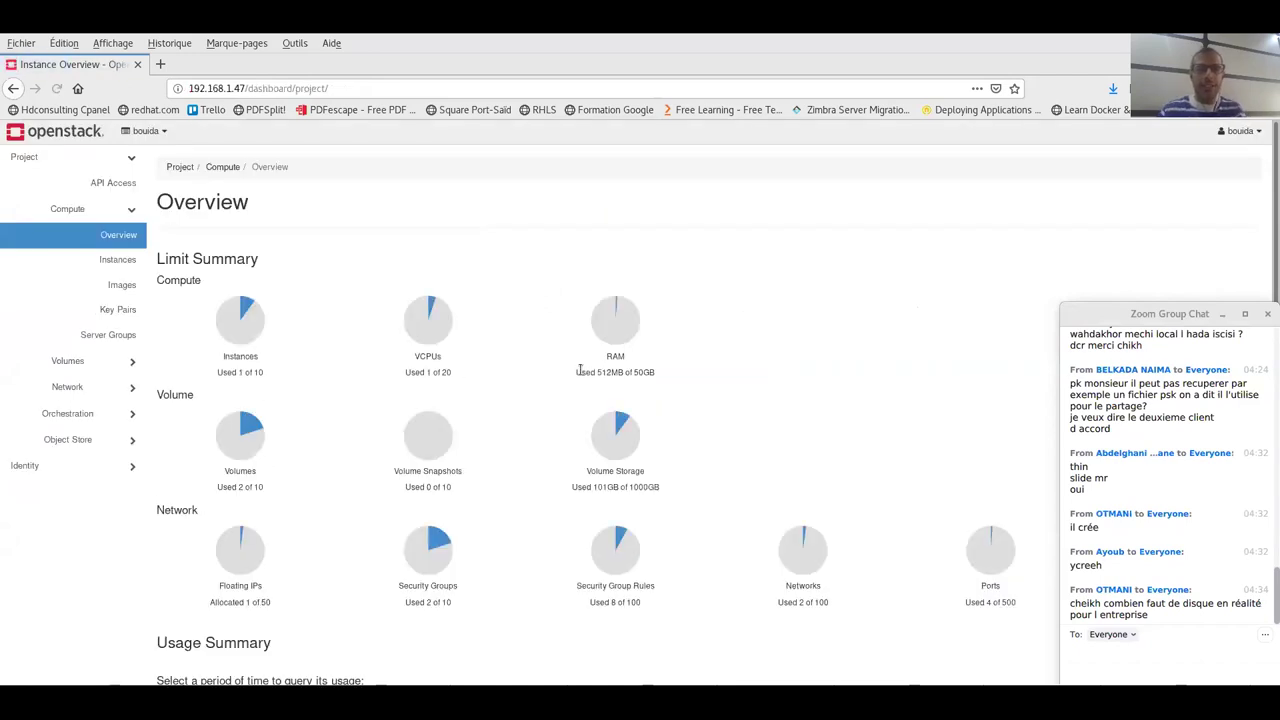
left_click(125, 361)
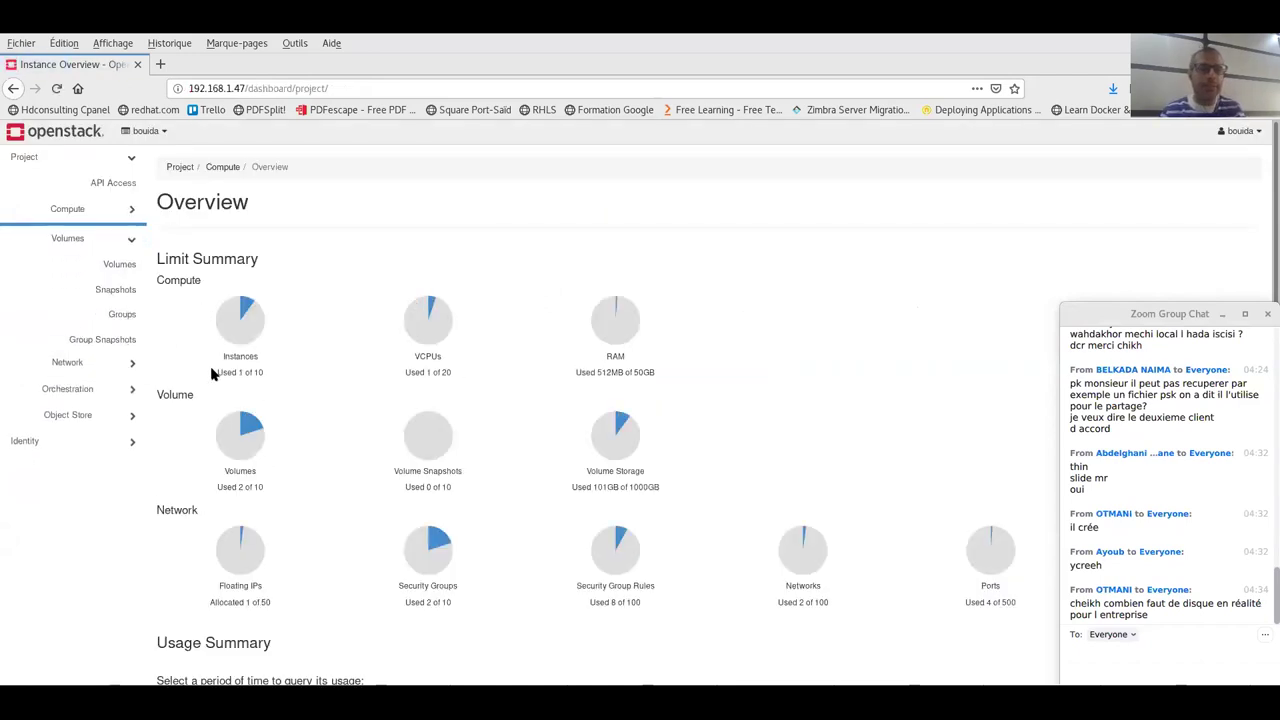
left_click(115, 261)
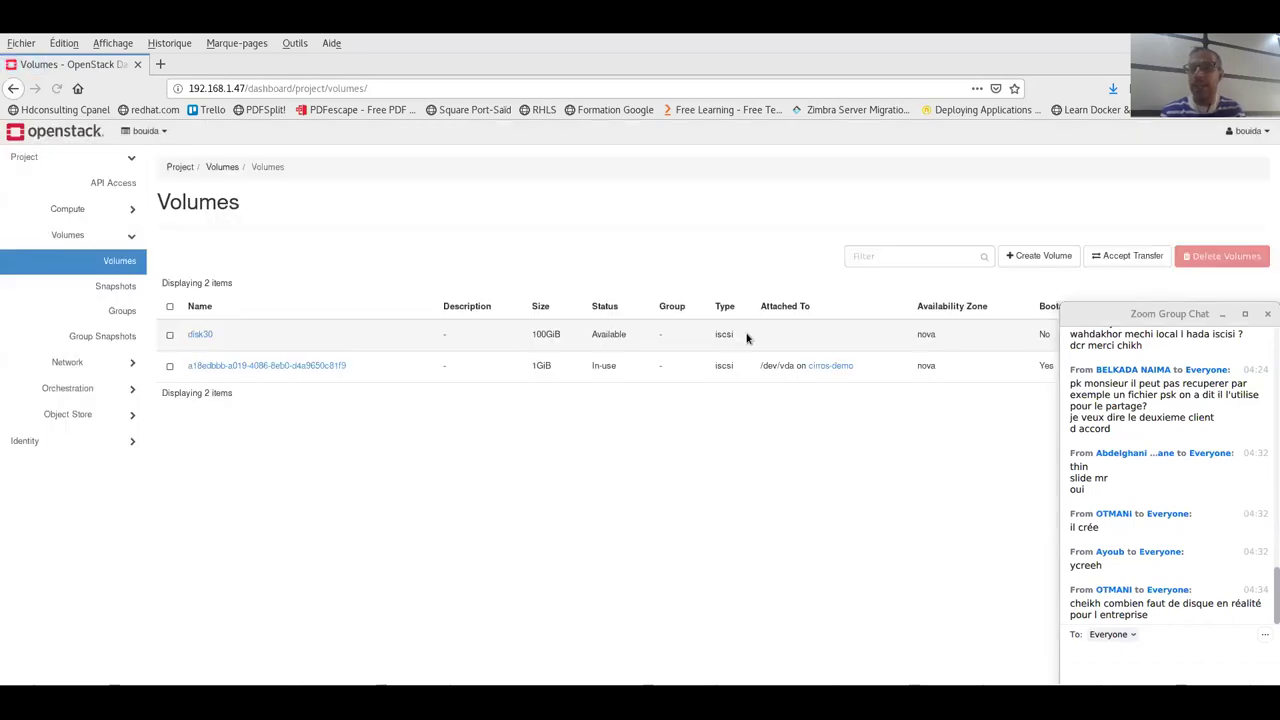
- Create volume disk40 with type lvmdemo and the default 1 GiB size
left_click(1030, 254)
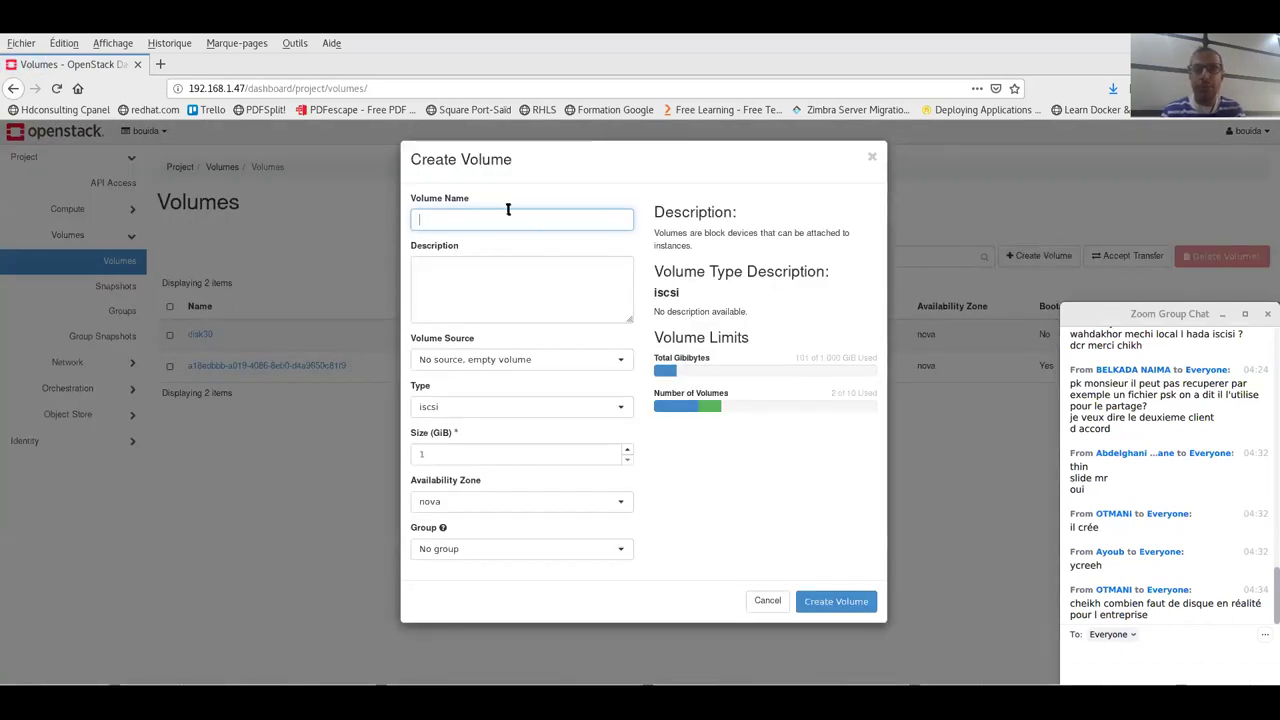
left_click(485, 218)
type("disk")
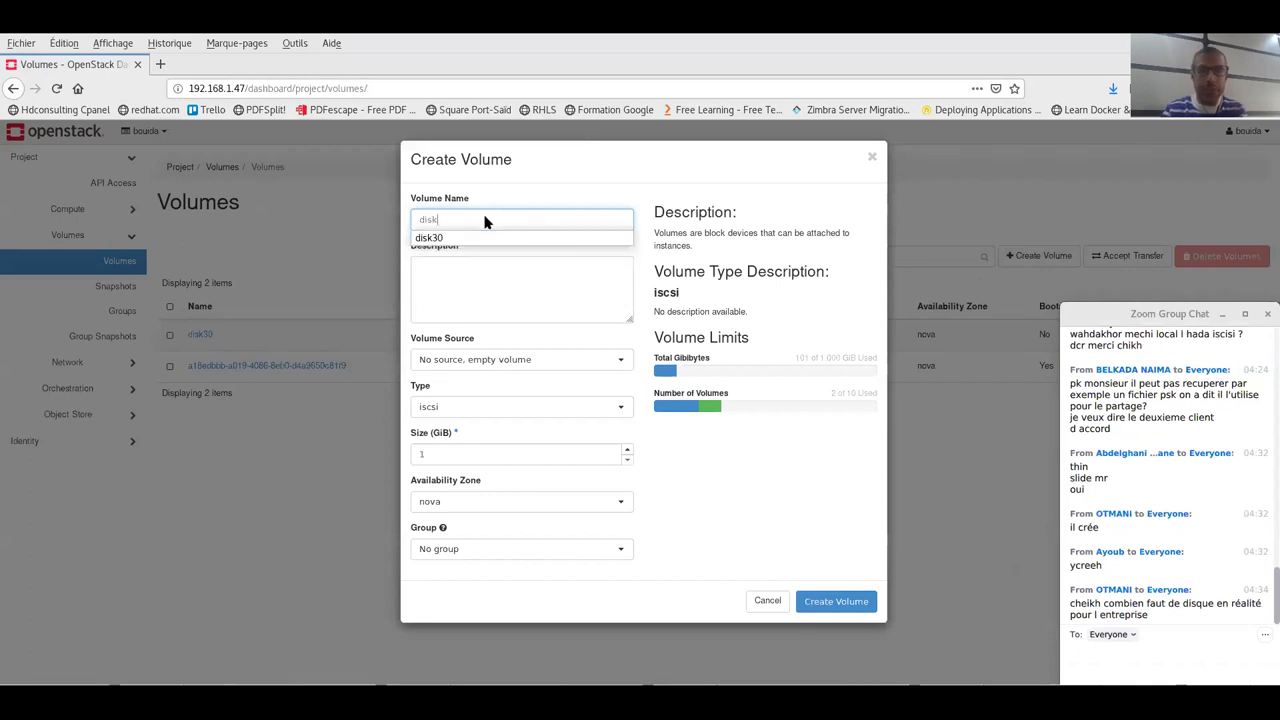
left_click(443, 238)
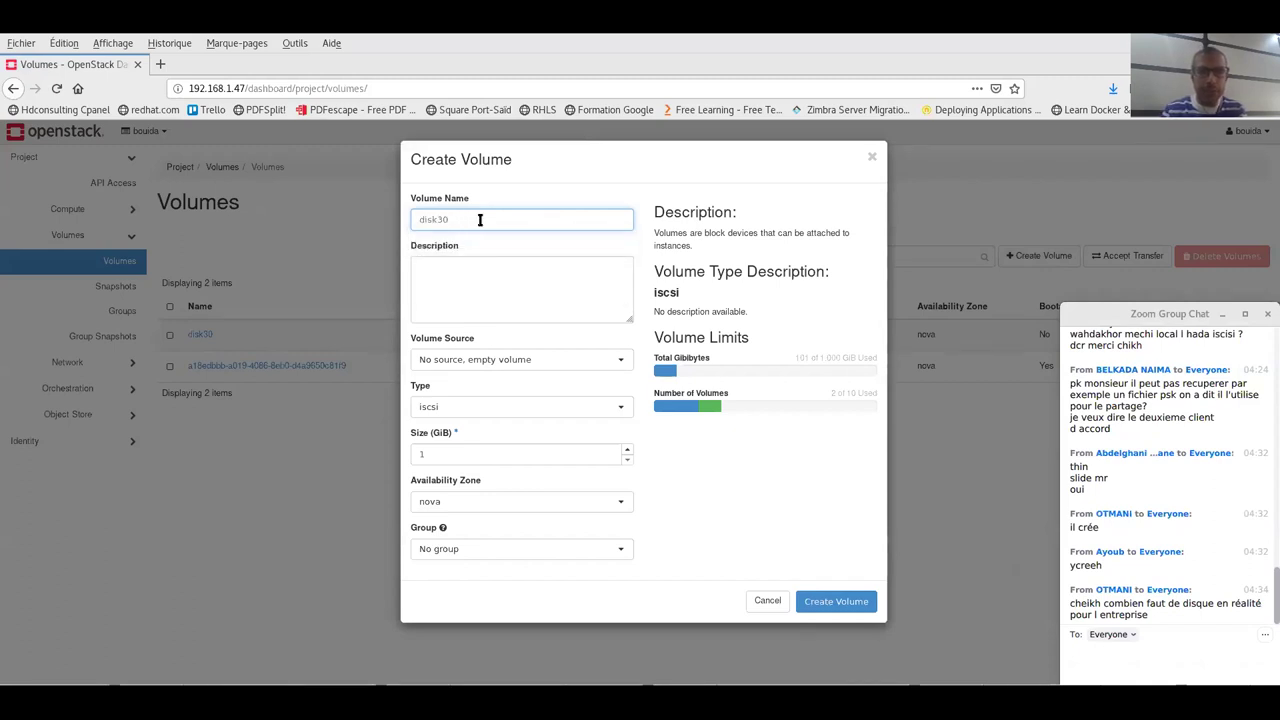
key("BackSpace")
key("BackSpace")
type("40")
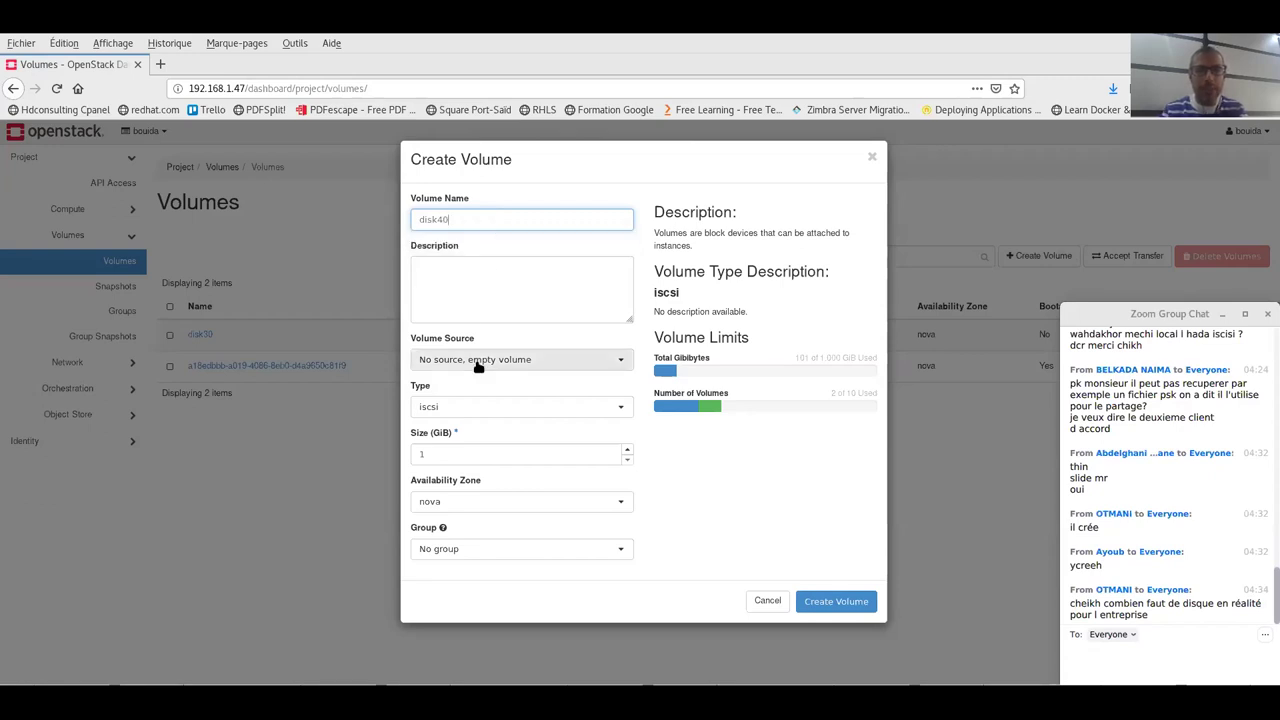
left_click(451, 409)
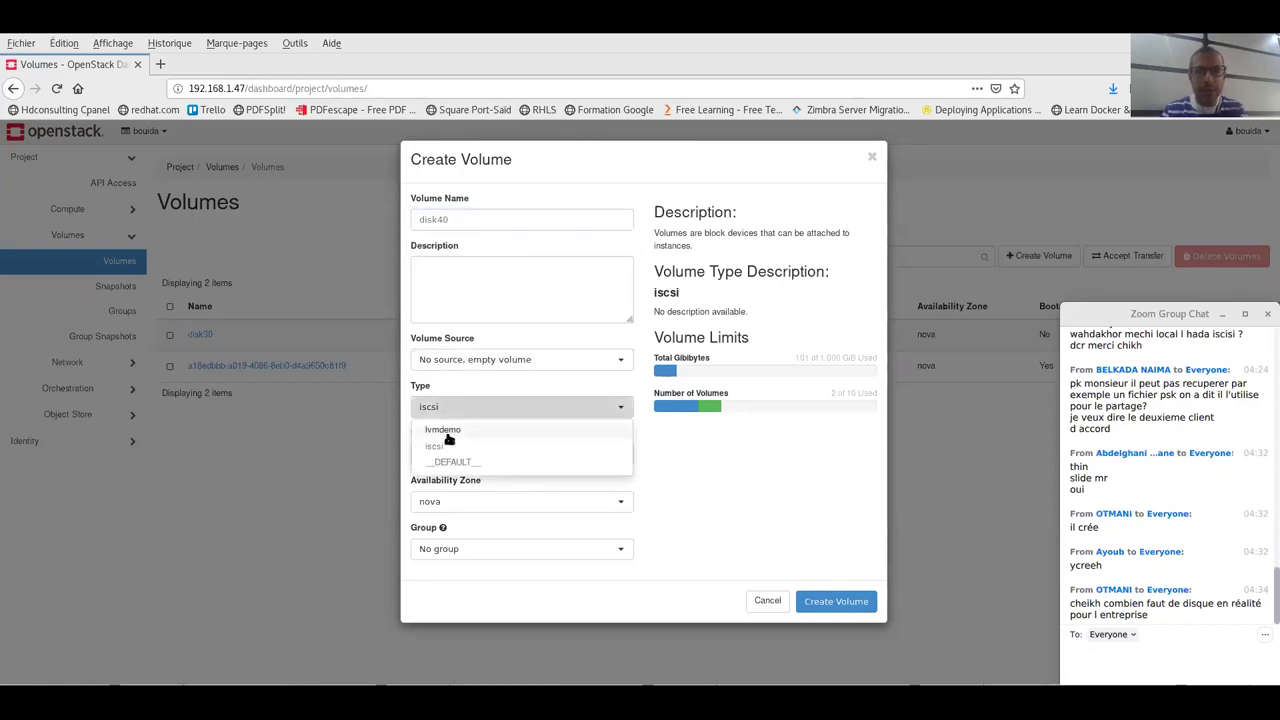
left_click(449, 432)
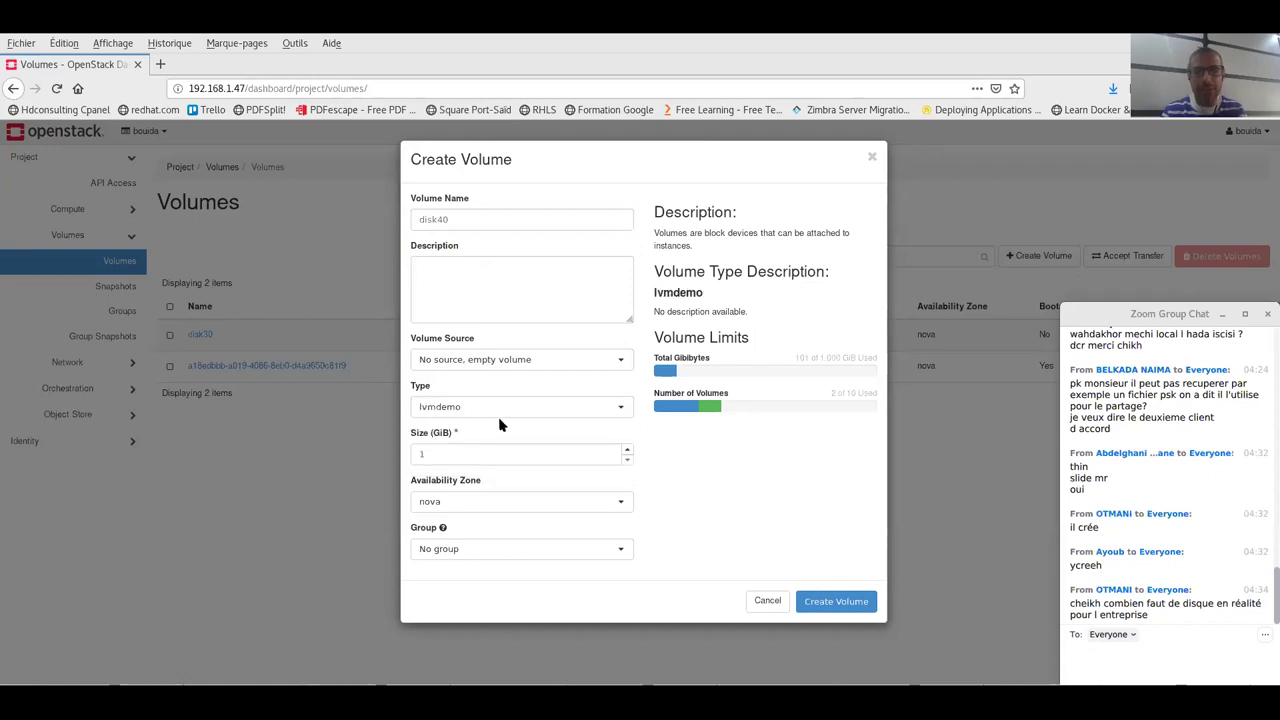
left_click(439, 457)
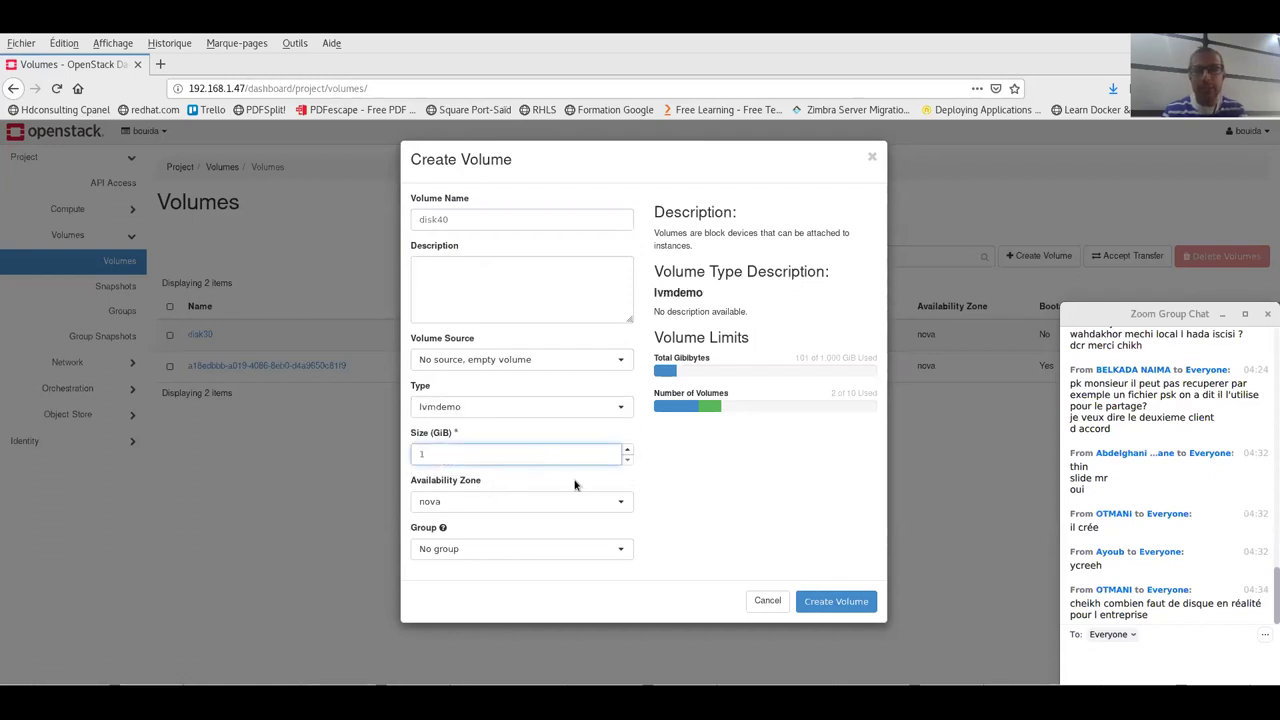
left_click(822, 605)
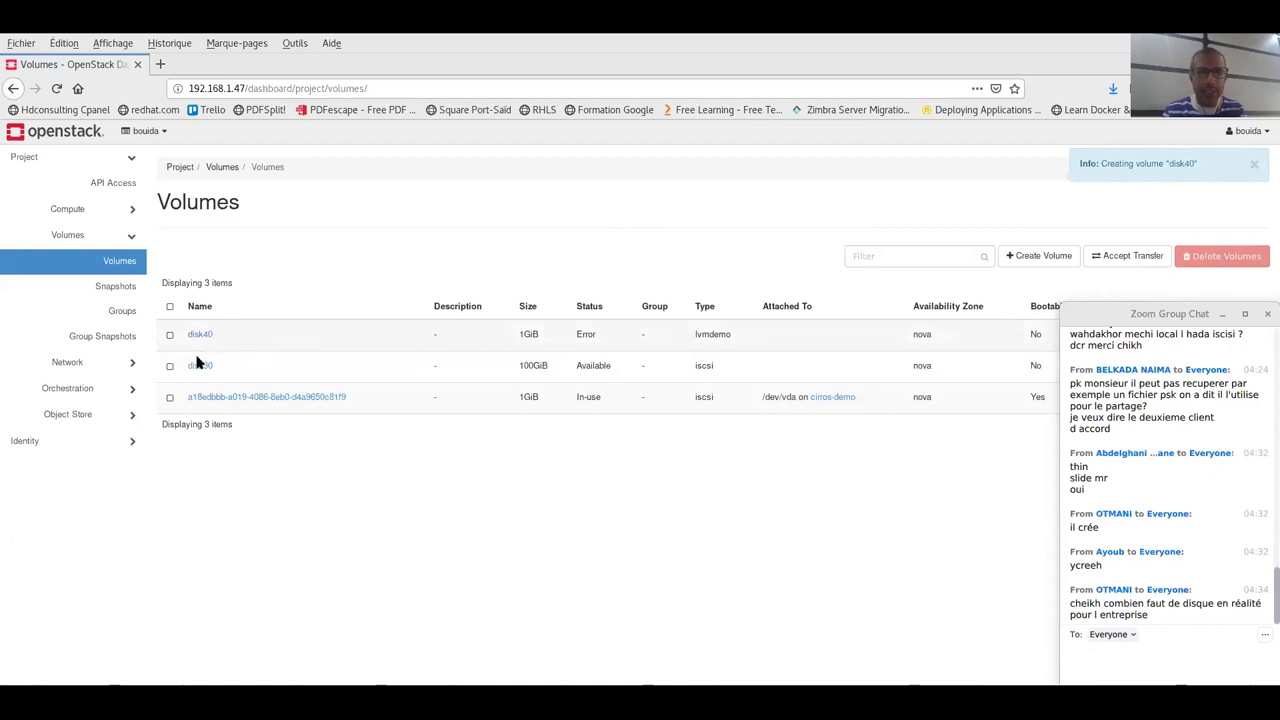
left_click_drag(596, 334, 570, 336)
left_click(600, 335)
left_click(614, 338)
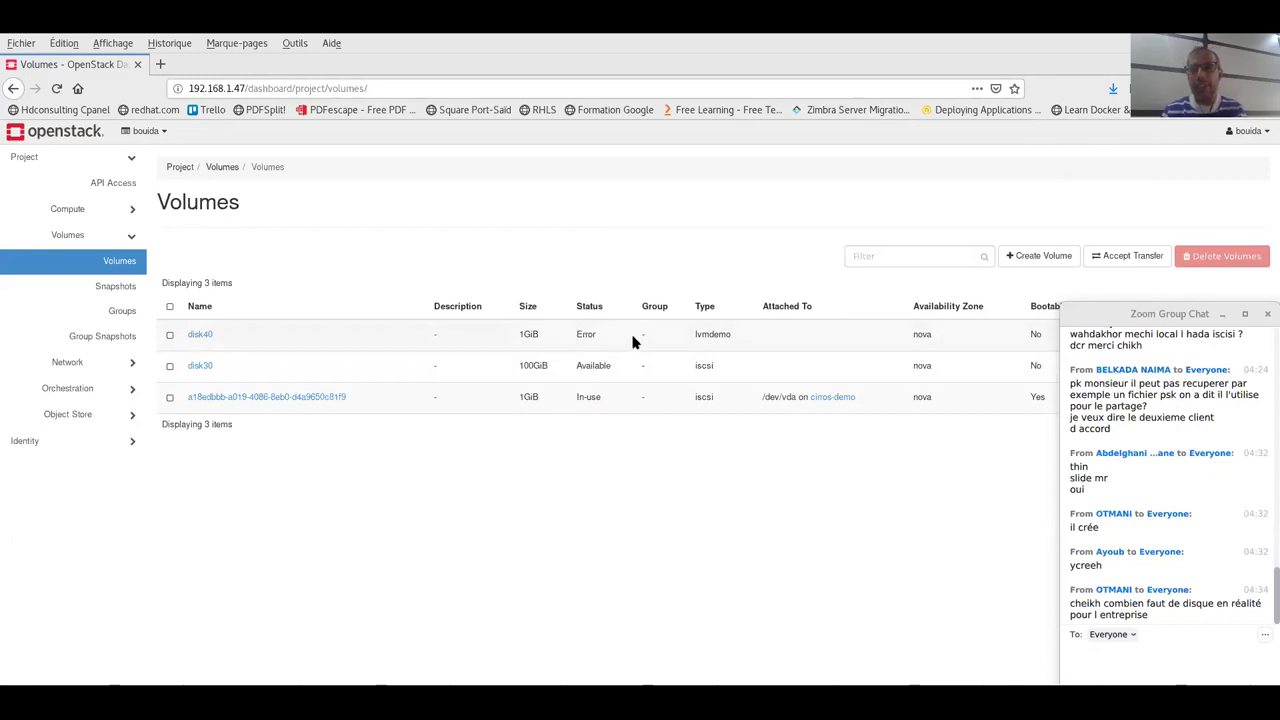
left_click_drag(595, 341, 576, 335)
left_click(616, 340)
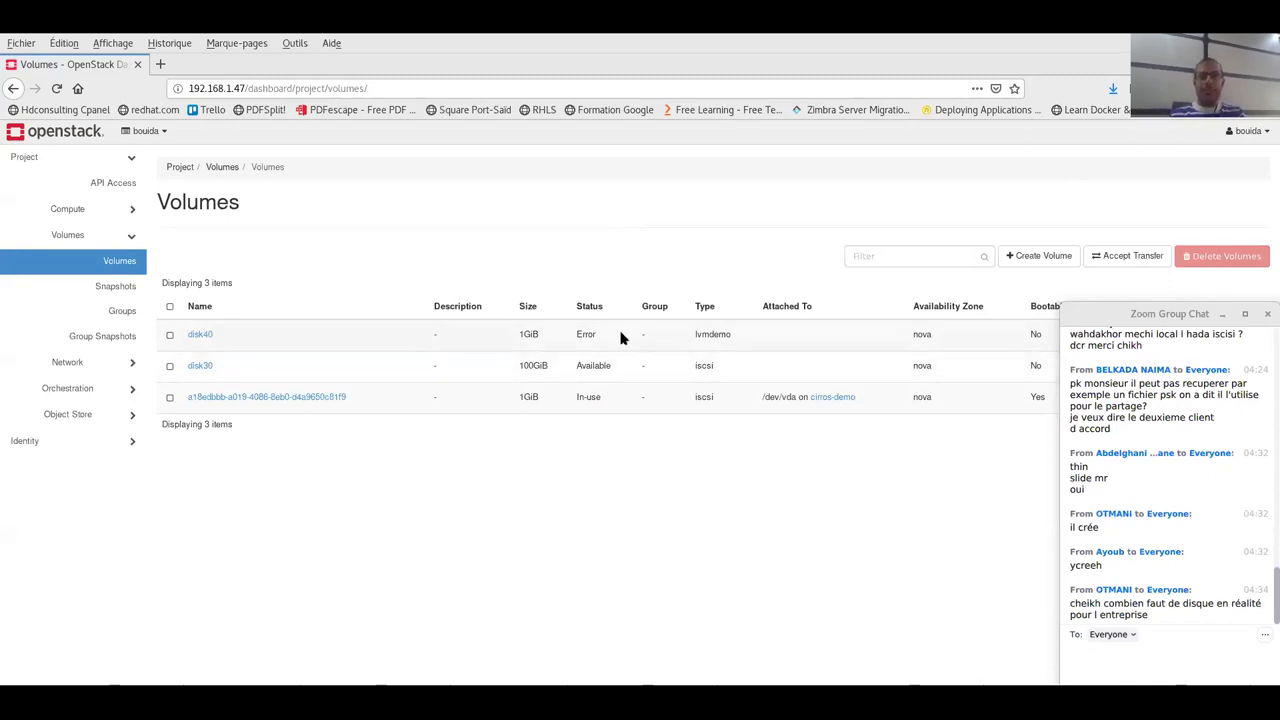
left_click_drag(602, 339, 578, 334)
left_click(574, 337)
left_click(600, 336)
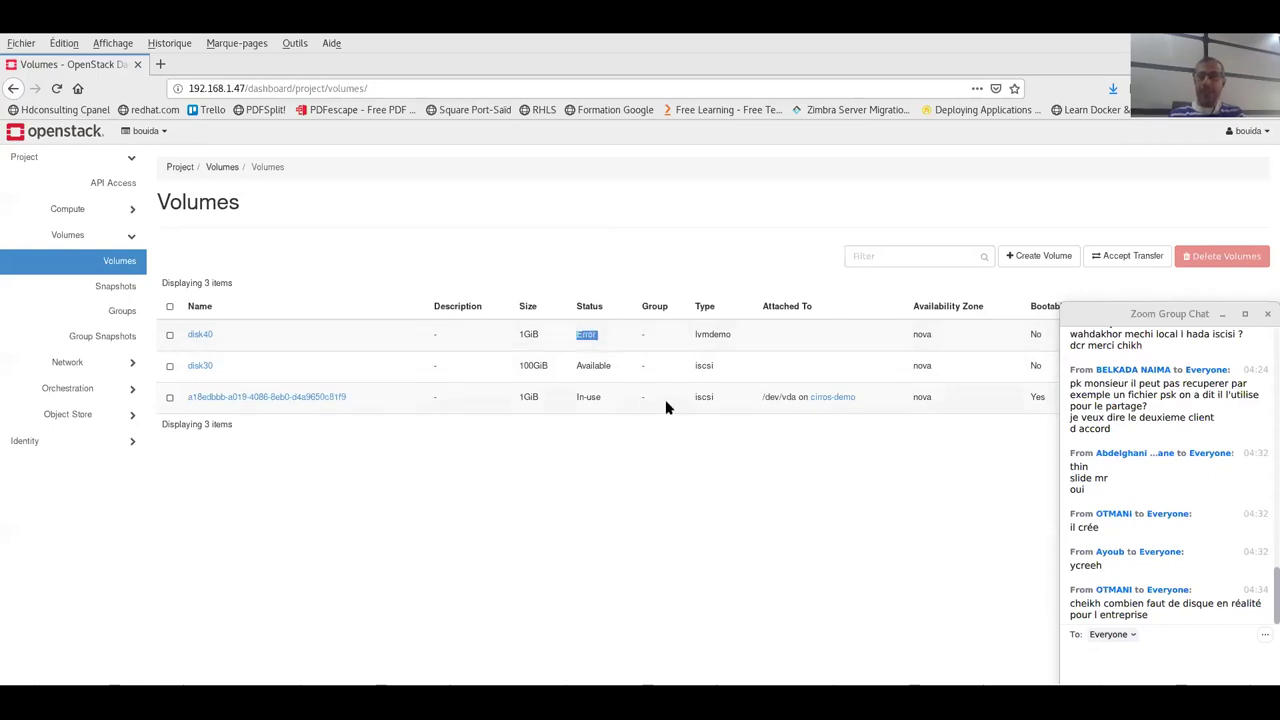
left_click(592, 335)
left_click(200, 335)
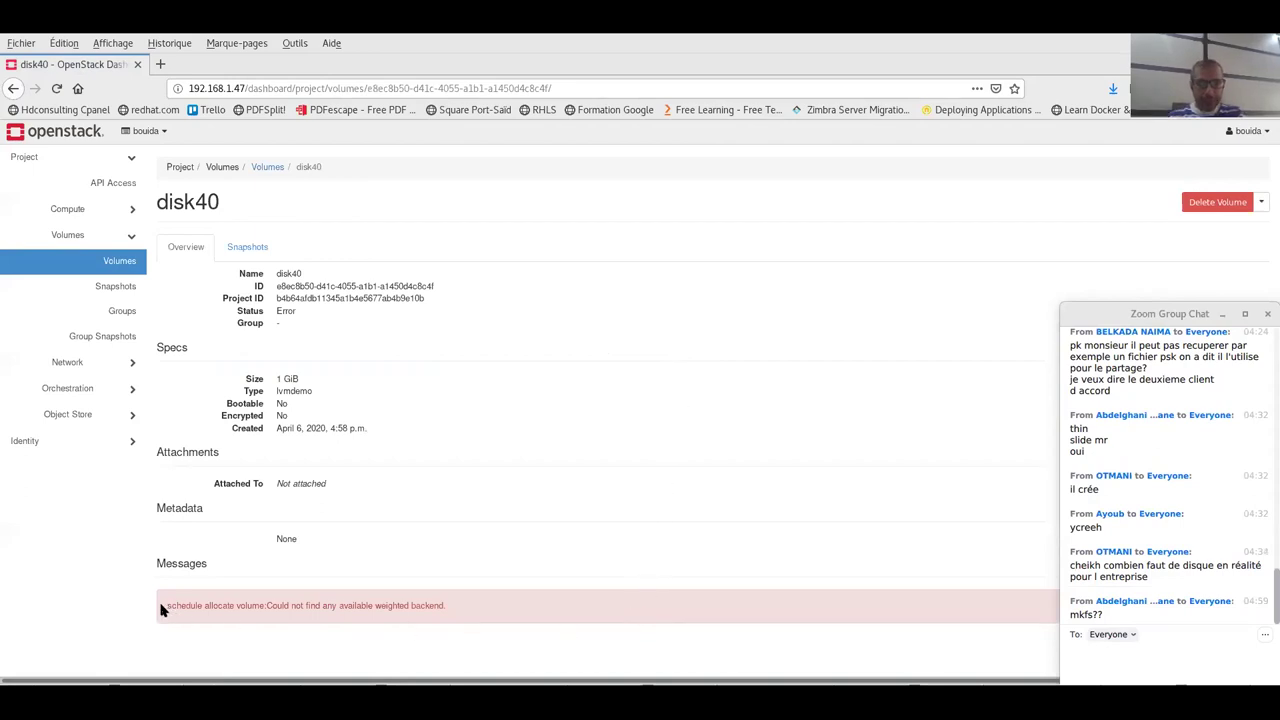
left_click_drag(168, 604, 431, 606)
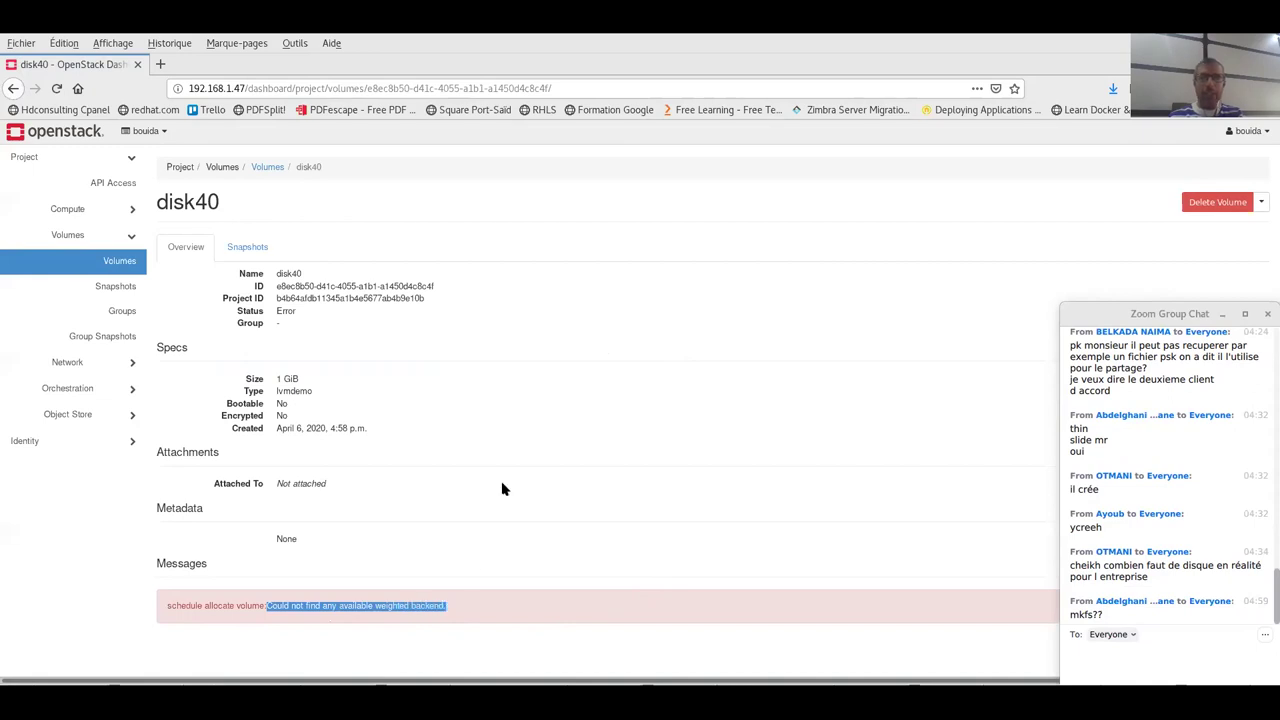
left_click(113, 259)
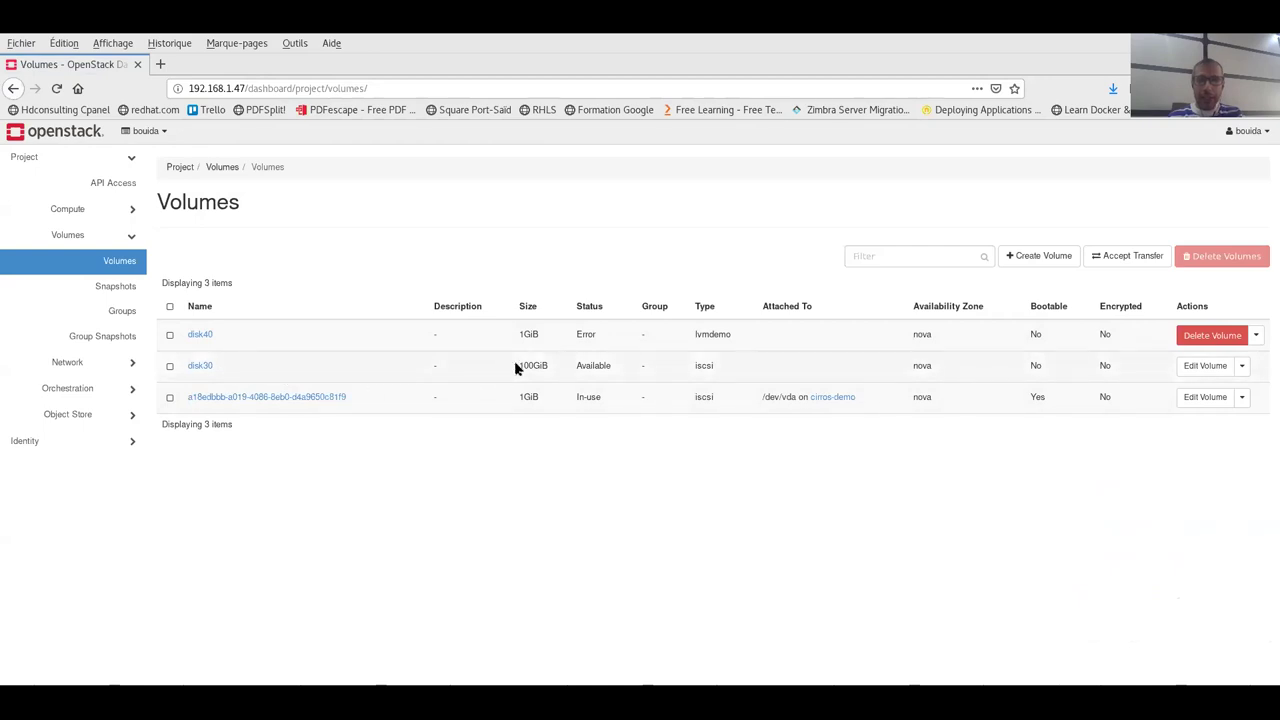
left_click_drag(520, 365, 533, 366)
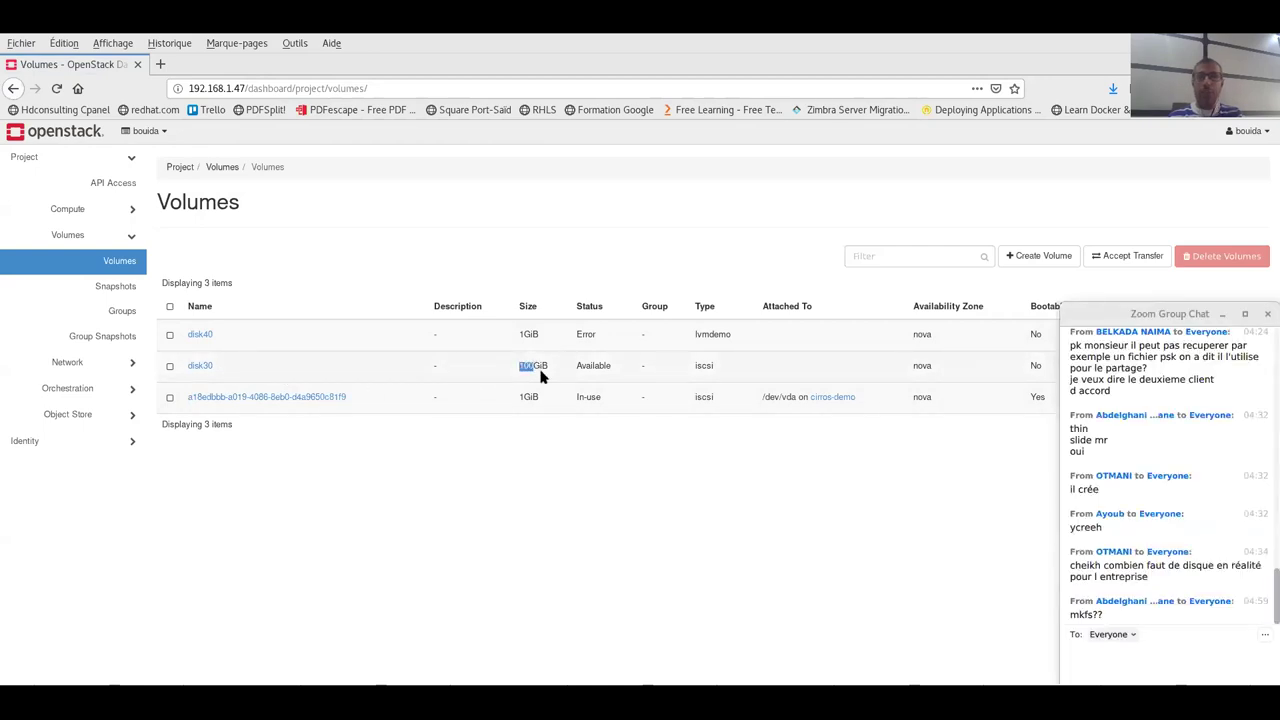
left_click(513, 333)
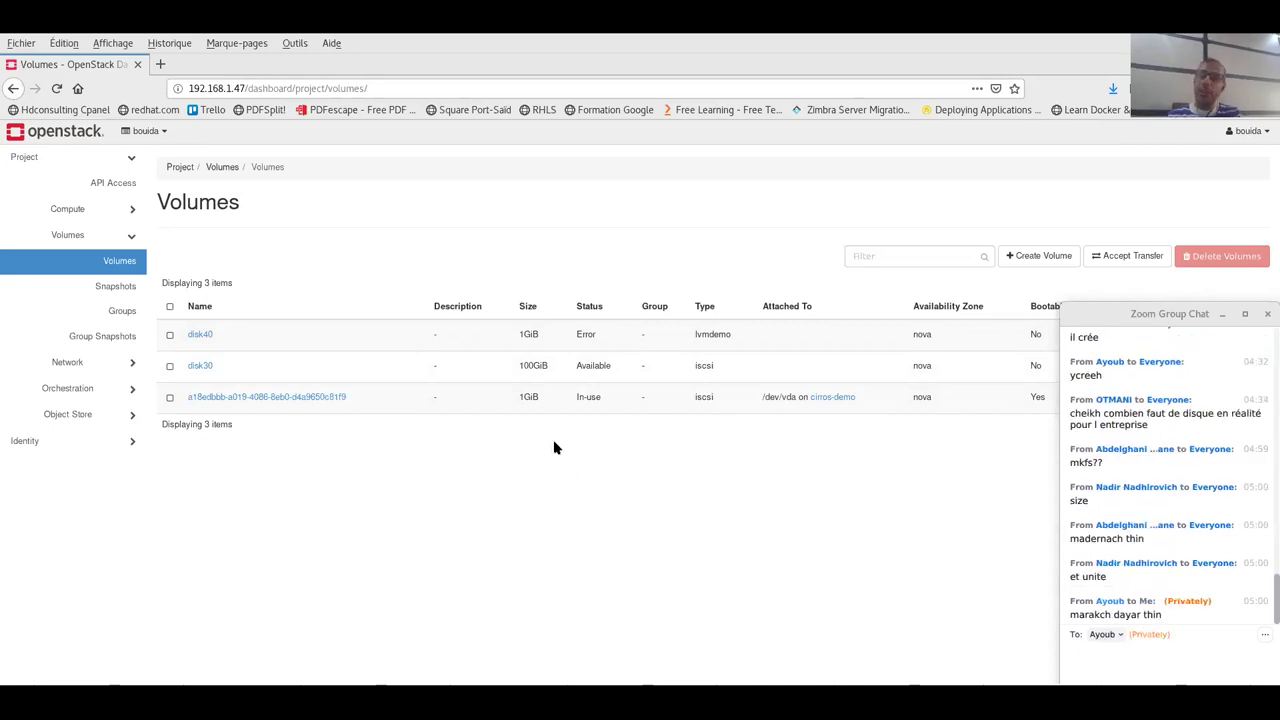
double_click(530, 335)
double_click(533, 336)
left_click(533, 335)
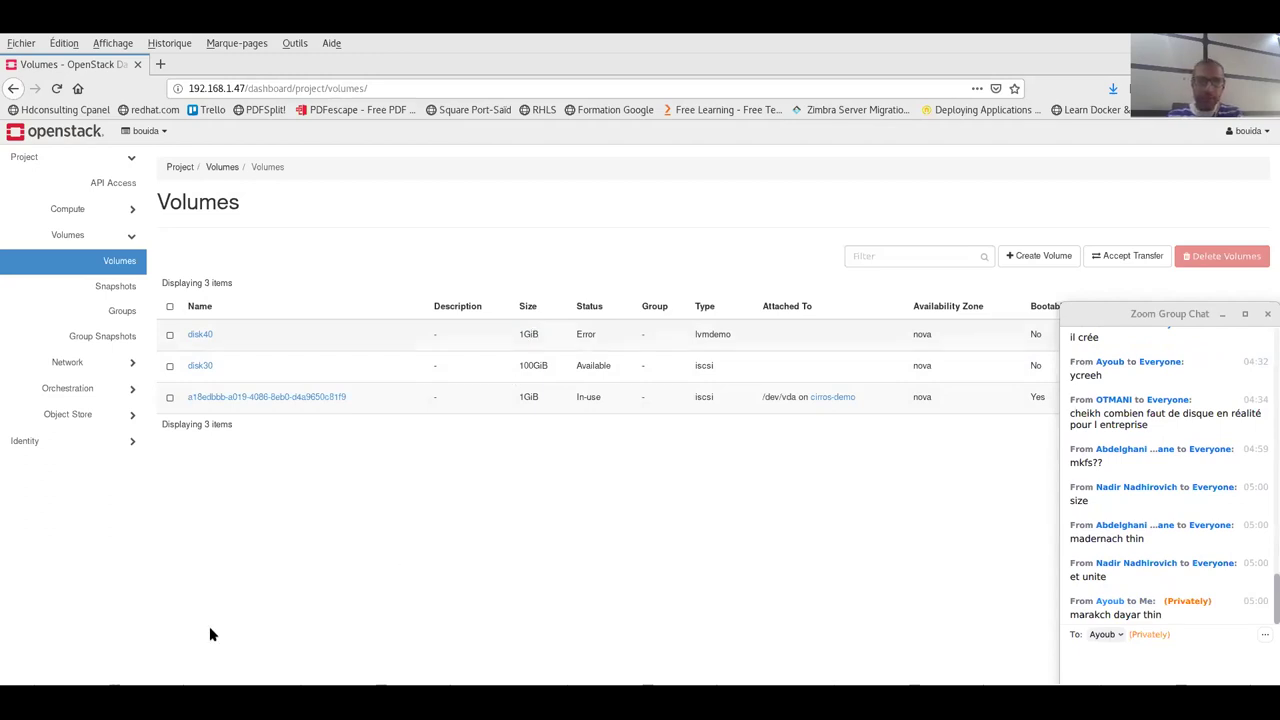
left_click(491, 334)
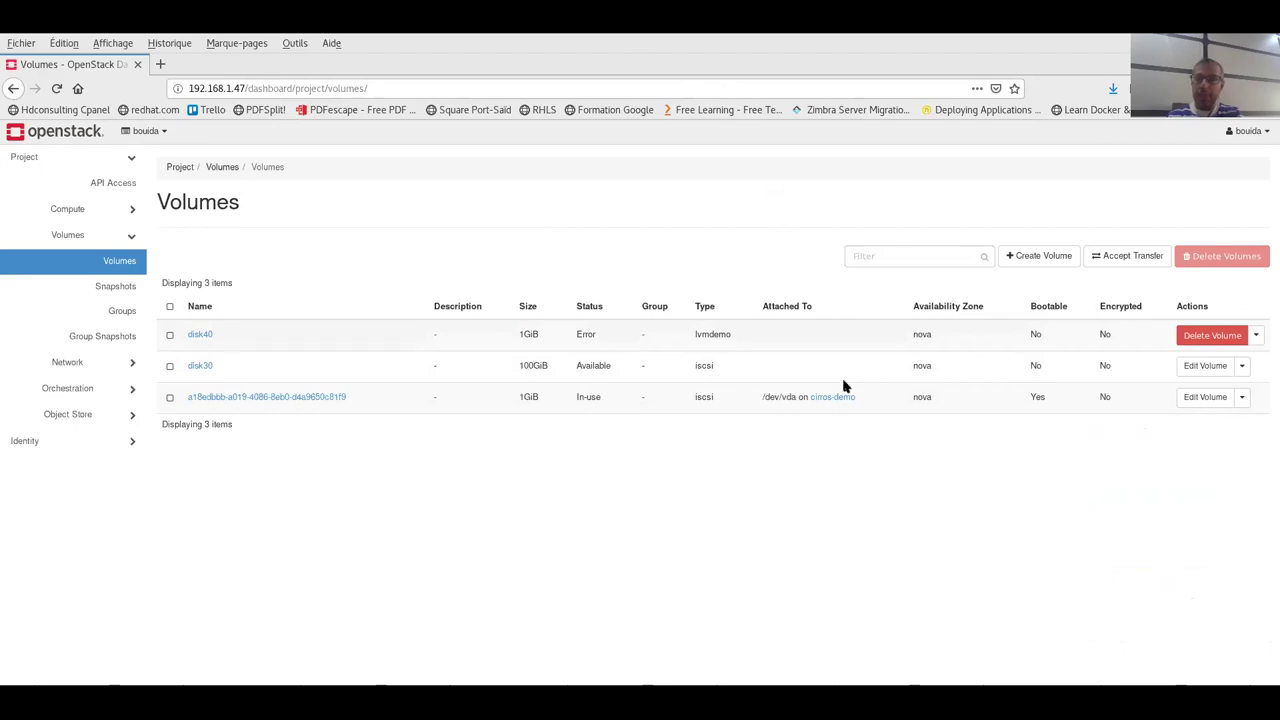
- Run sudo vgs to check cinder-demo-lv's 496 size, then tick disk40 in Horizon
key("alt+Tab")
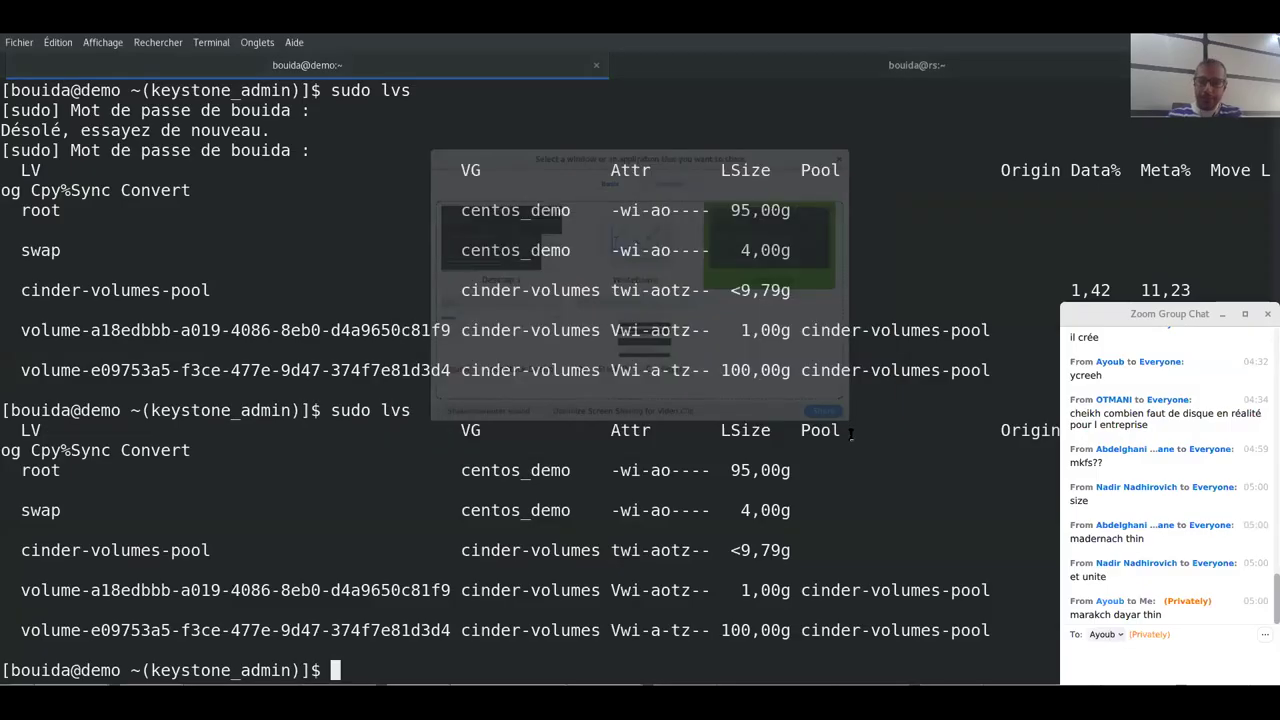
key("ctrl+l")
type("sy")
key("BackSpace")
type("udo vgs")
key("Return")
left_click_drag(140, 150, 42, 170)
left_click(365, 150)
left_click_drag(365, 150, 391, 151)
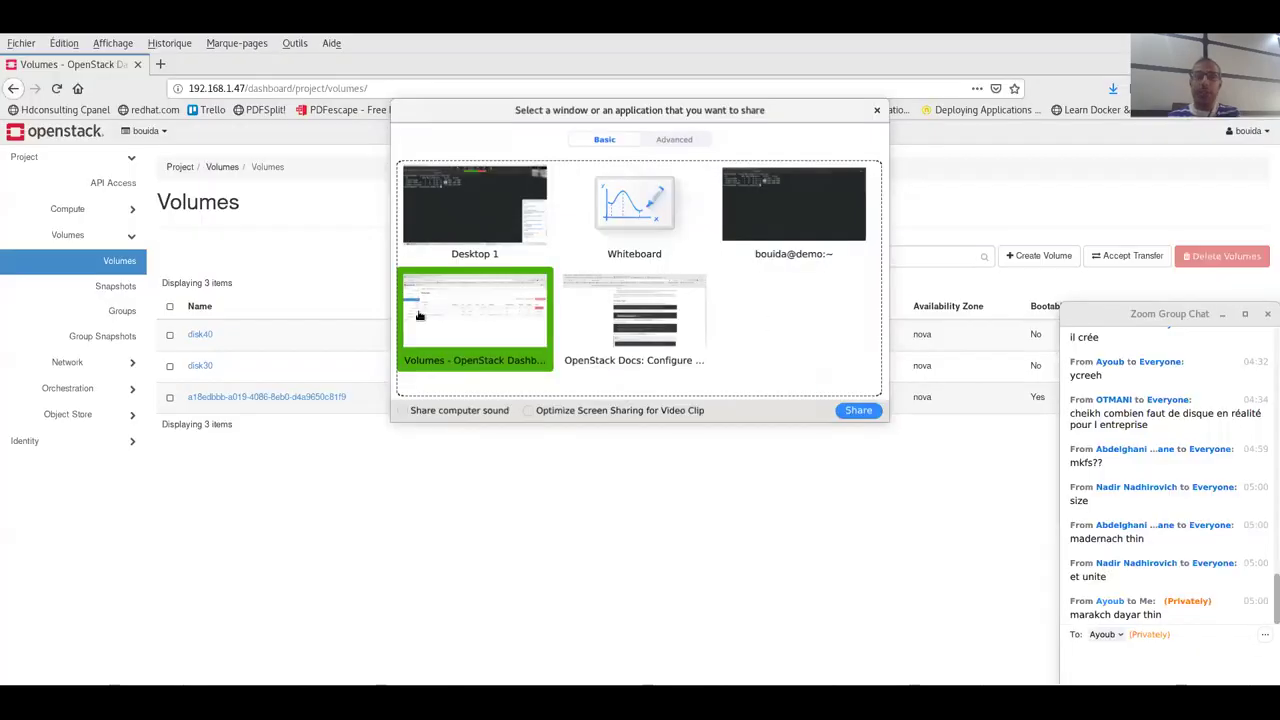
left_click(170, 336)
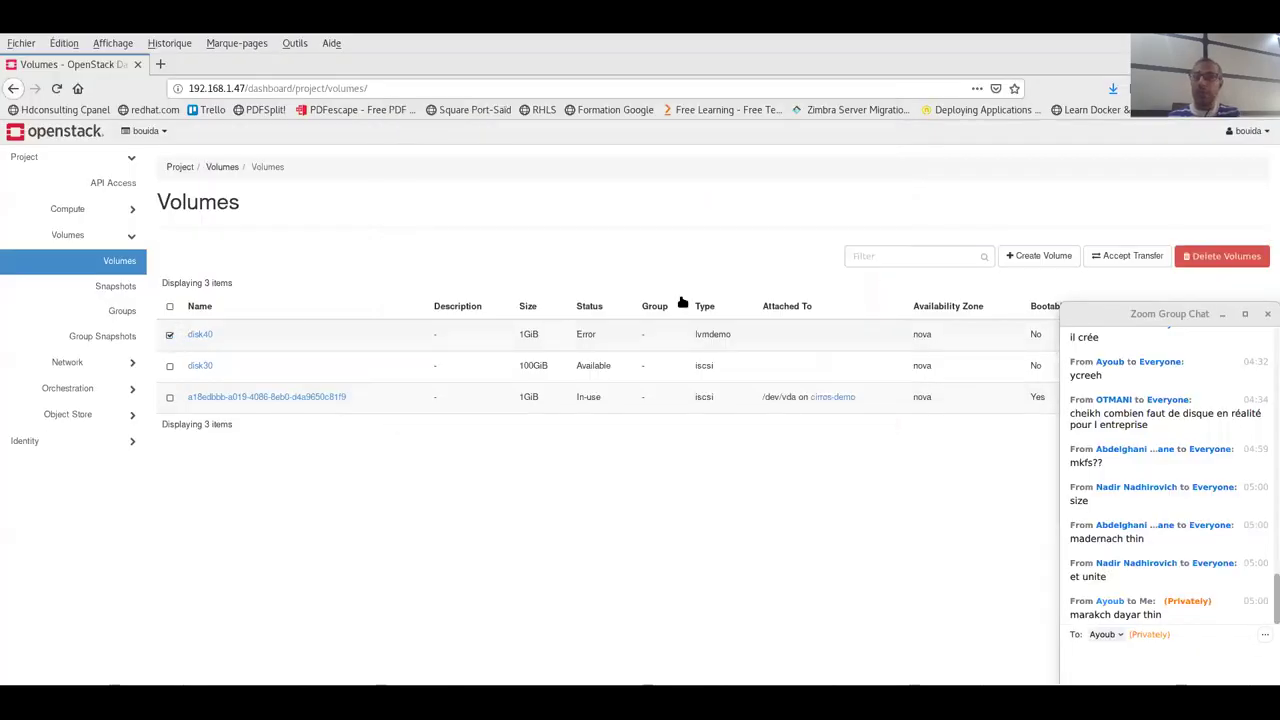
- Delete the checked disk40 volume and confirm the deletion
left_click(1208, 260)
left_click(838, 251)
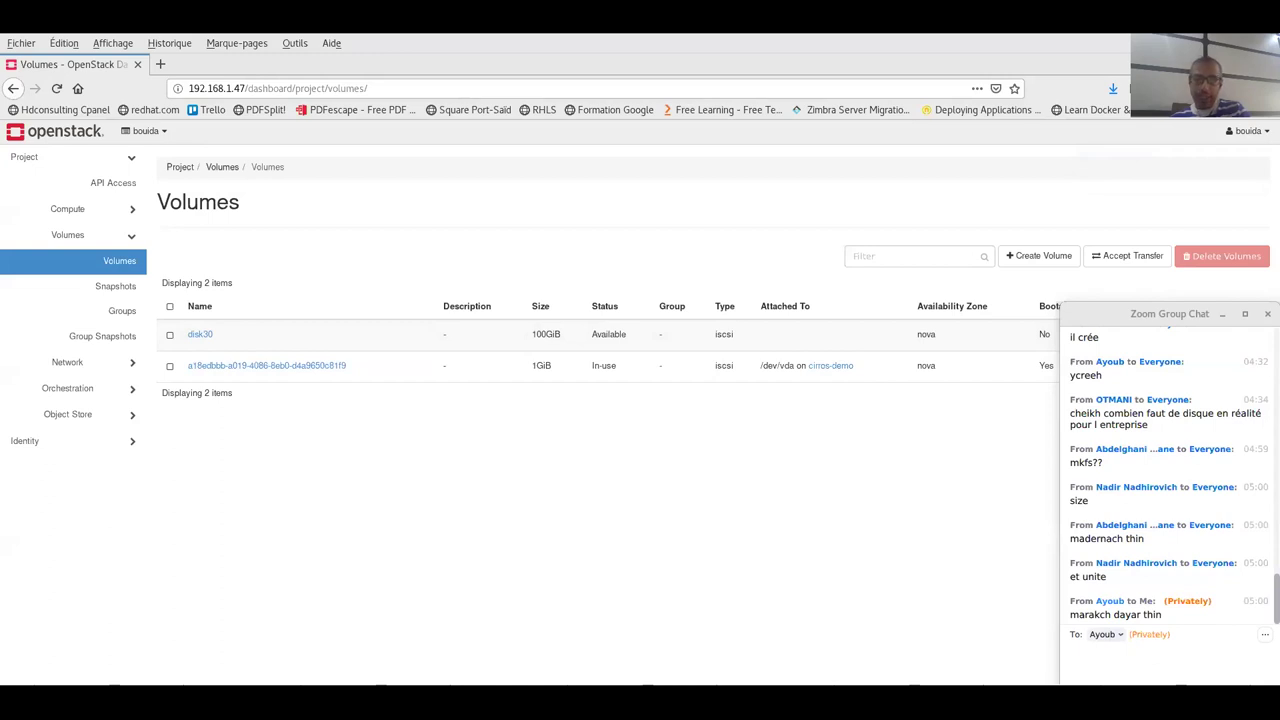
key("alt+h")
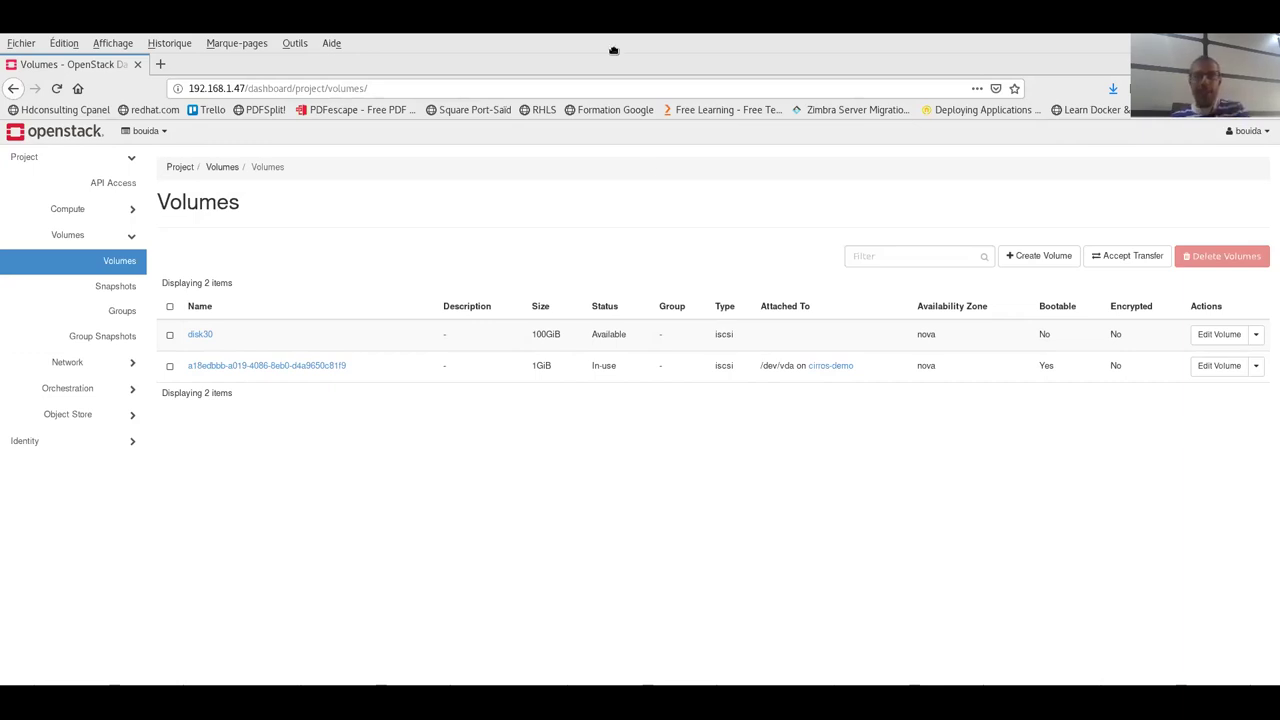
- Create the 1 GB /root/filelvm2 file and attach it as a loop device
key("alt+Tab")
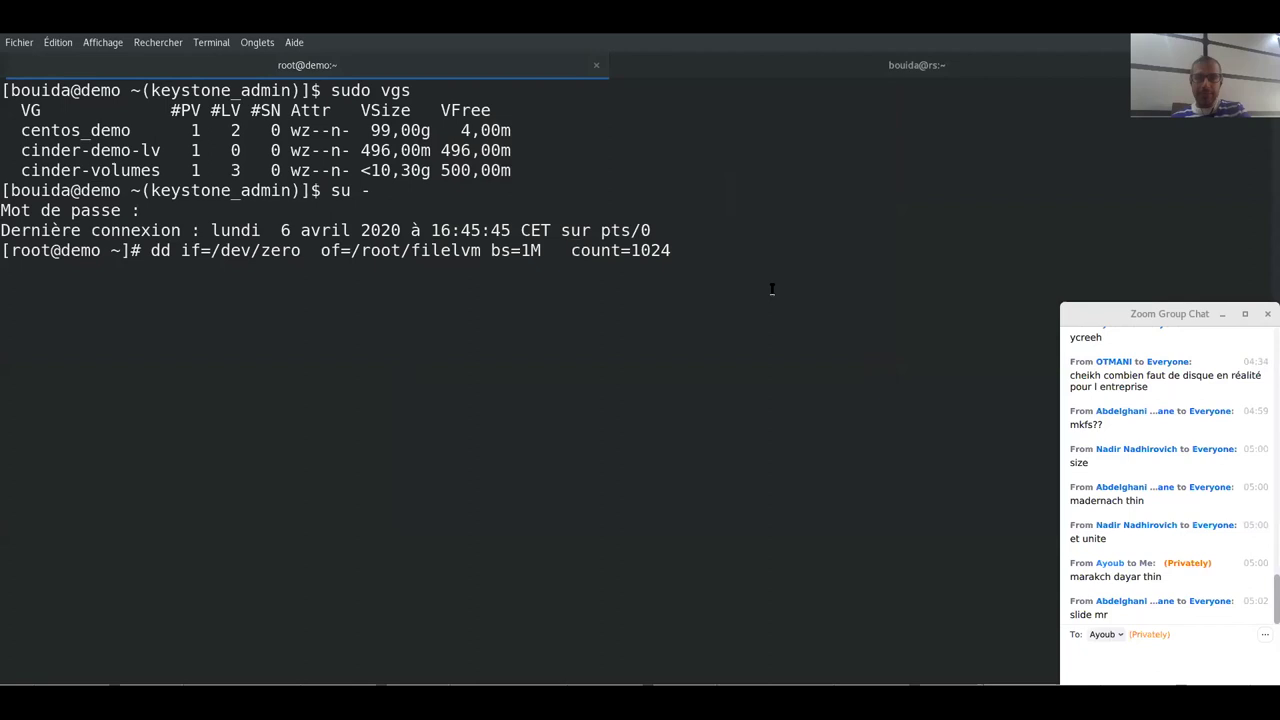
key("Left")
key("Left")
key("Left")
key("Left")
key("Left")
key("Left")
key("Left")
key("Left")
key("Left")
type("2")
key("Return")
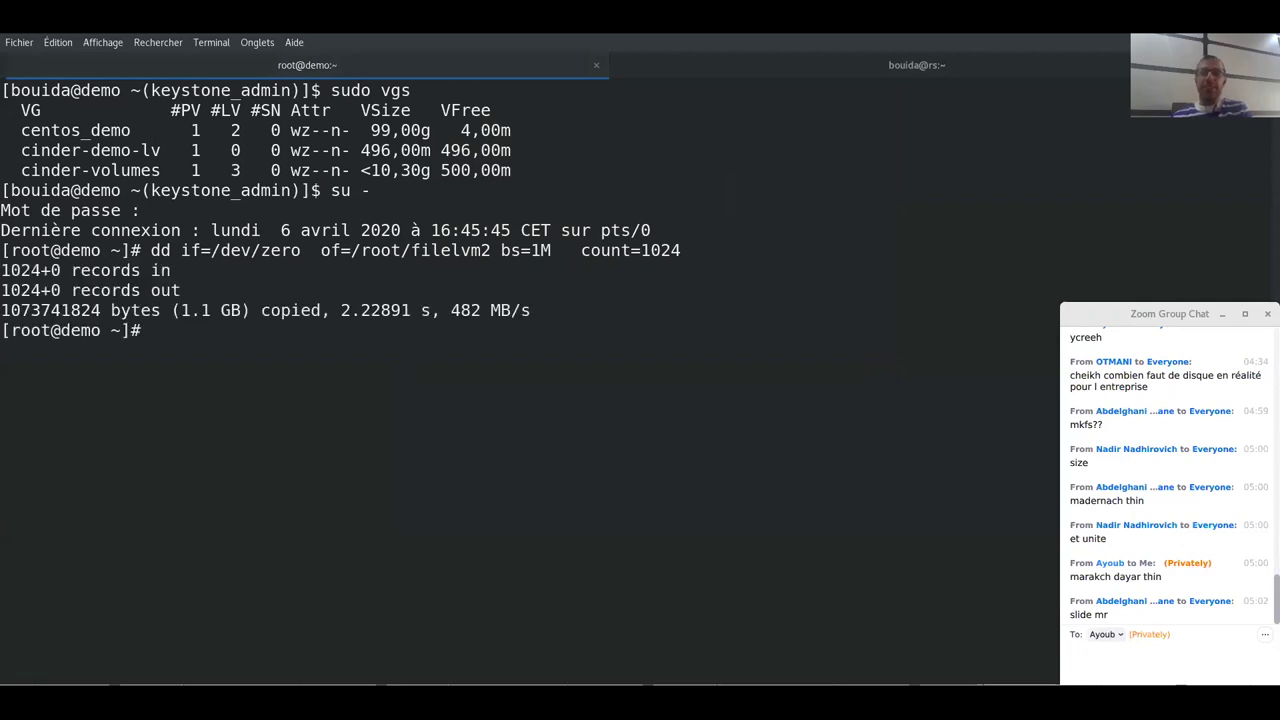
key("Up")
key("Up")
key("Up")
key("Up")
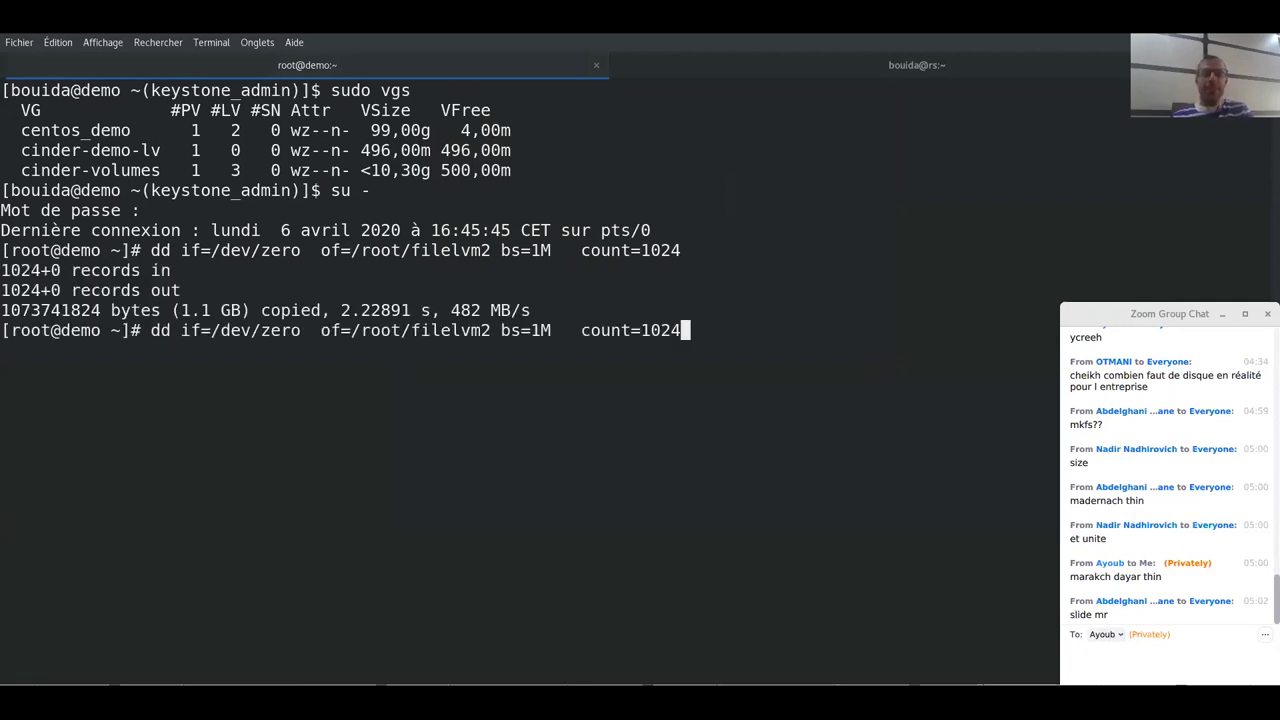
key("Up")
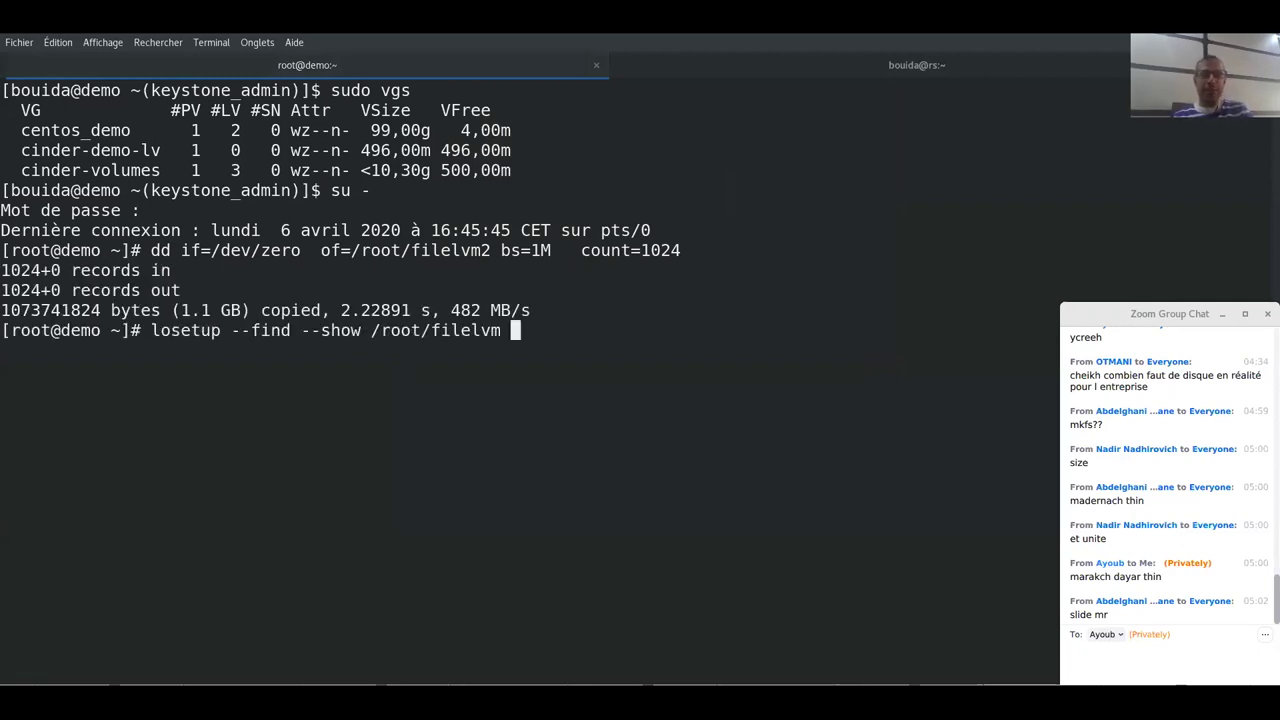
type("2")
key("Return")
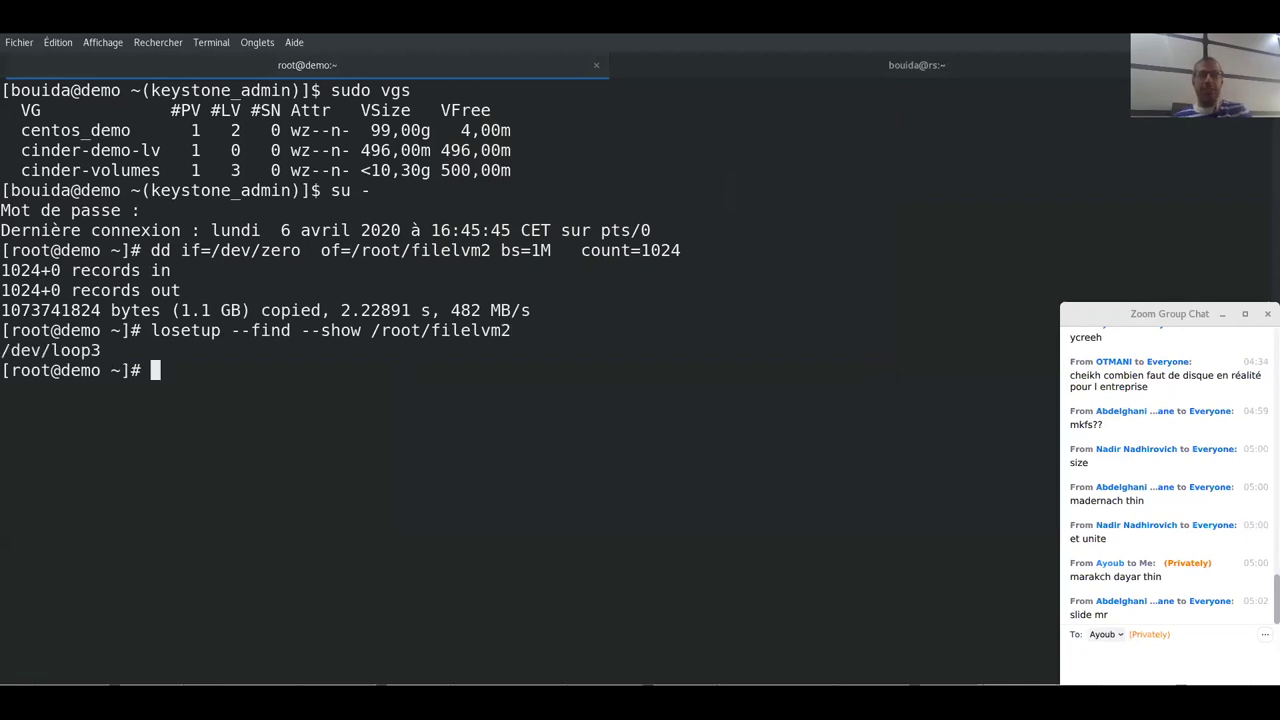
- Make /dev/loop3 a physical volume and extend cinder-demo-lv with it
type("pvcreate ")
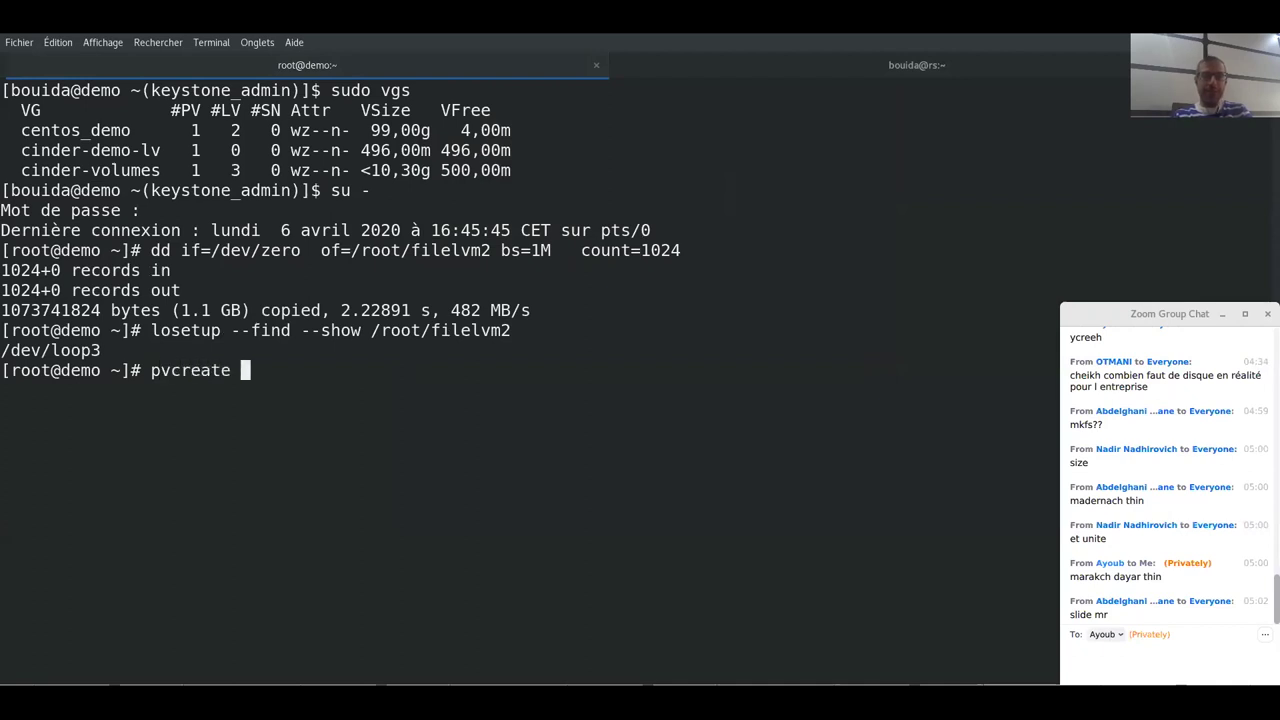
type("/dev/")
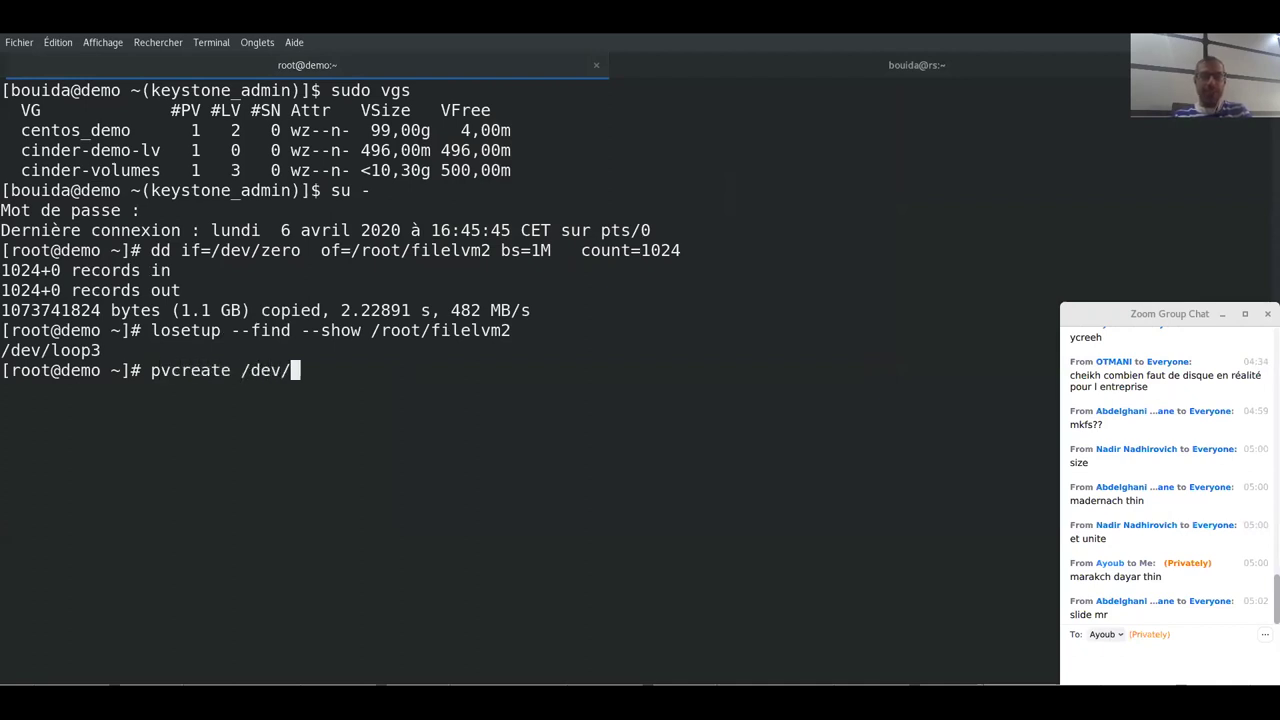
type("loop3")
key("Return")
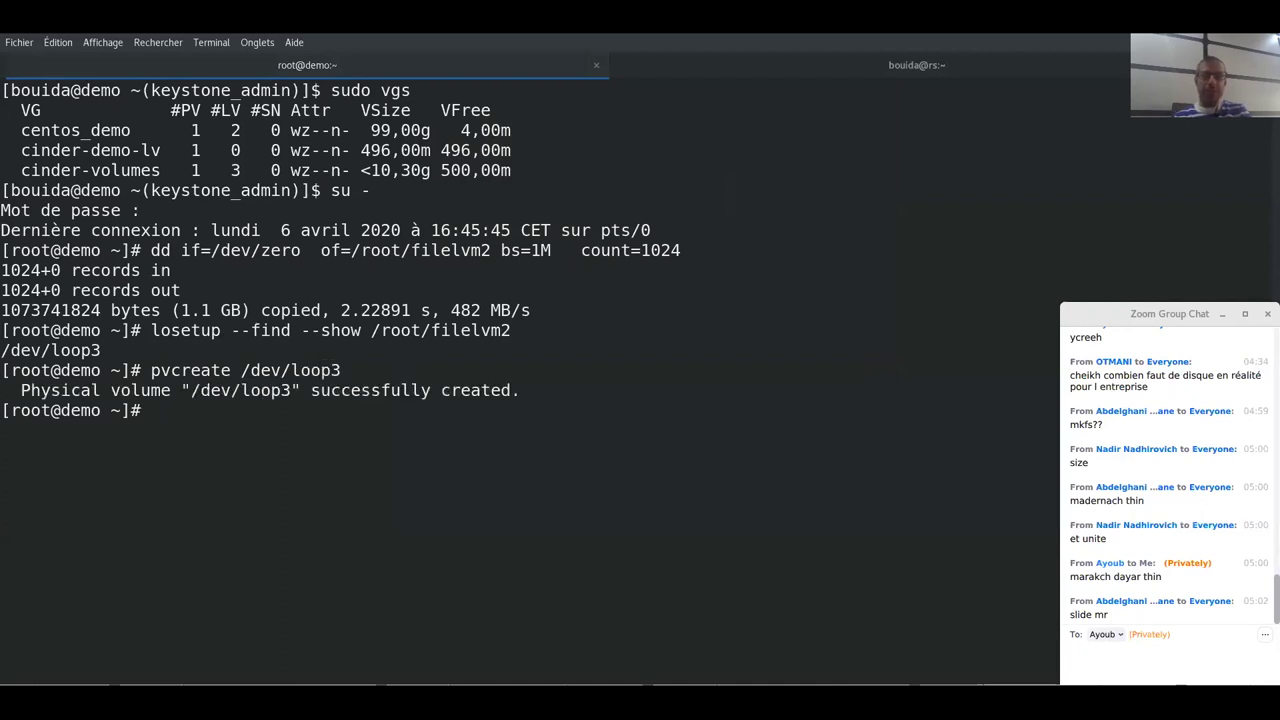
type("vgextre")
key("BackSpace")
key("BackSpace")
type("end")
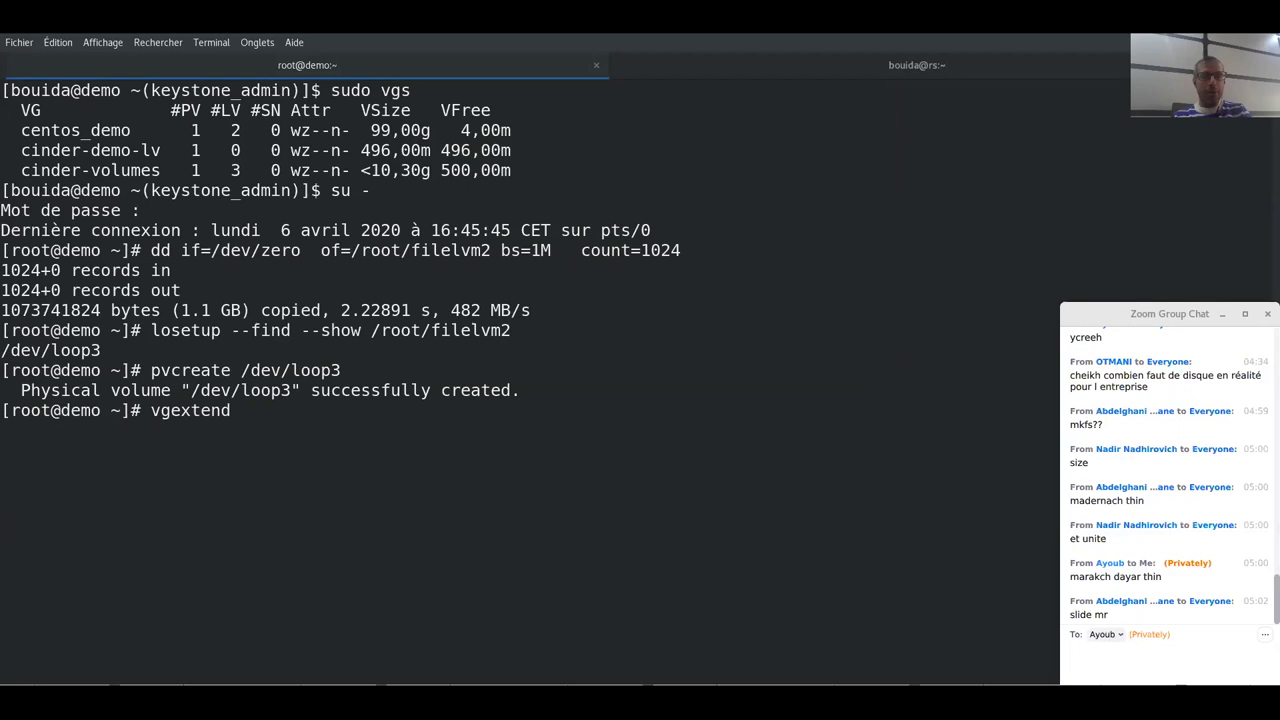
type("cin")
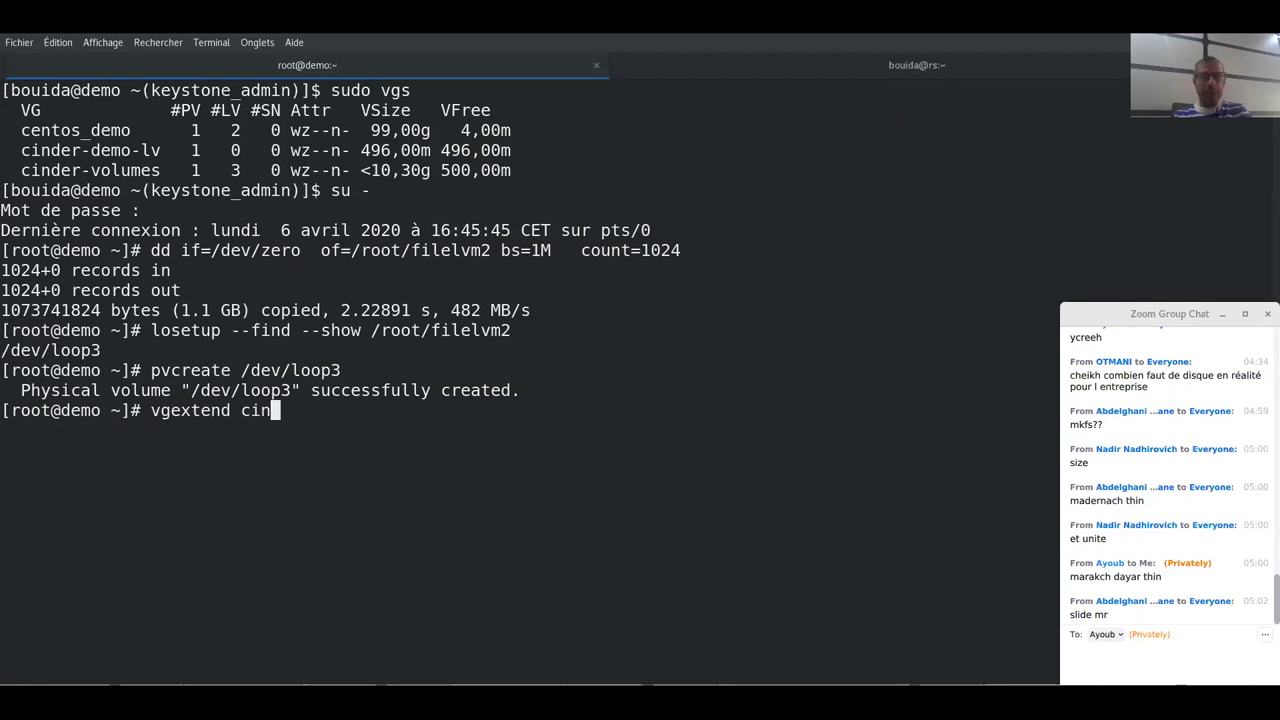
key("Tab")
type("de")
key("Tab")
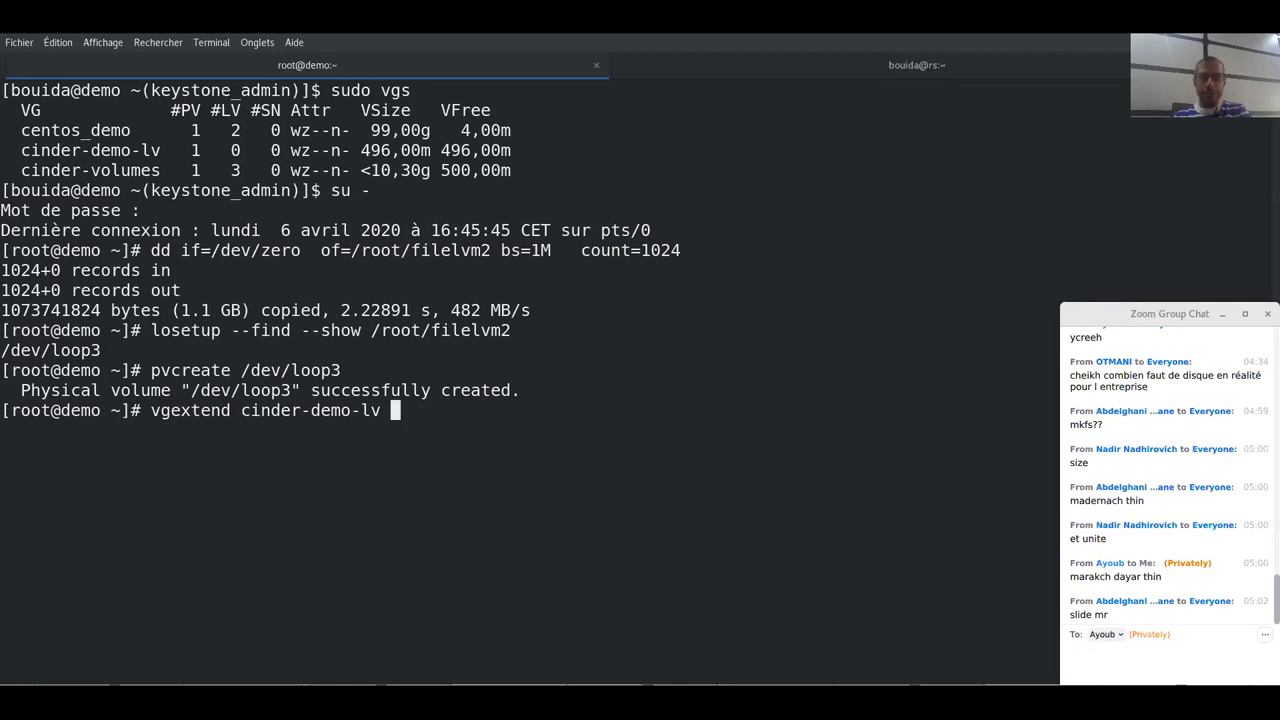
type("/dev/loop3")
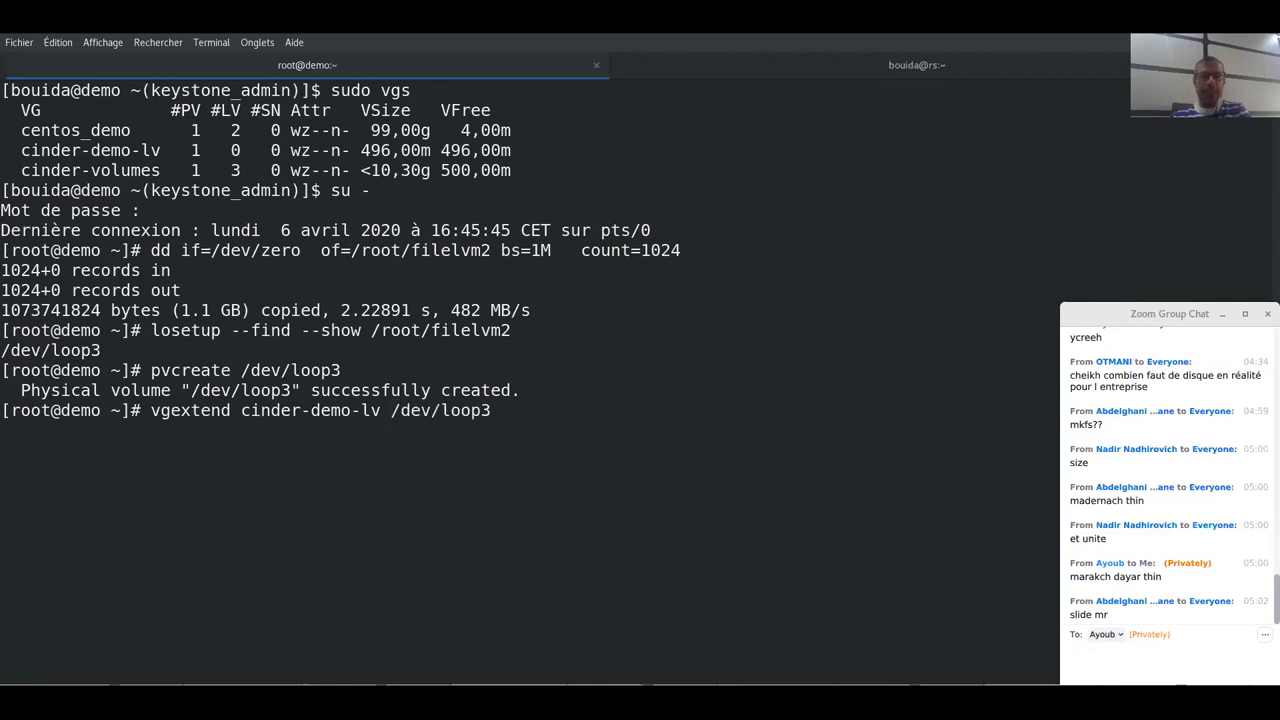
key("Return")
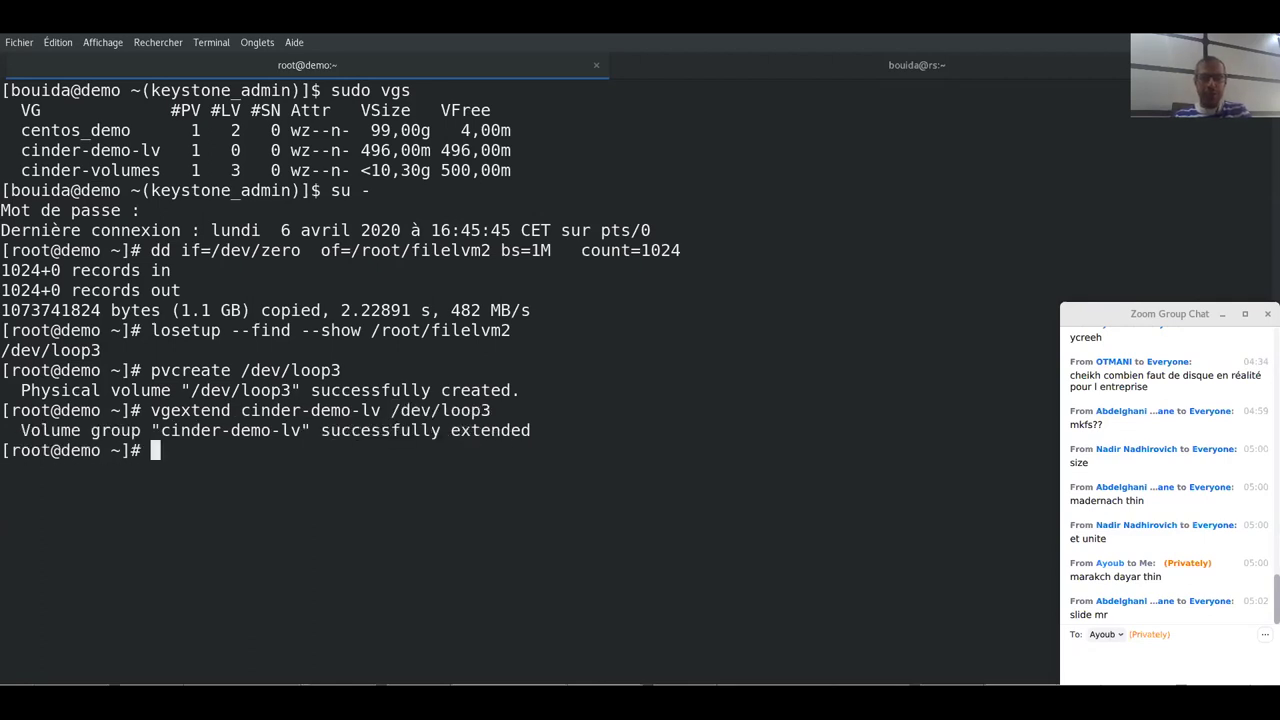
- Run vgs to confirm cinder-demo-lv now shows 1.48g
type("vgs")
key("Return")
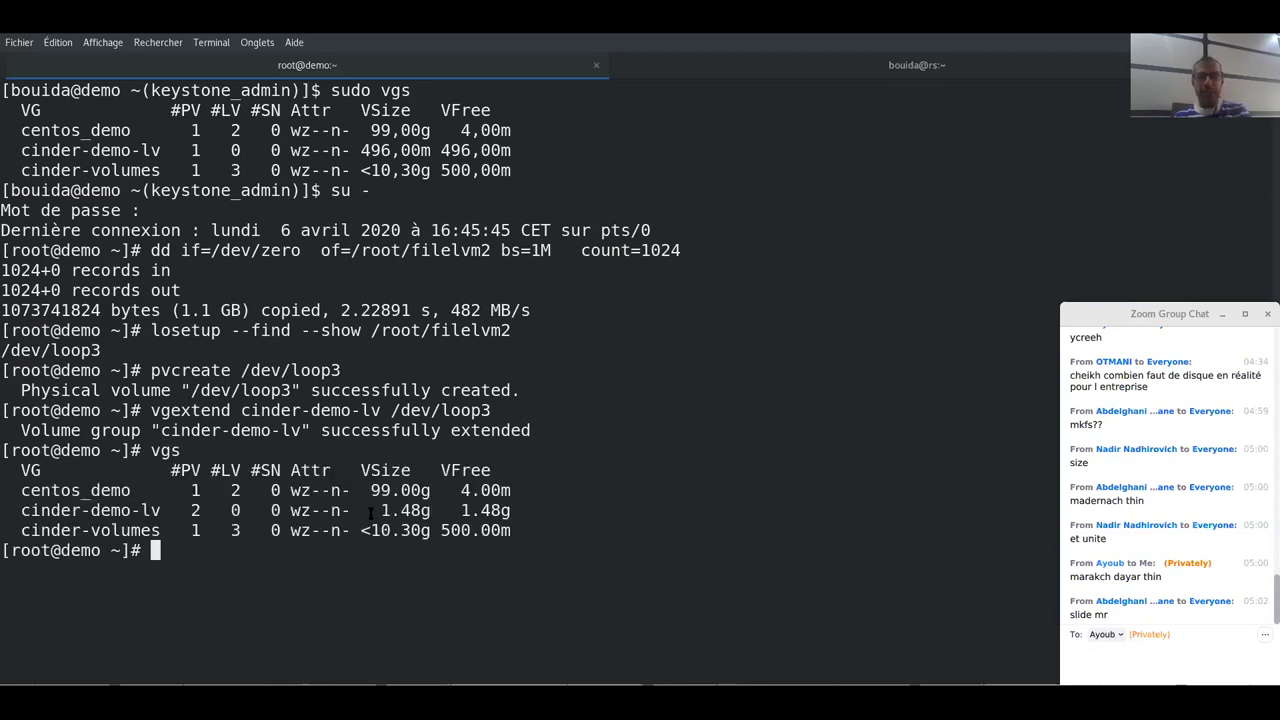
left_click_drag(370, 510, 418, 510)
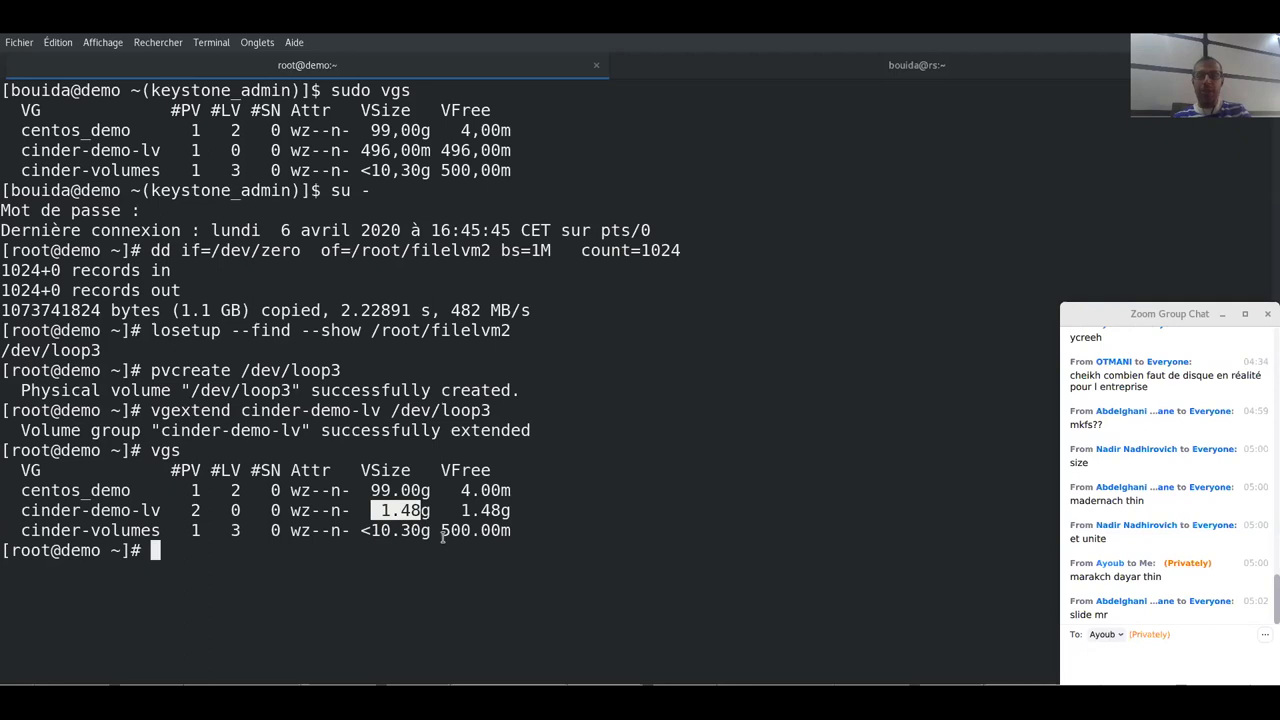
left_click(443, 512)
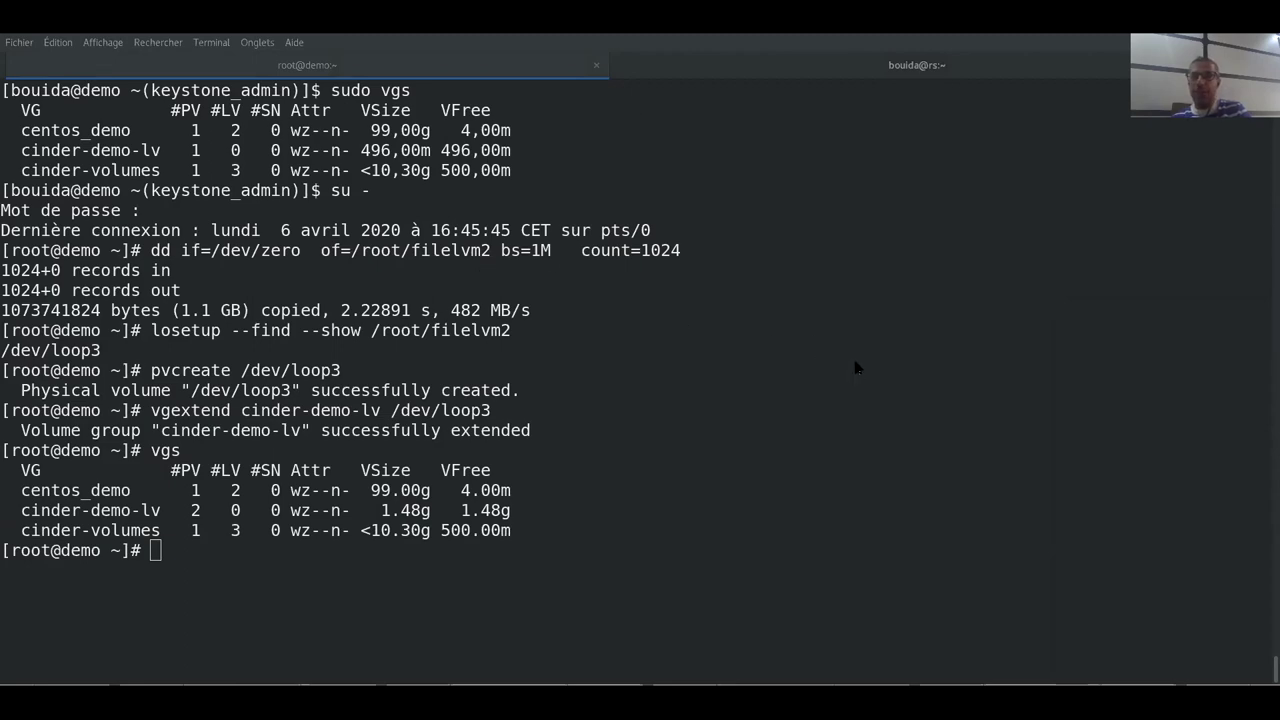
key("alt+Tab")
- Create another 1 GiB lvmdemo volume named disk40
left_click(1030, 262)
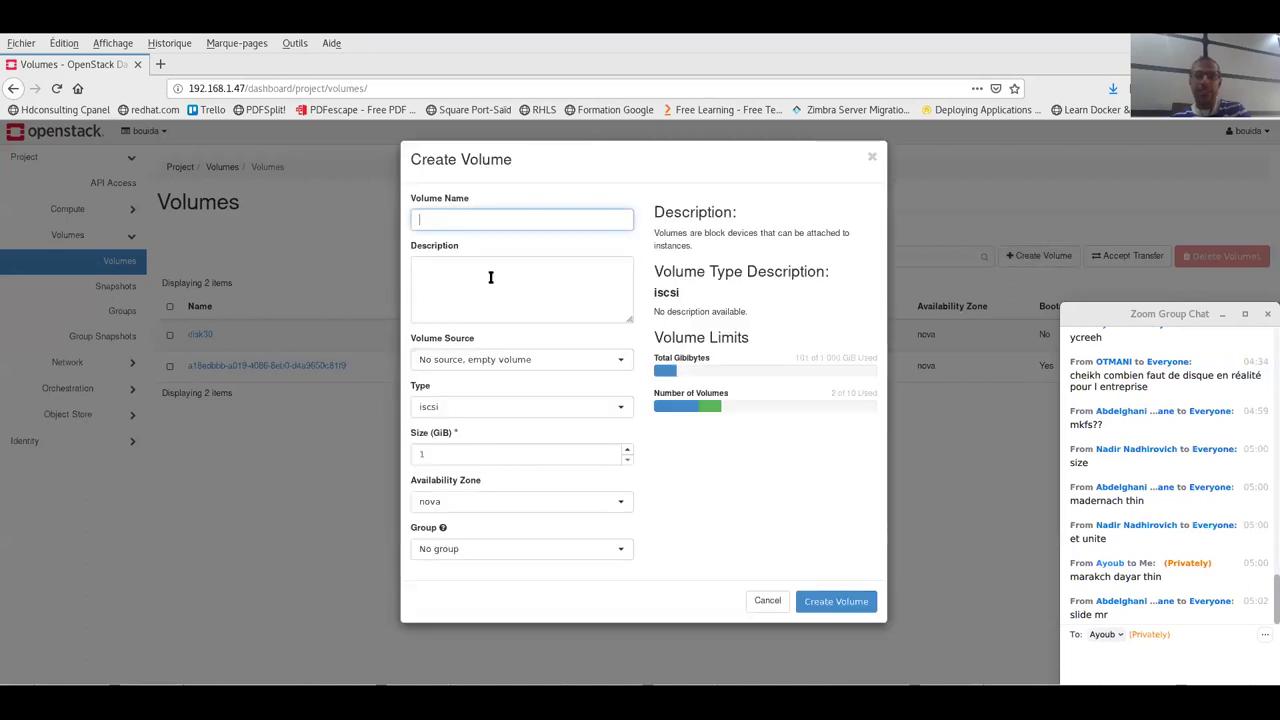
type("disk")
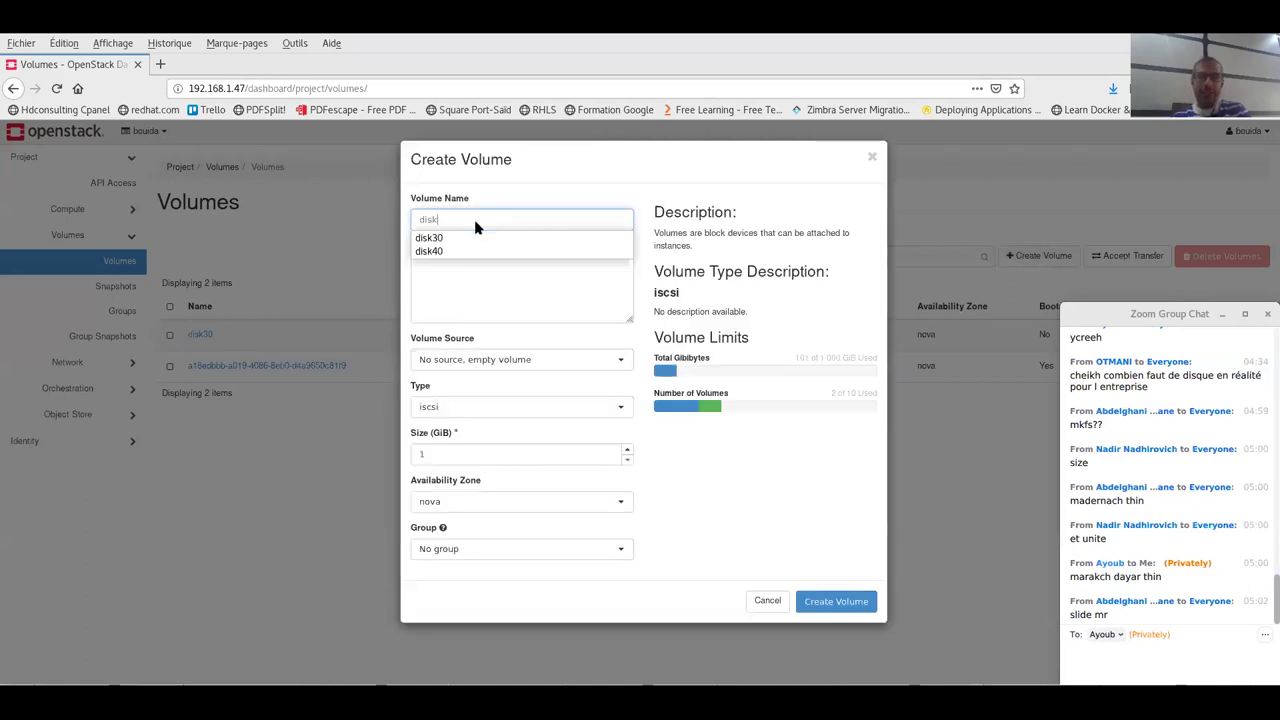
left_click(463, 250)
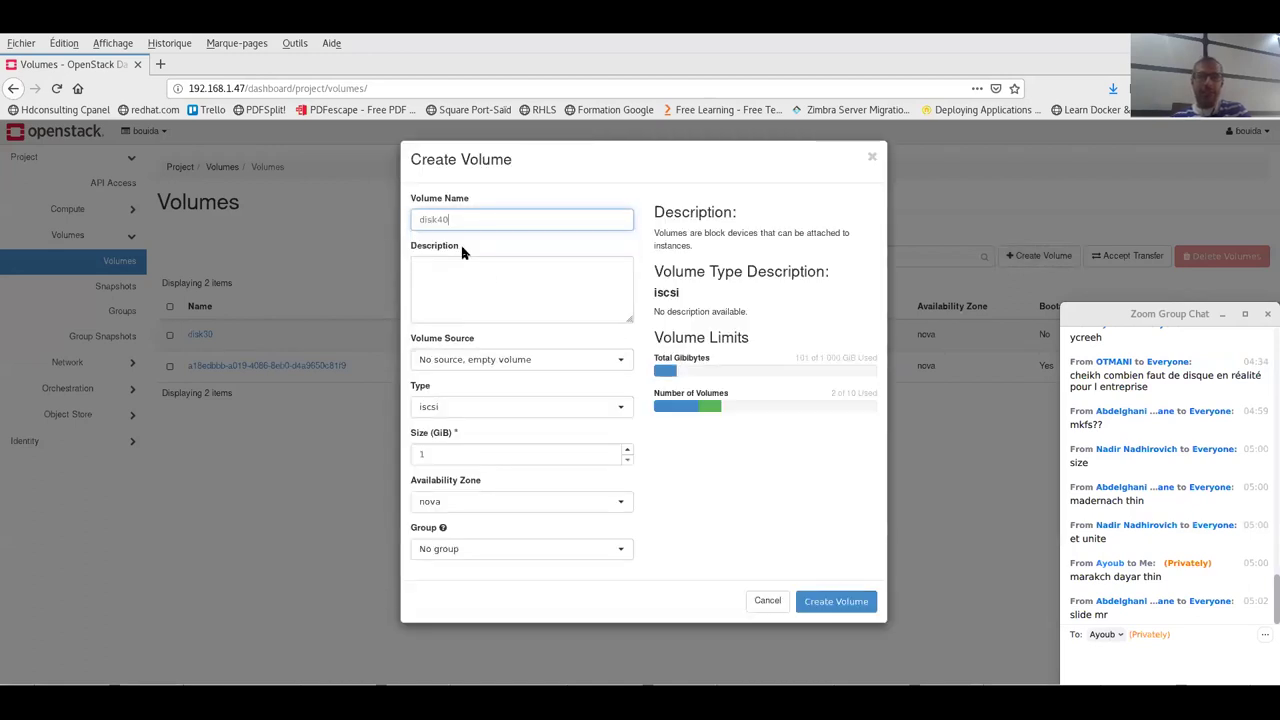
left_click(457, 408)
left_click(457, 432)
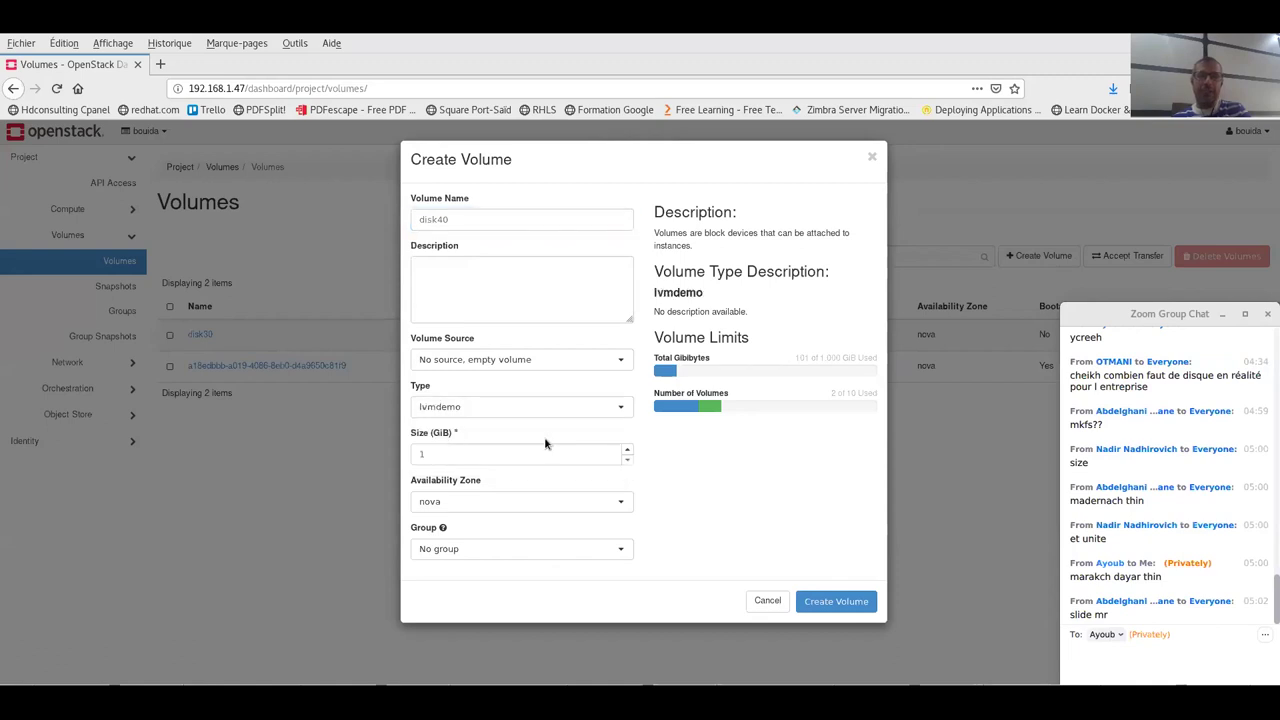
double_click(444, 433)
left_click(447, 434)
left_click(469, 431)
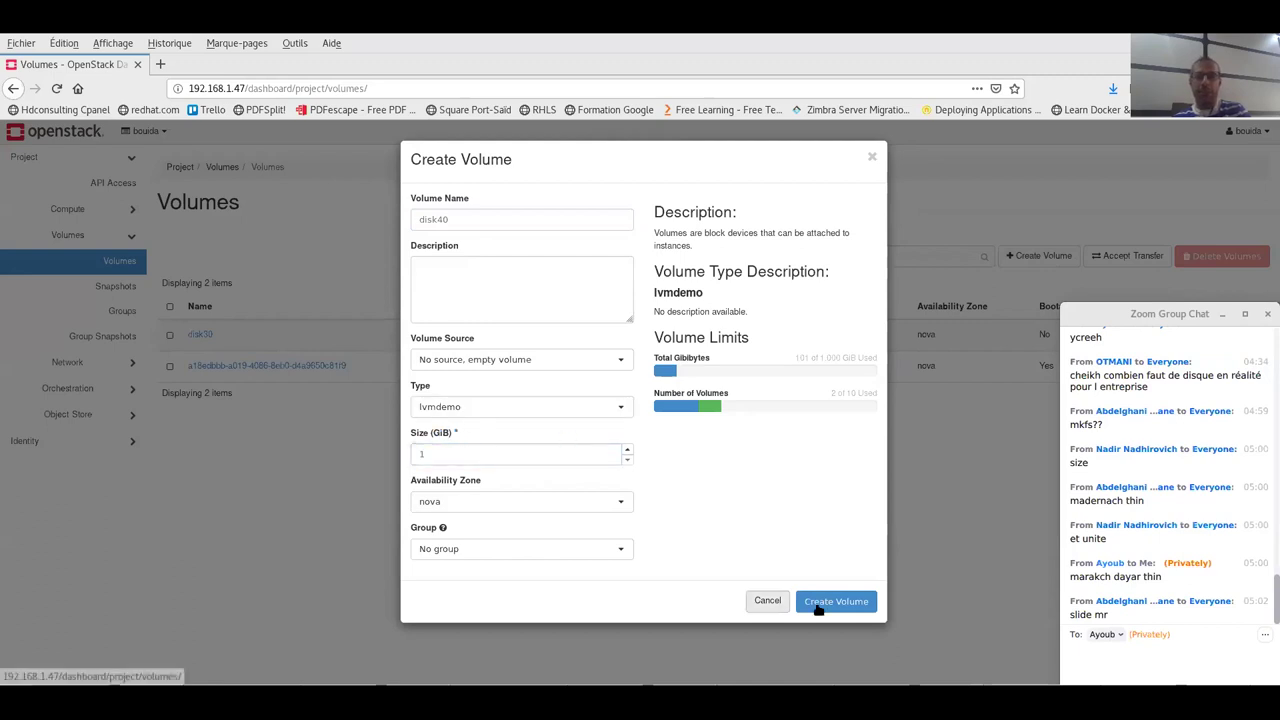
left_click(828, 604)
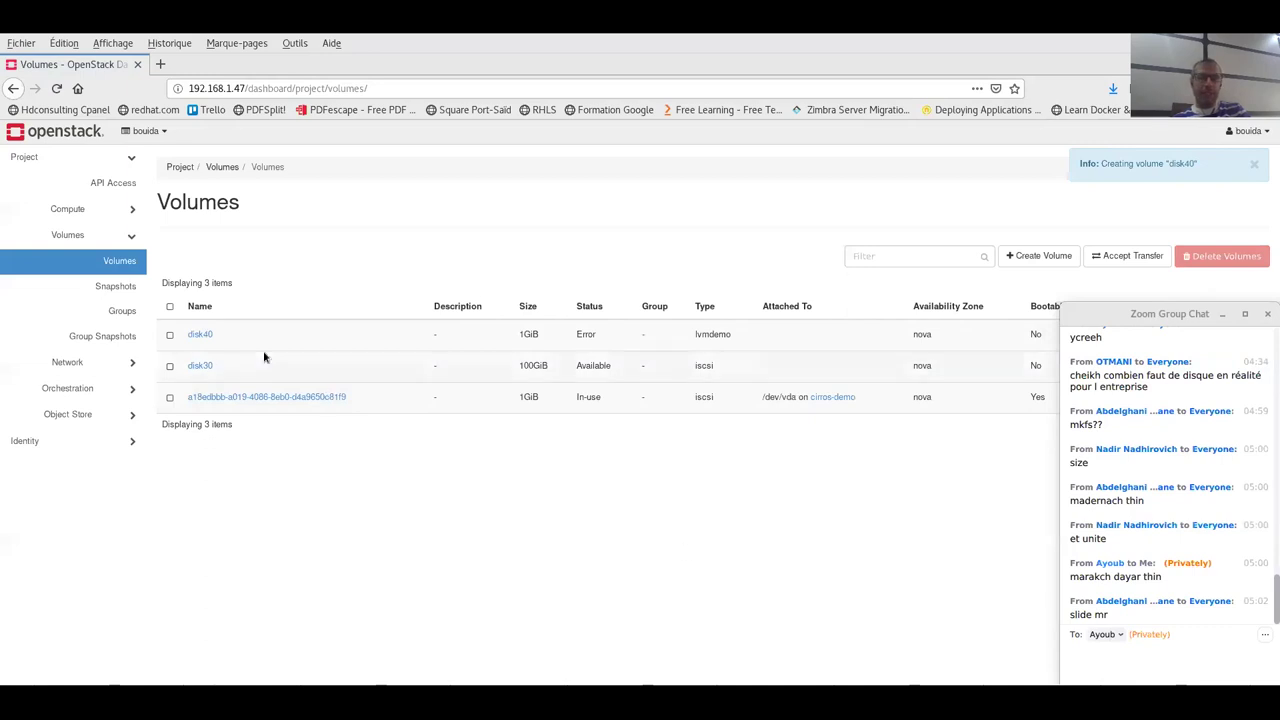
- Open disk40's details page and delete the volume
left_click(200, 334)
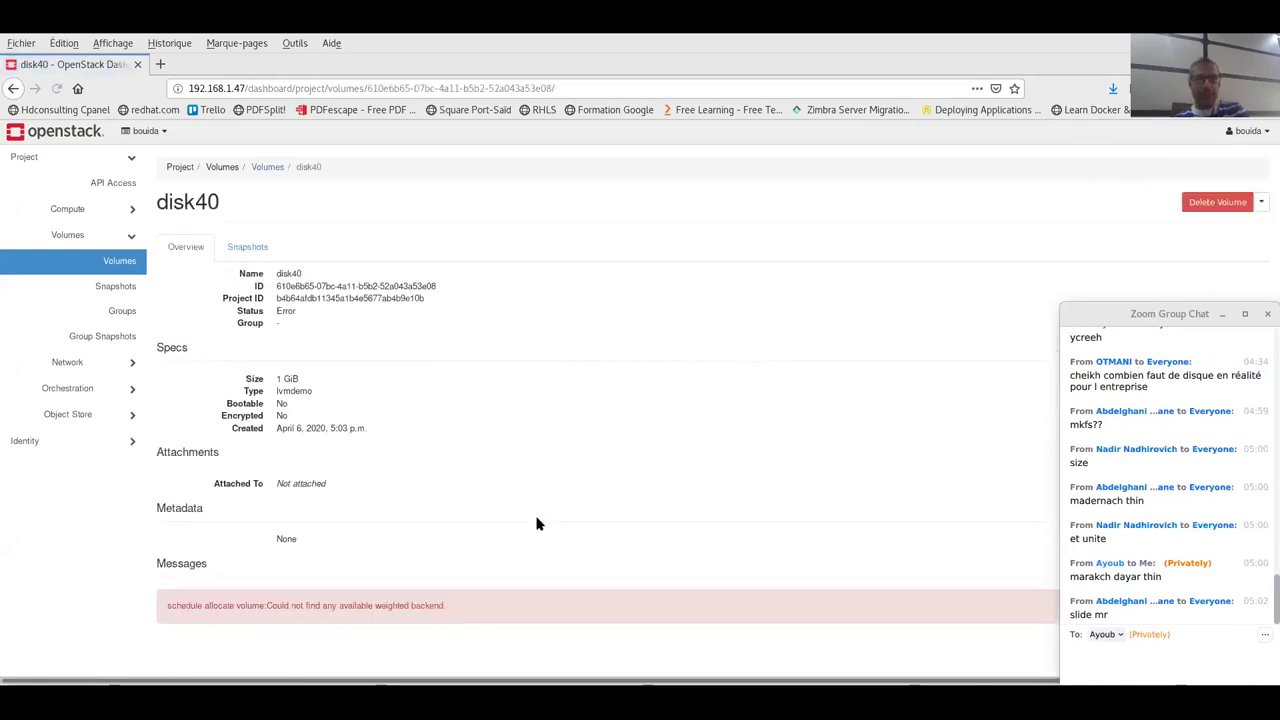
left_click(1195, 205)
left_click(833, 247)
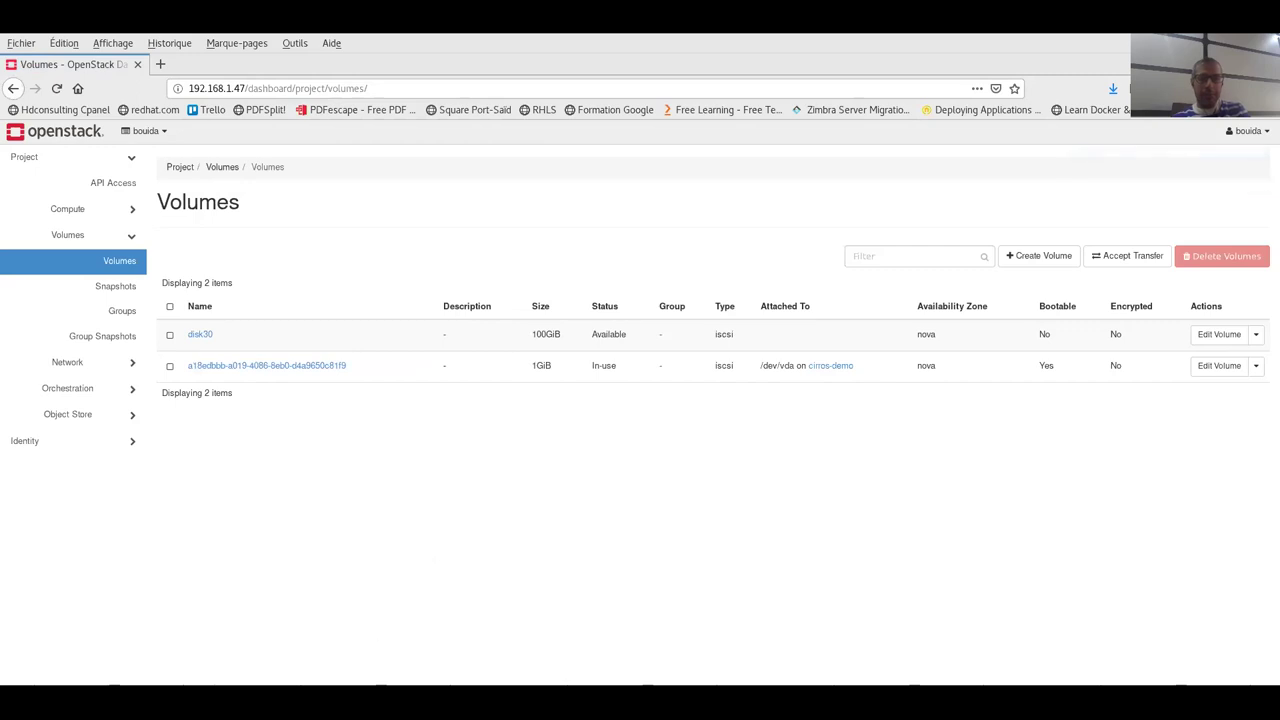
- Create volume disk40 again with the lvmdemo type
left_click(1038, 255)
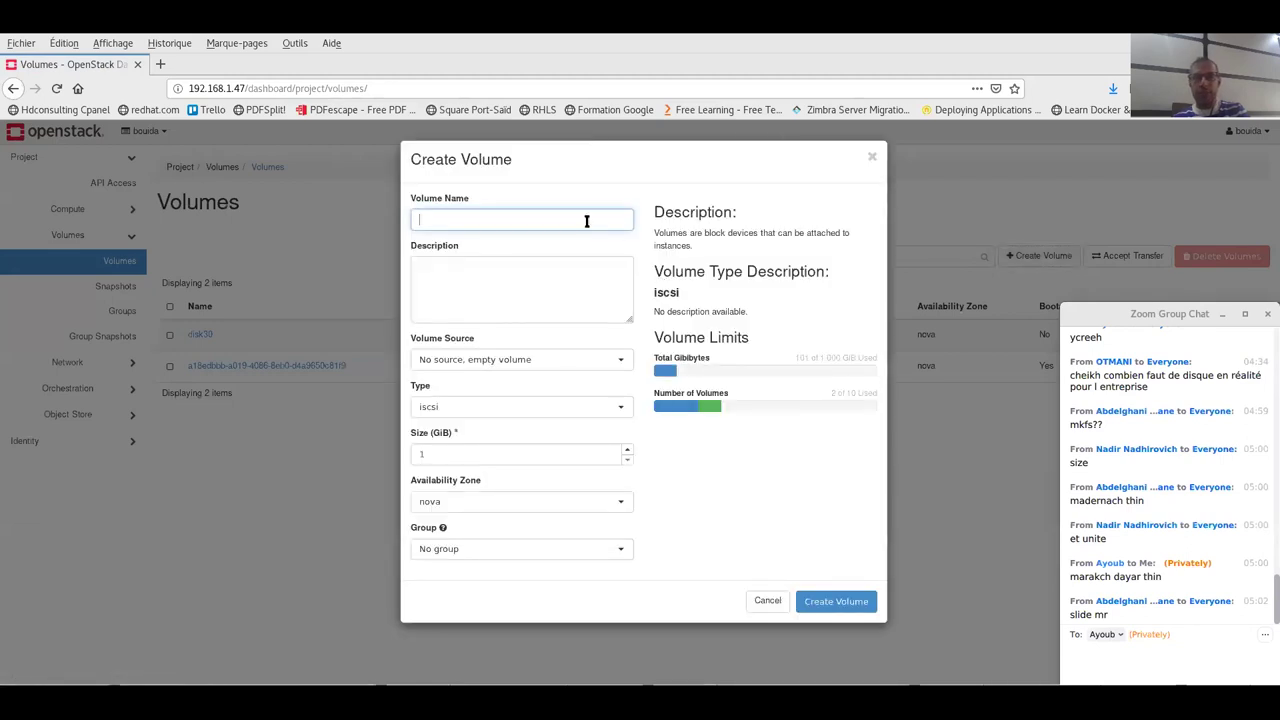
left_click(521, 215)
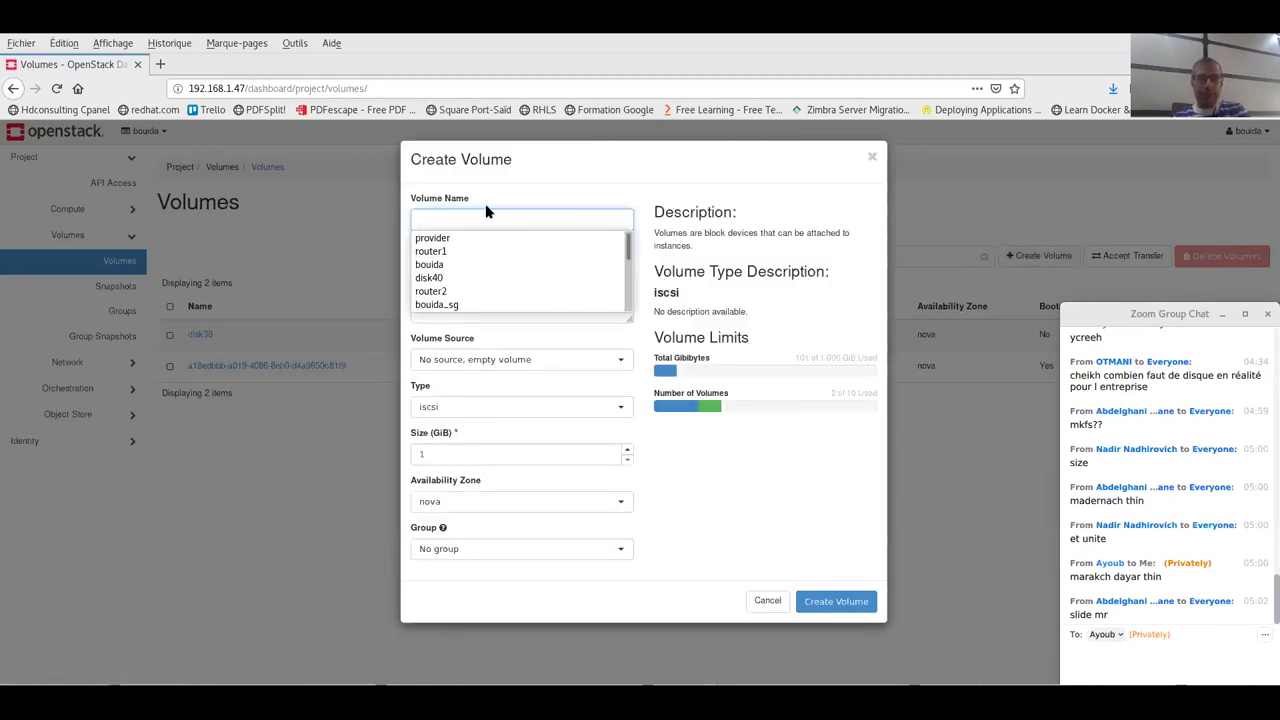
type("di")
left_click(445, 239)
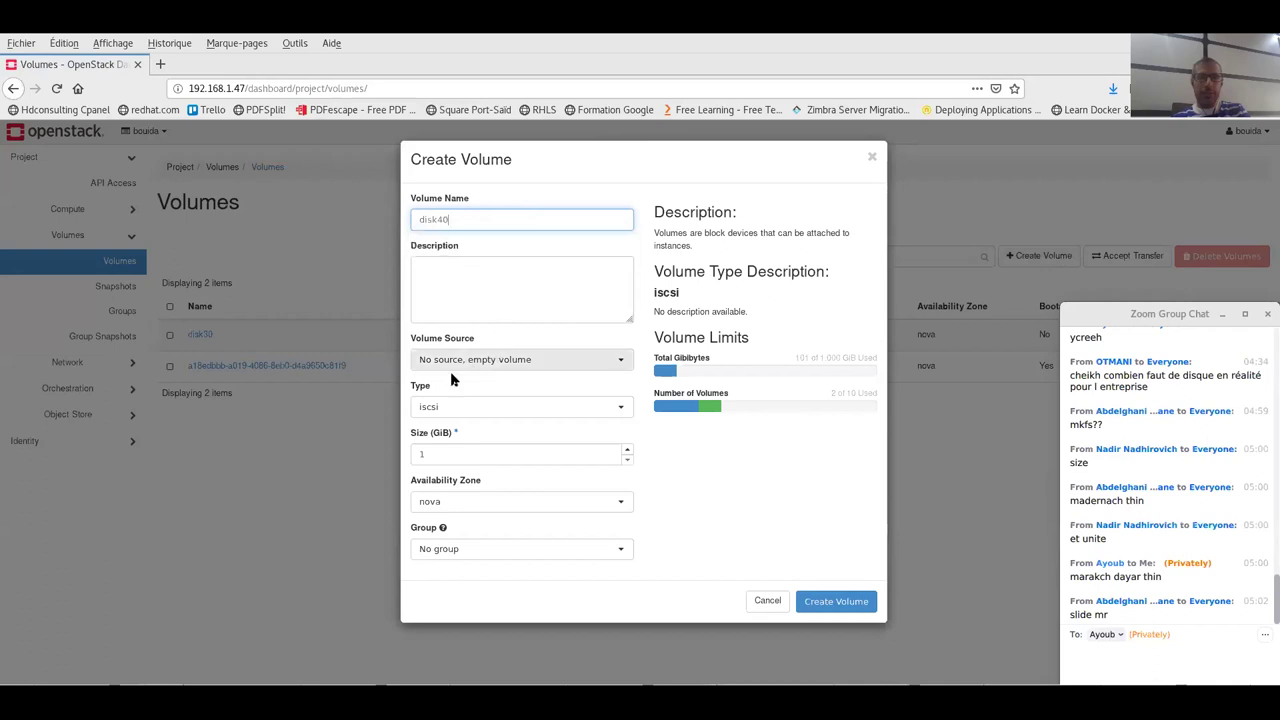
left_click(471, 414)
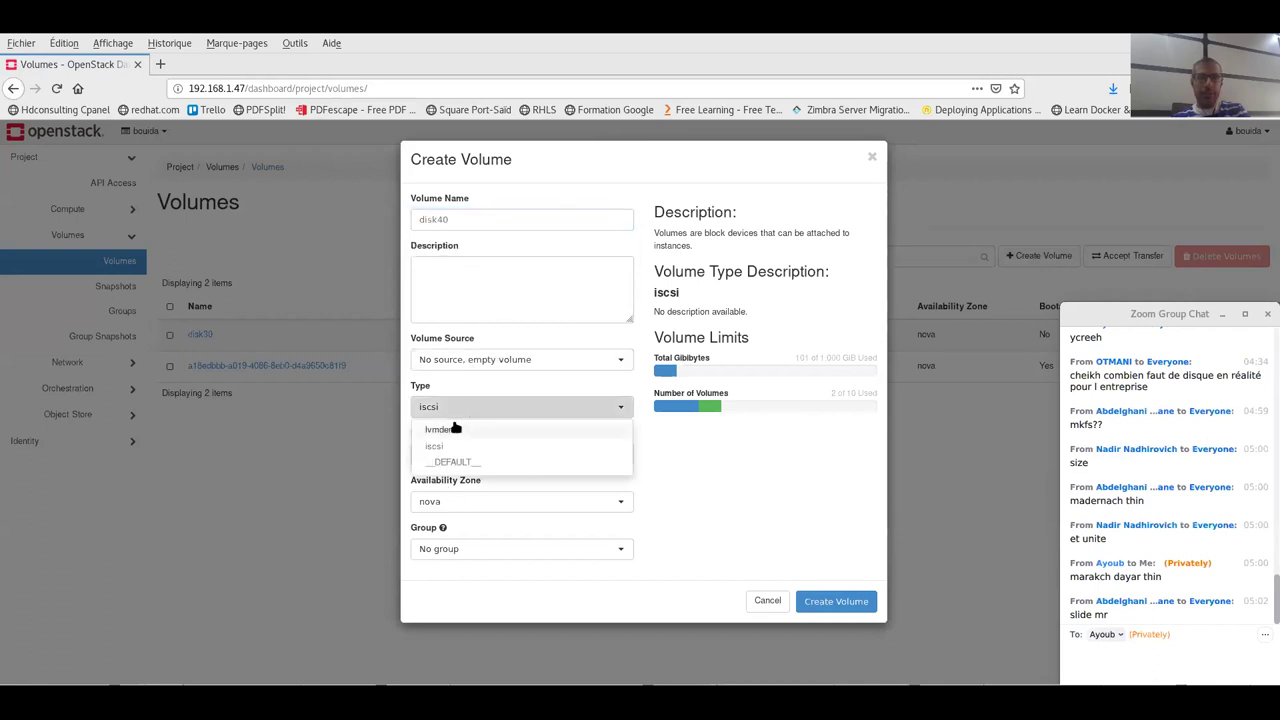
left_click(475, 428)
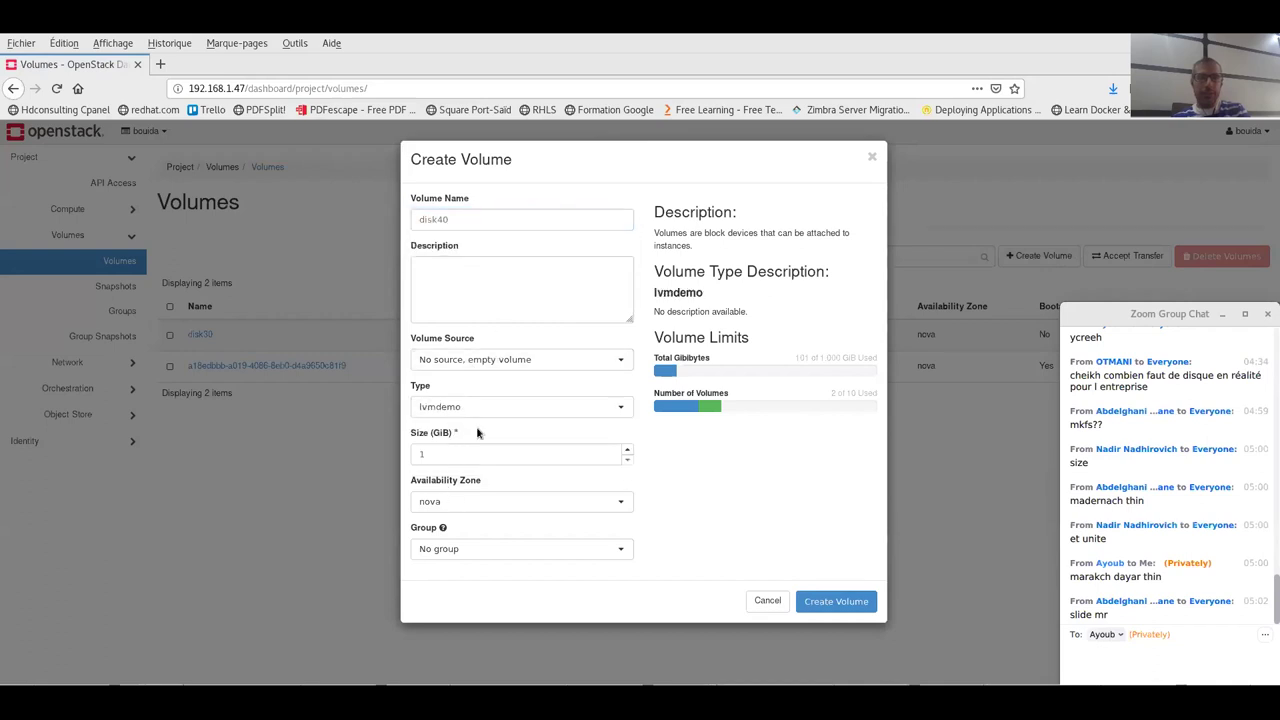
left_click(835, 605)
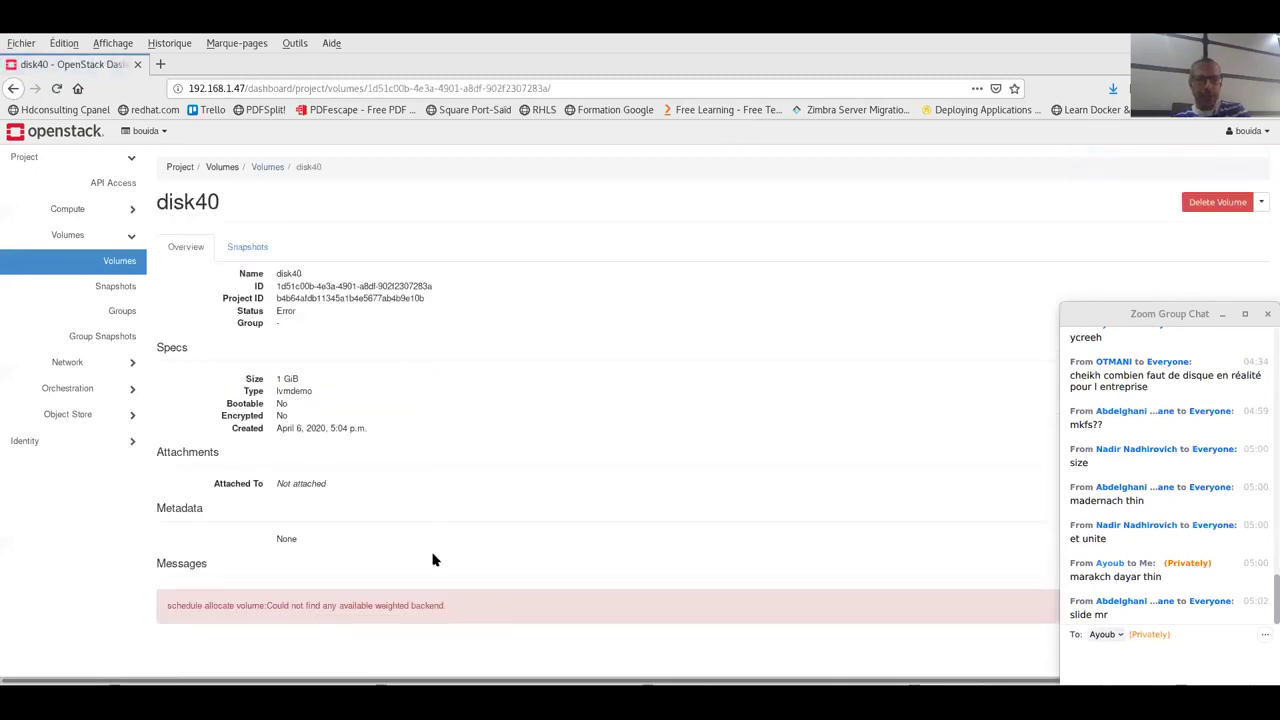
- Inspect disk40's scheduler error message, then delete the failed volume
left_click_drag(447, 618, 308, 606)
triple_click(301, 605)
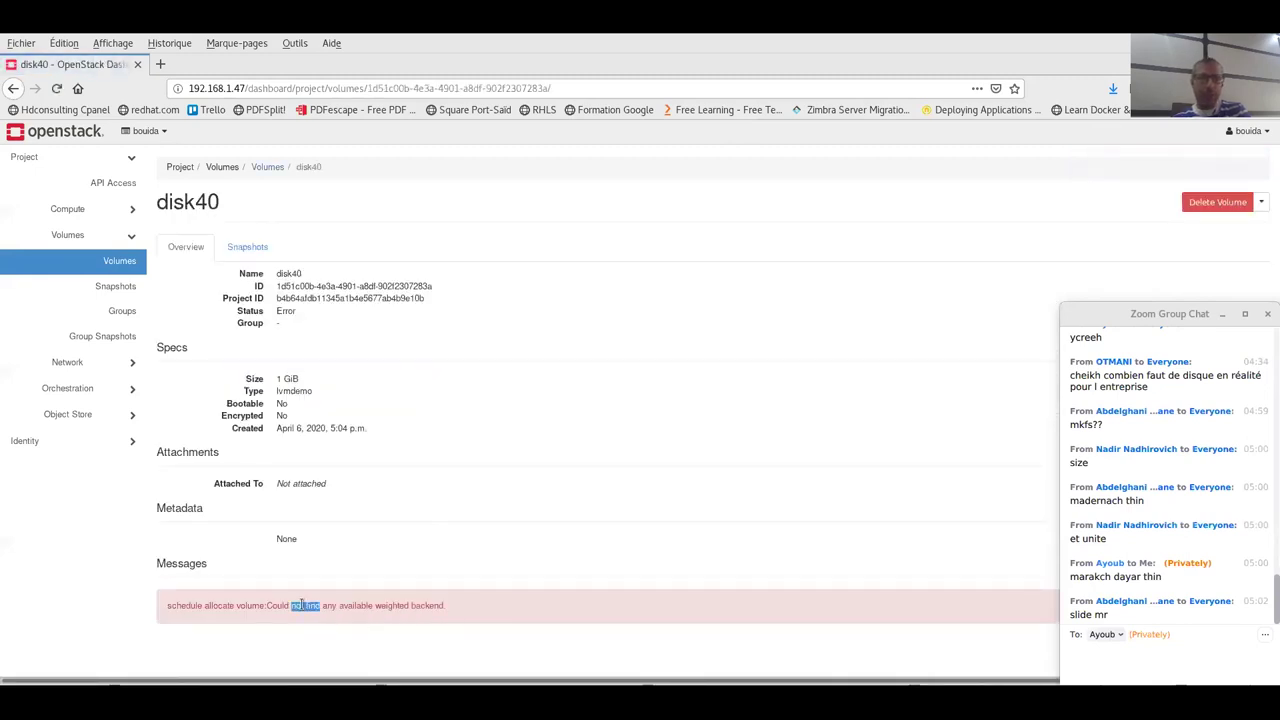
double_click(301, 605)
triple_click(301, 605)
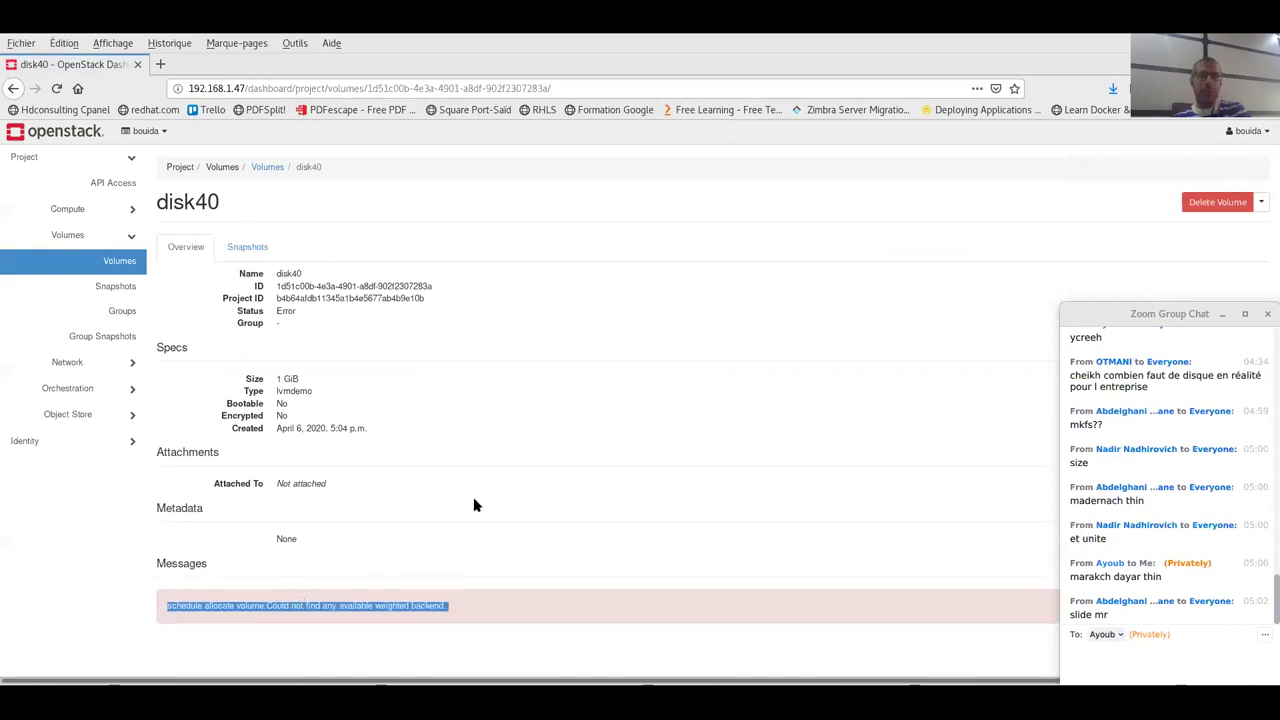
left_click_drag(474, 506, 535, 466)
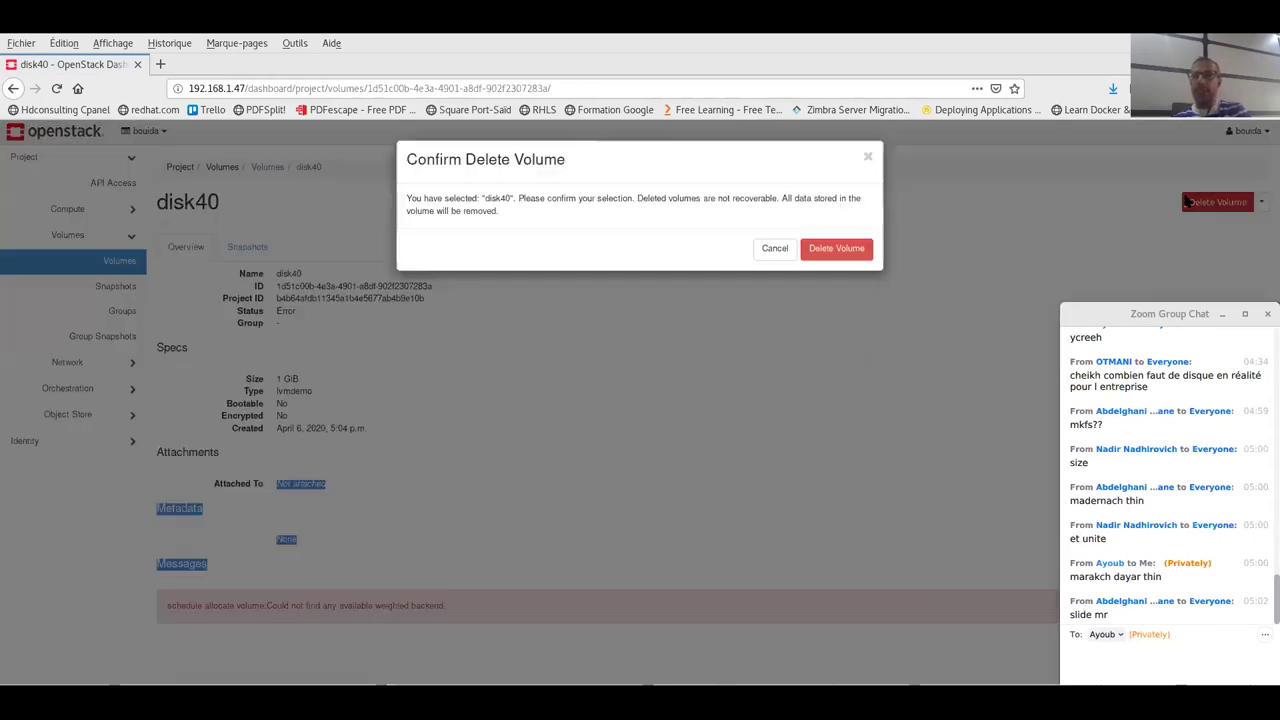
left_click(1217, 202)
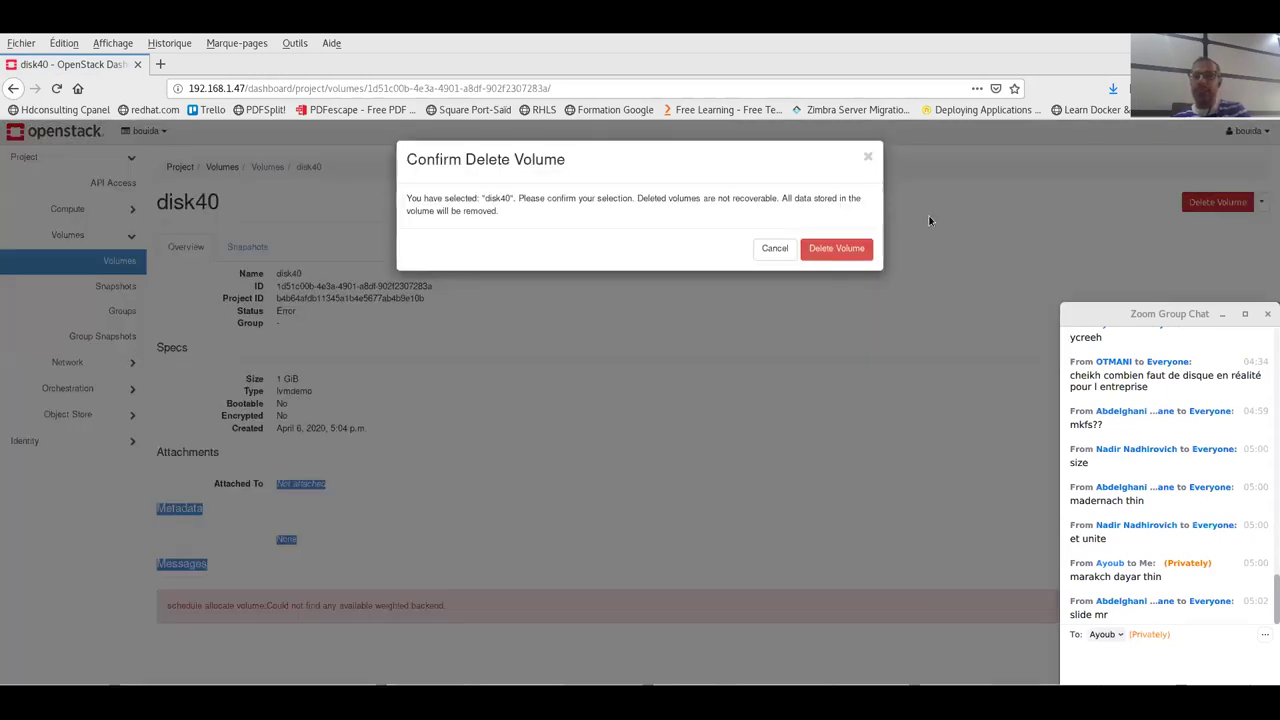
left_click(846, 245)
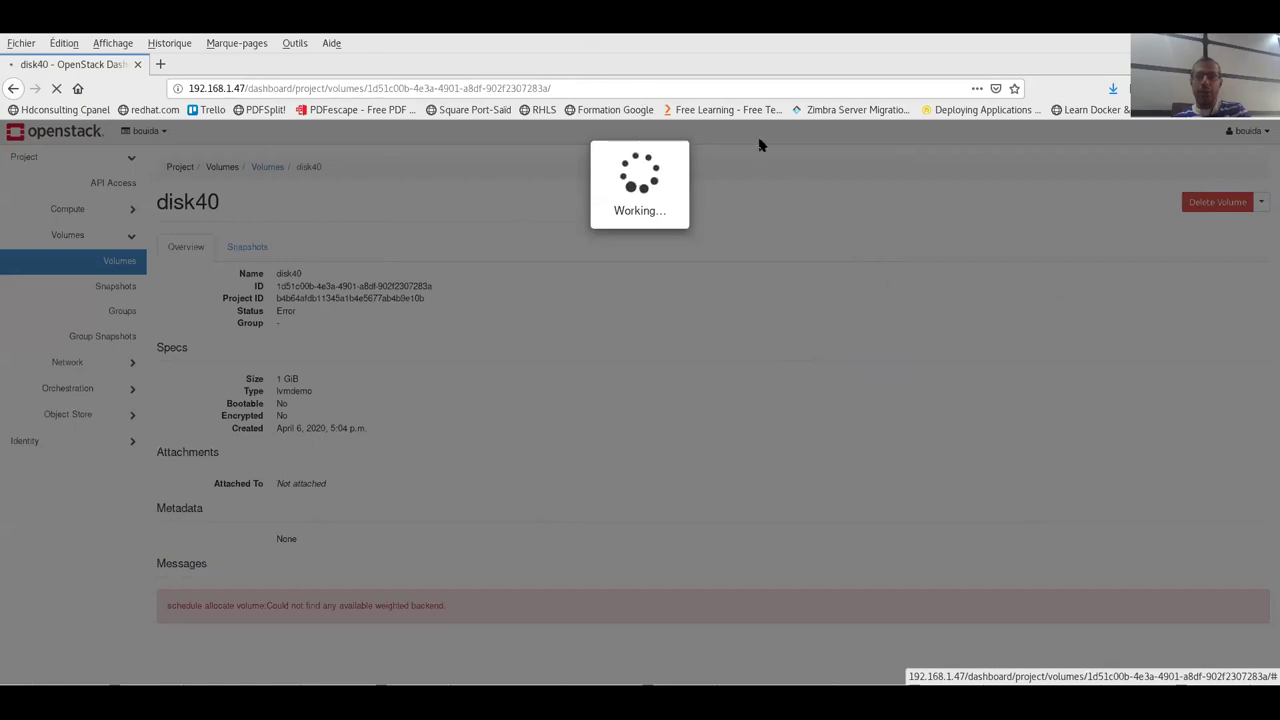
left_click(832, 318)
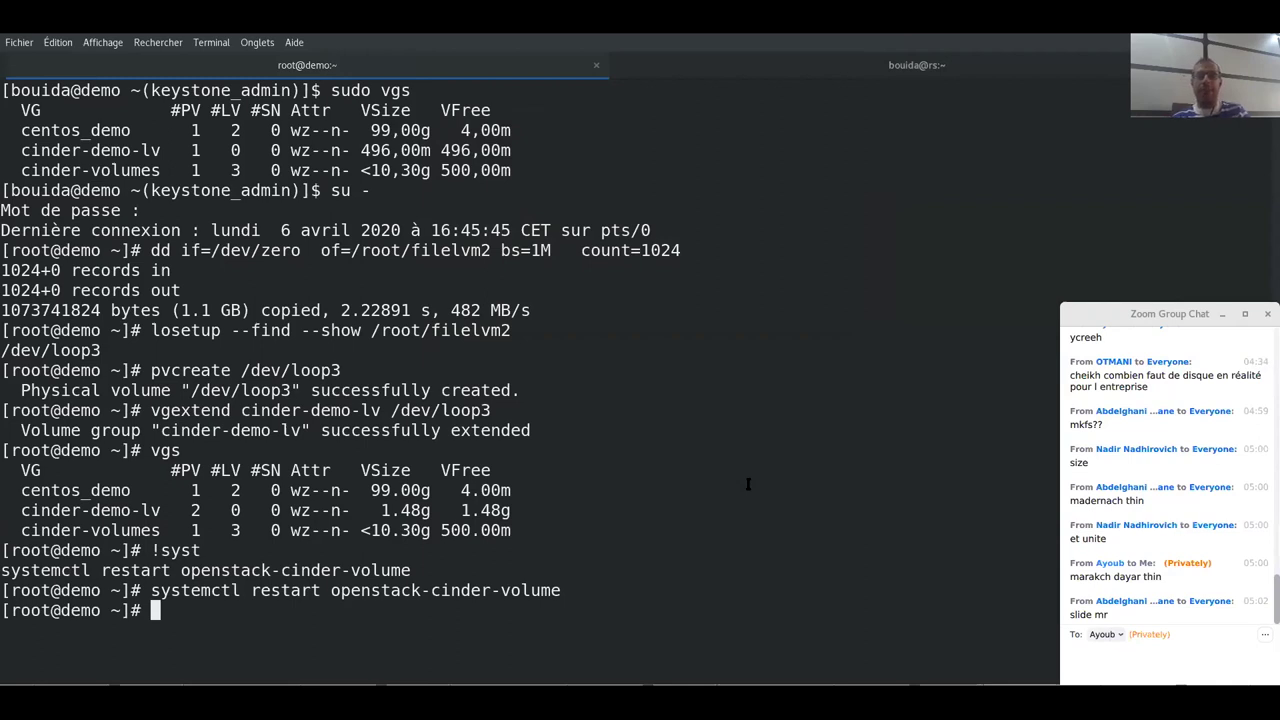
- Clear the terminal with Ctrl+L, leaving only the root prompt
key("ctrl+l")
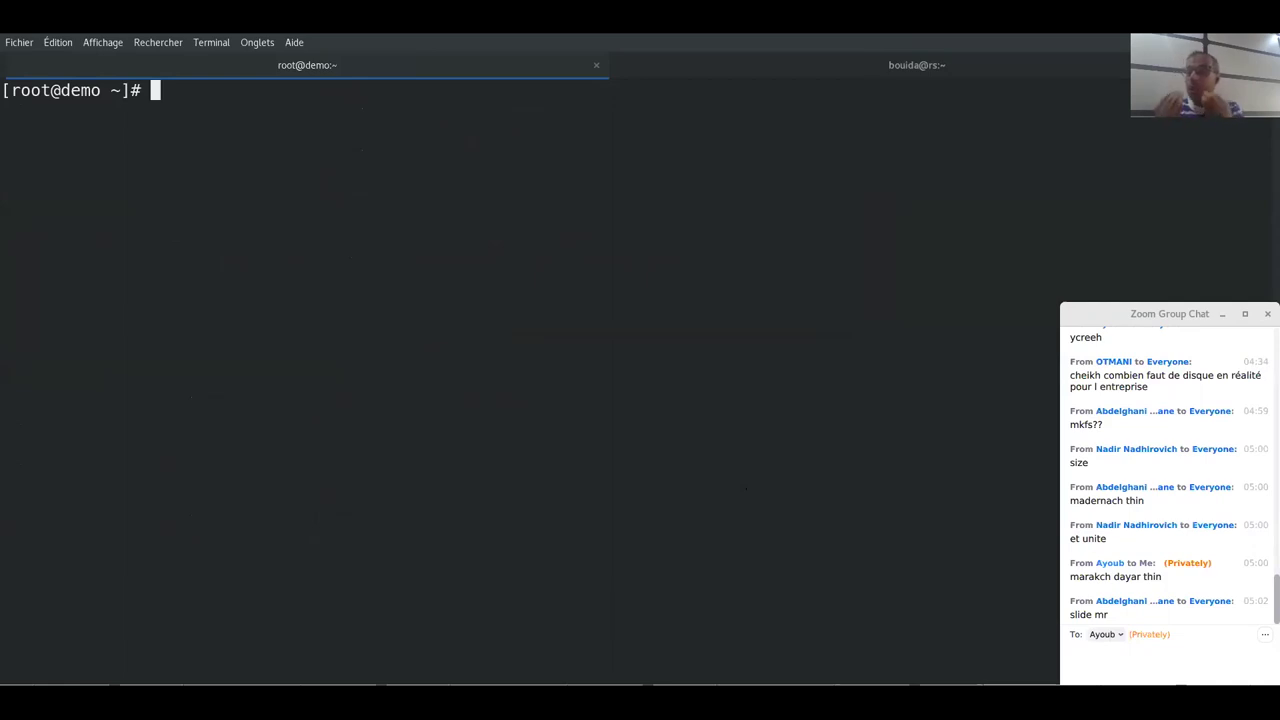
- Exit the root shell and run openstack flavor list to show m1.tiny through m1.xlarge
type("exit")
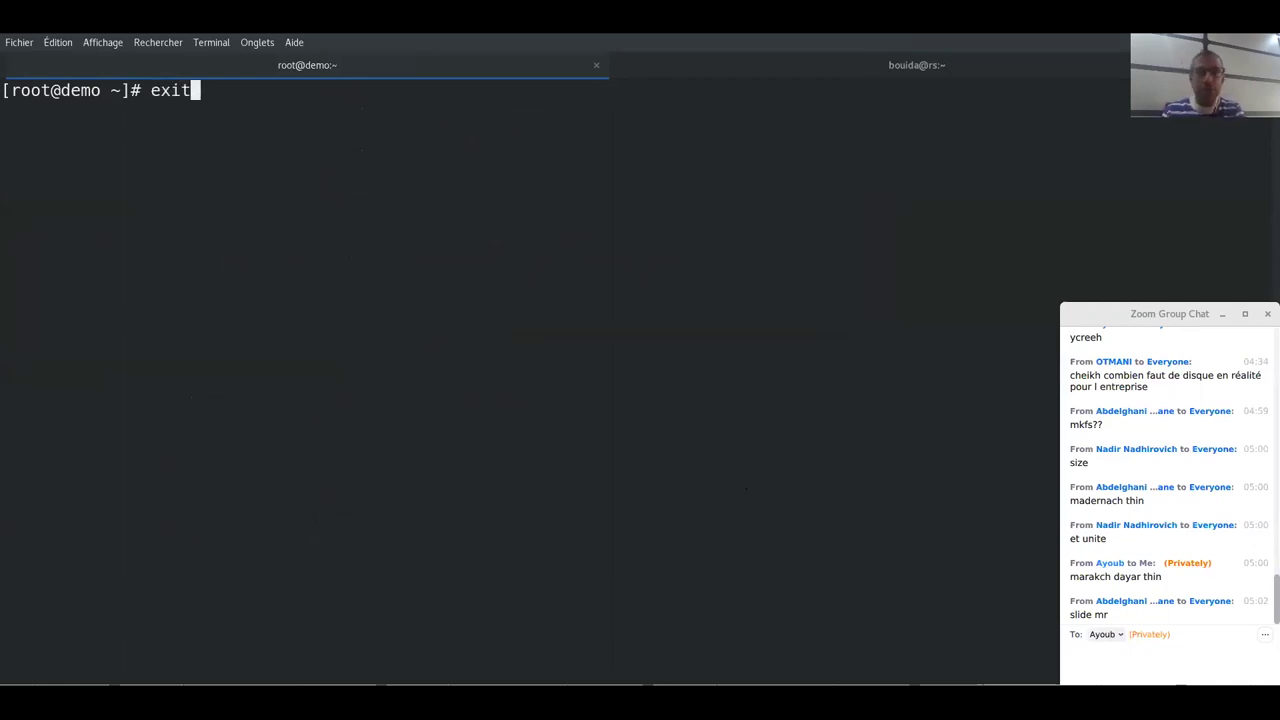
key("Return")
type("o")
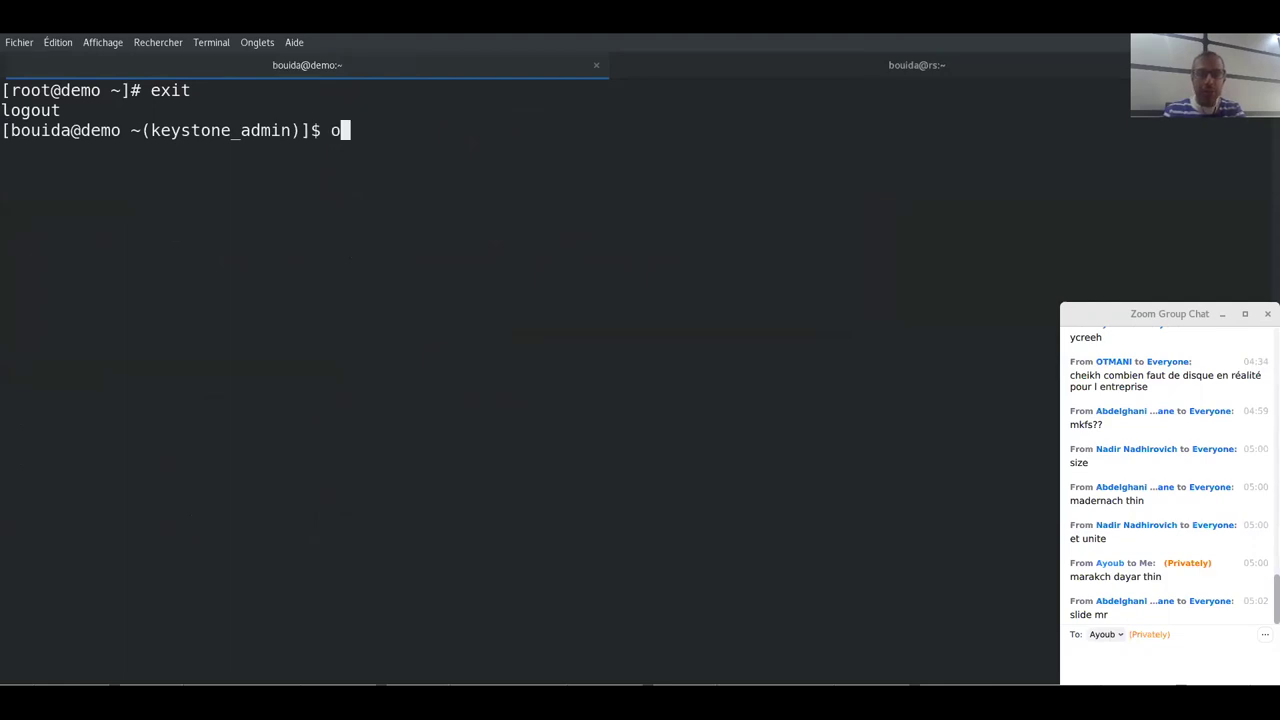
type("penstack flavor ")
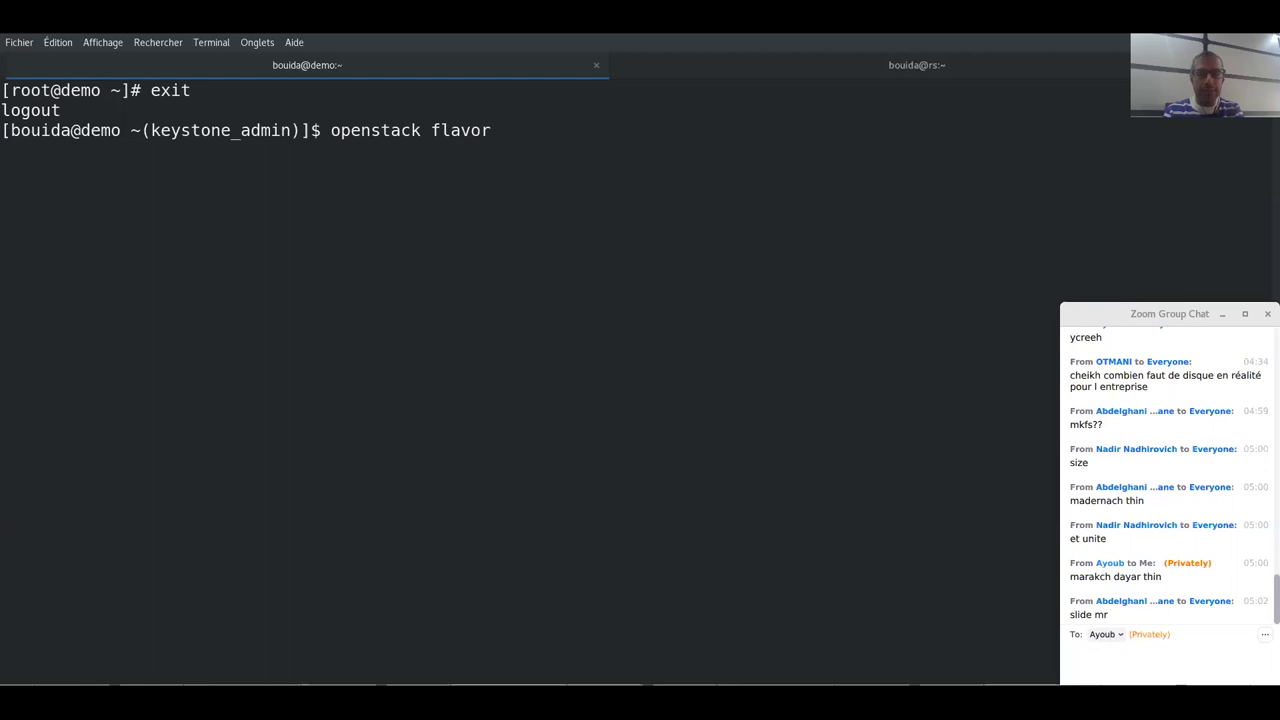
type("list")
key("Return")
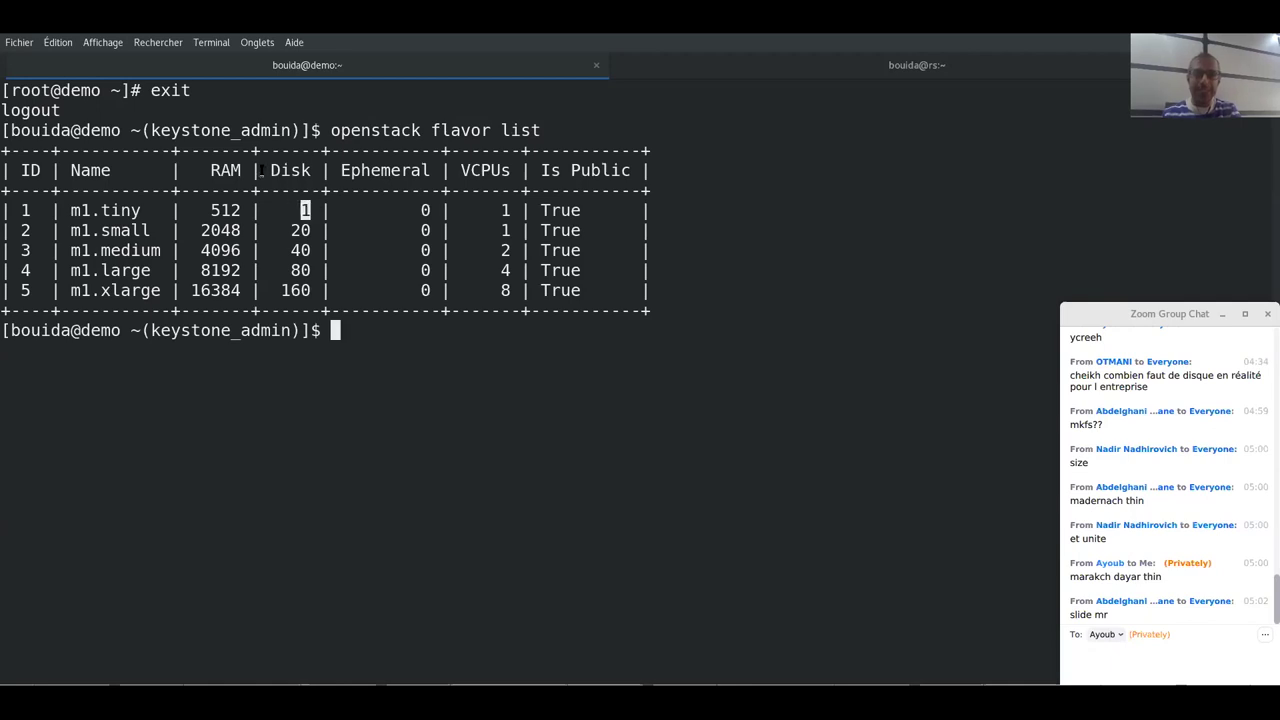
left_click_drag(268, 170, 310, 170)
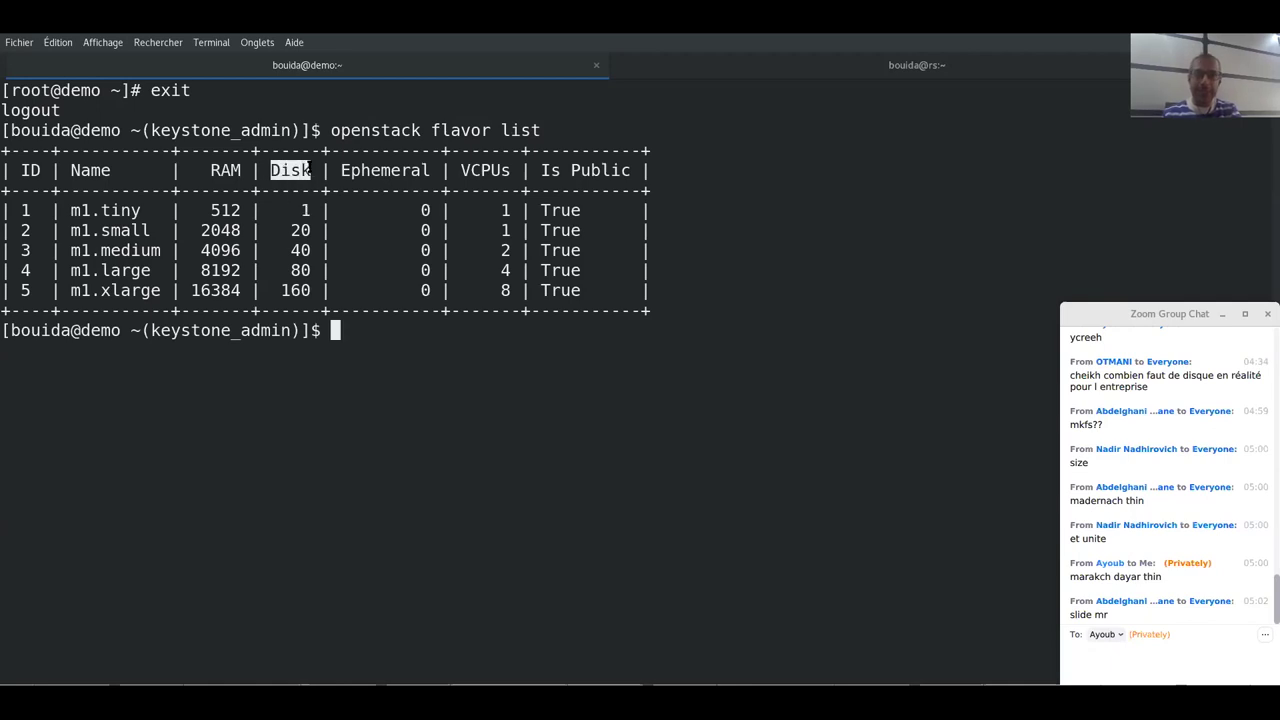
double_click(304, 210)
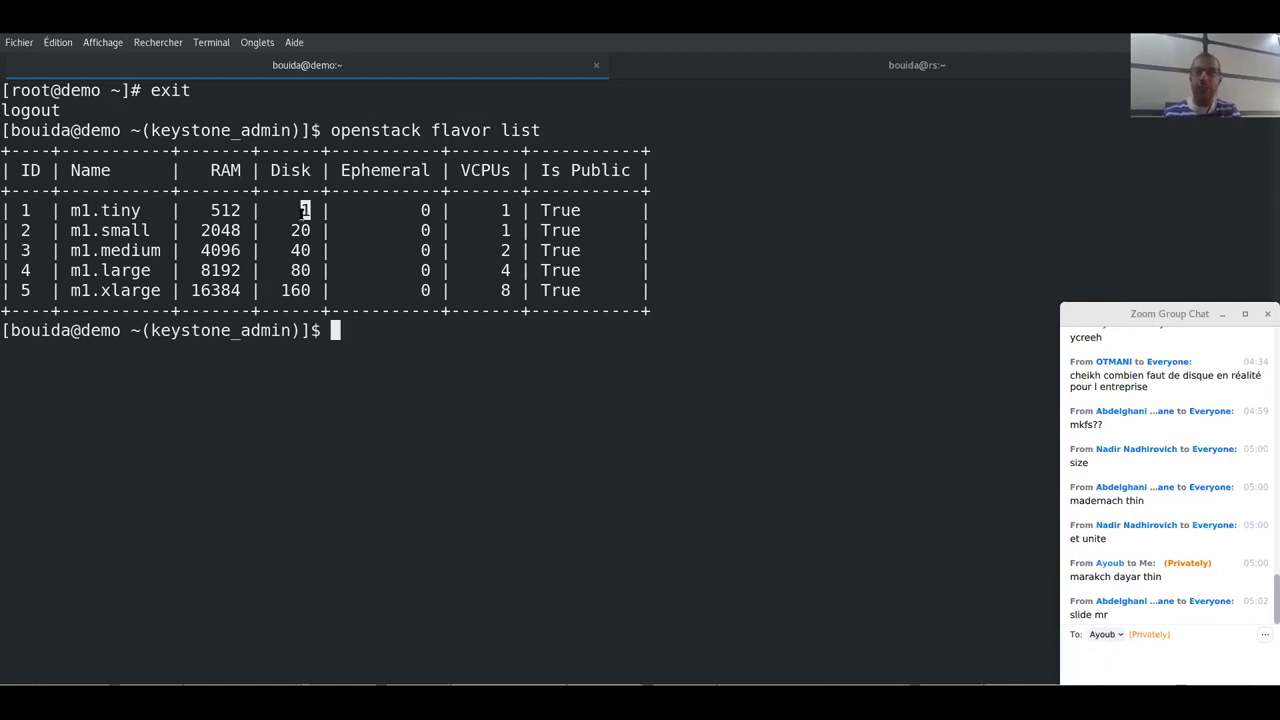
double_click(302, 210)
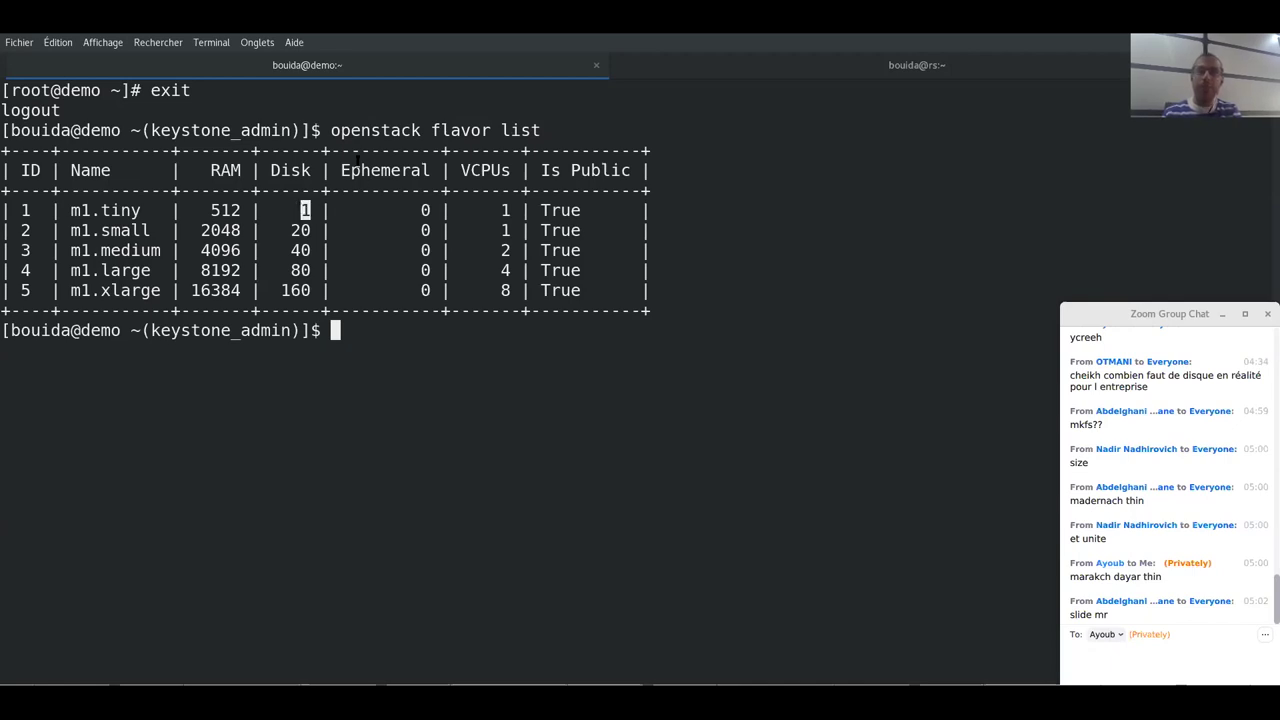
mouse_move(340, 168)
left_mouse_down()
mouse_move(433, 168)
mouse_move(341, 170)
left_mouse_up()
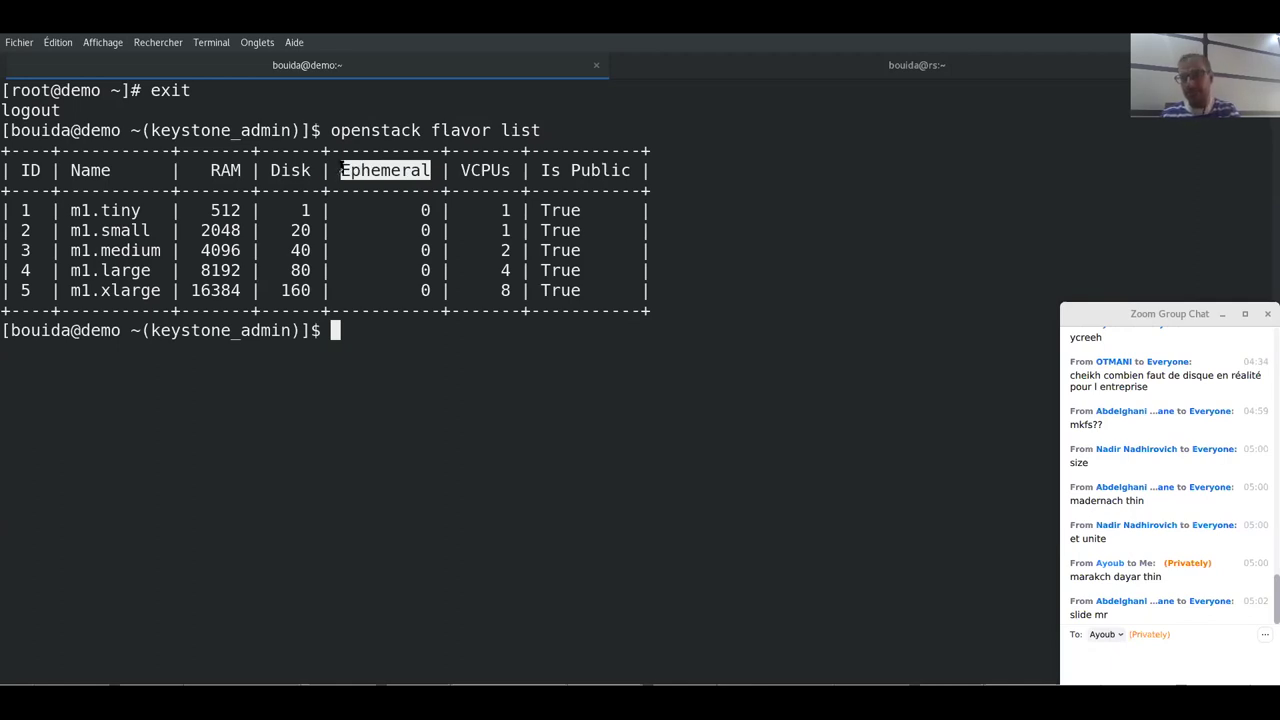
left_click(343, 168)
mouse_move(343, 168)
left_mouse_down()
mouse_move(440, 170)
mouse_move(343, 170)
left_mouse_up()
left_click(372, 172)
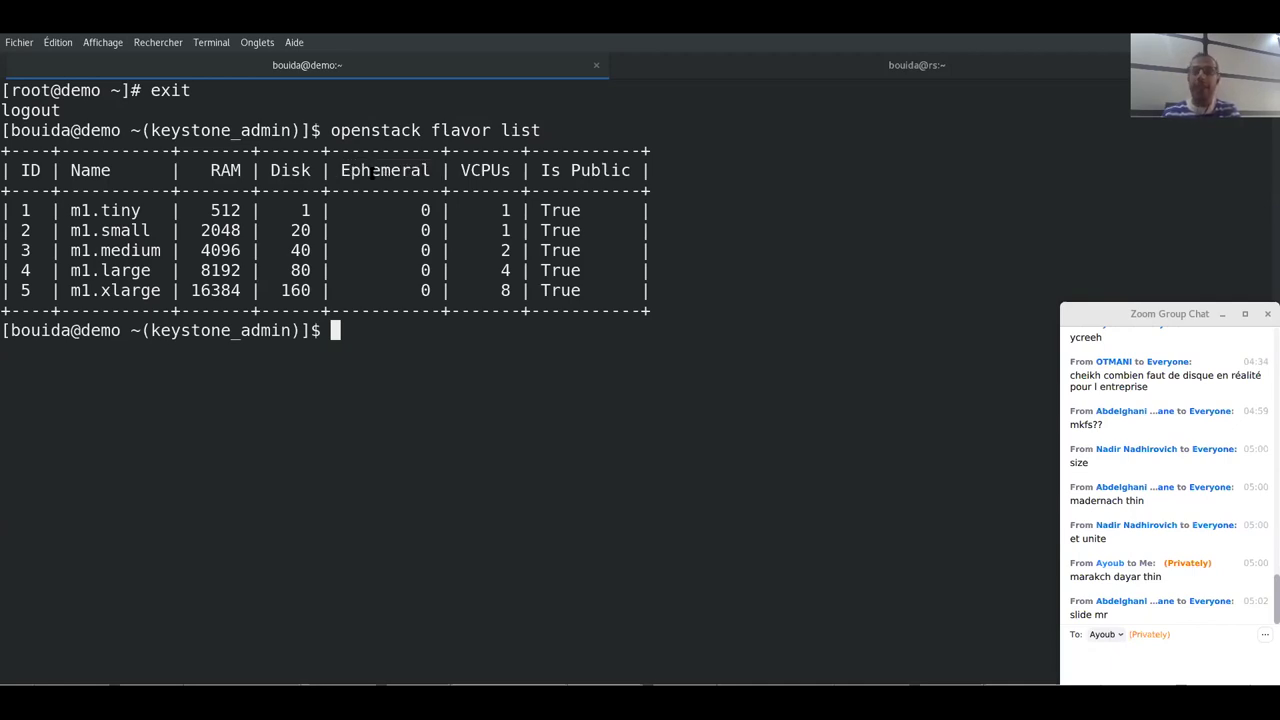
left_click_drag(430, 208, 421, 210)
left_click_drag(318, 210, 300, 211)
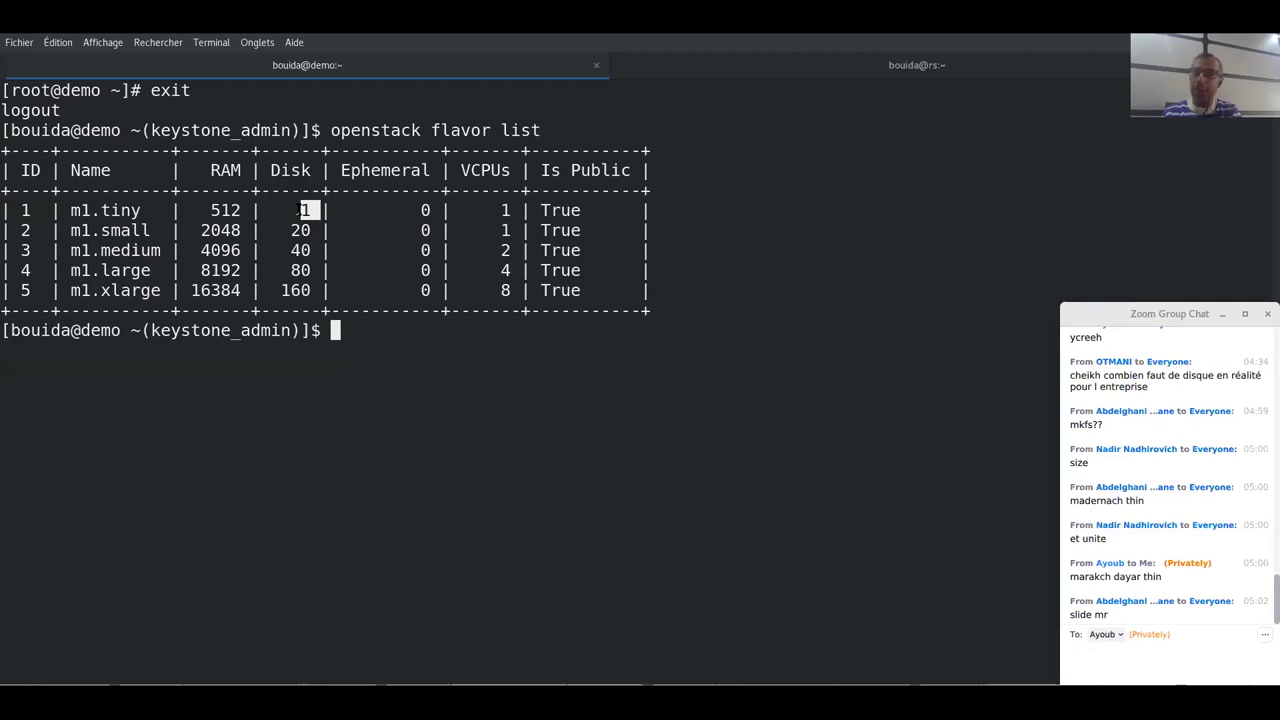
left_click_drag(304, 210, 293, 210)
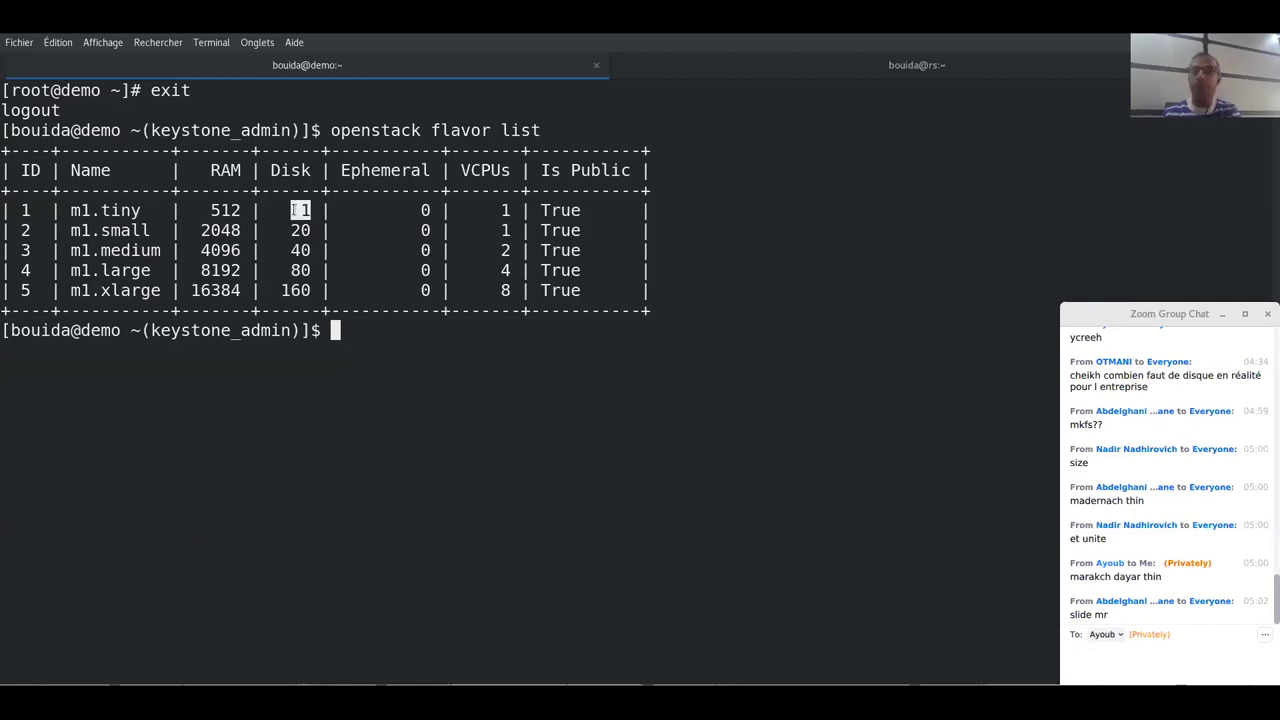
left_click(417, 199)
double_click(424, 210)
left_click_drag(321, 210, 284, 210)
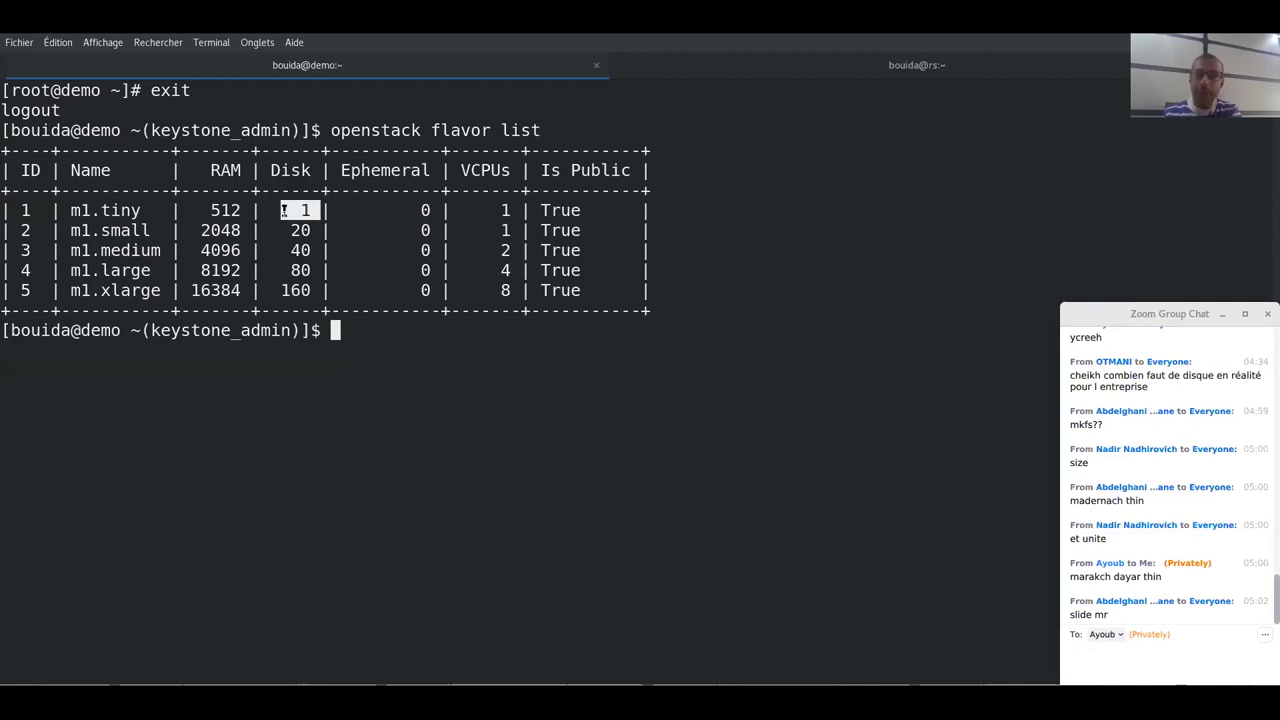
double_click(423, 208)
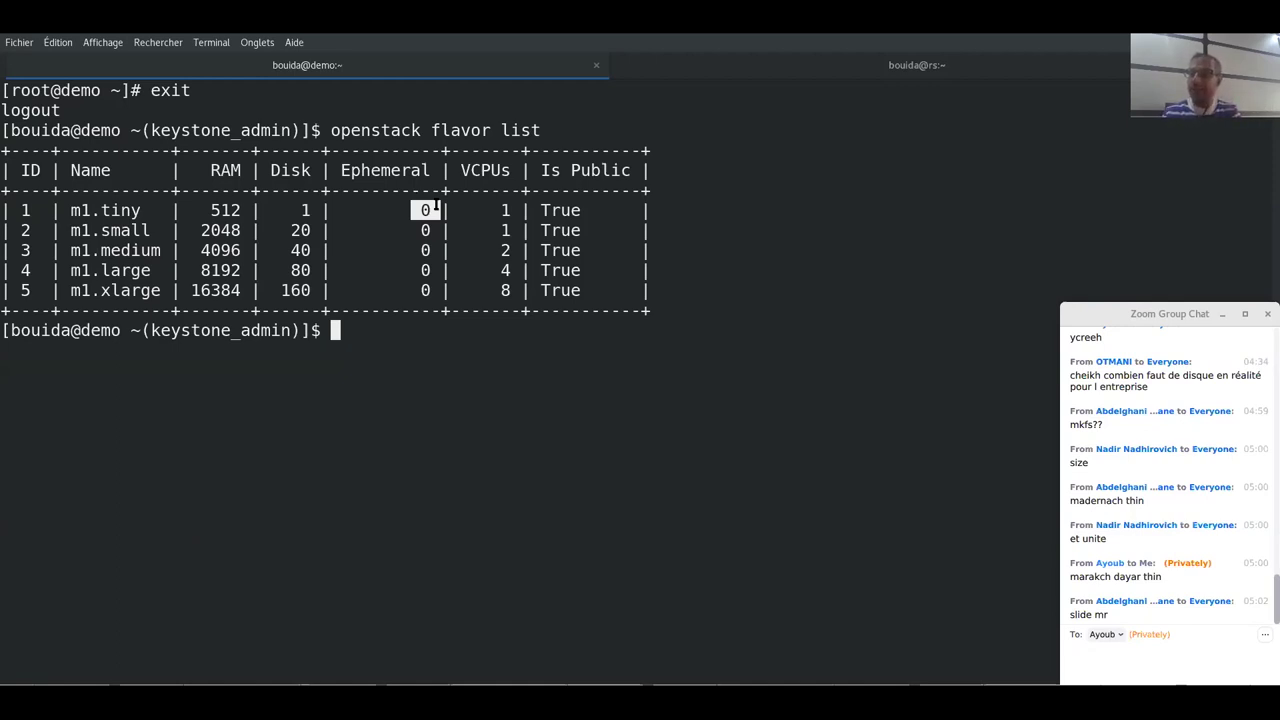
left_click_drag(341, 170, 432, 170)
left_click(430, 170)
double_click(361, 170)
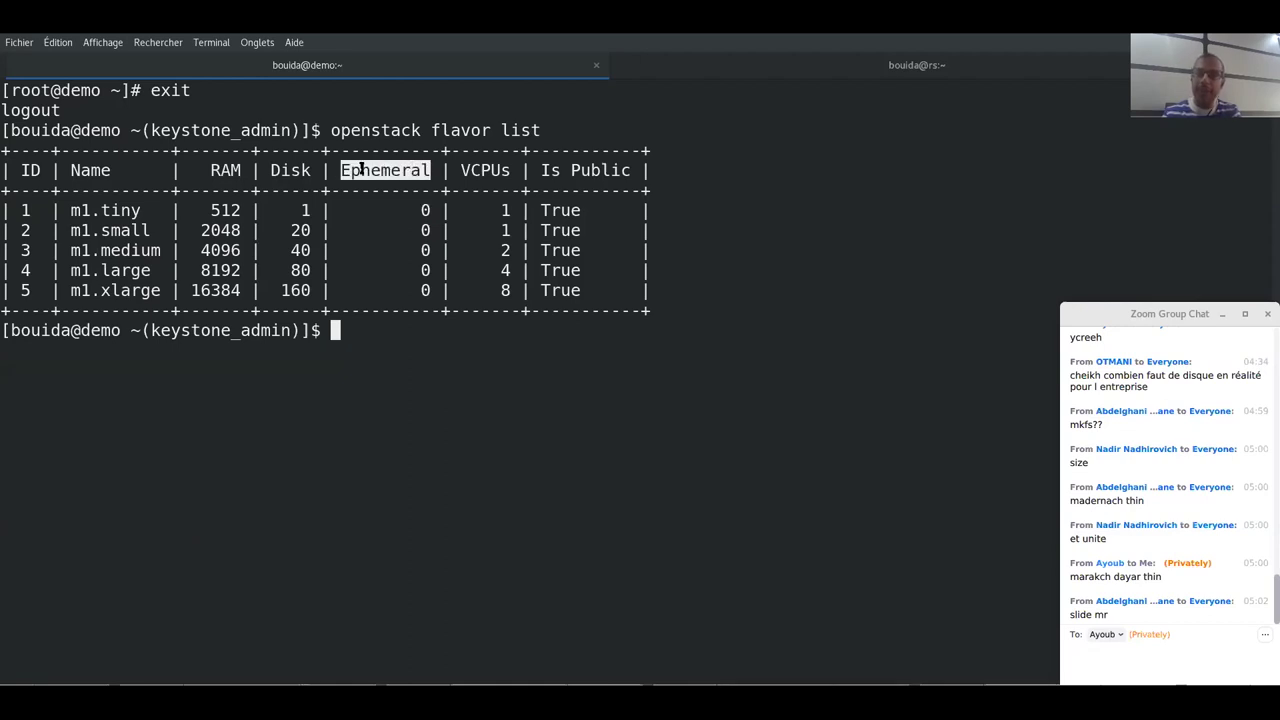
left_click(440, 150)
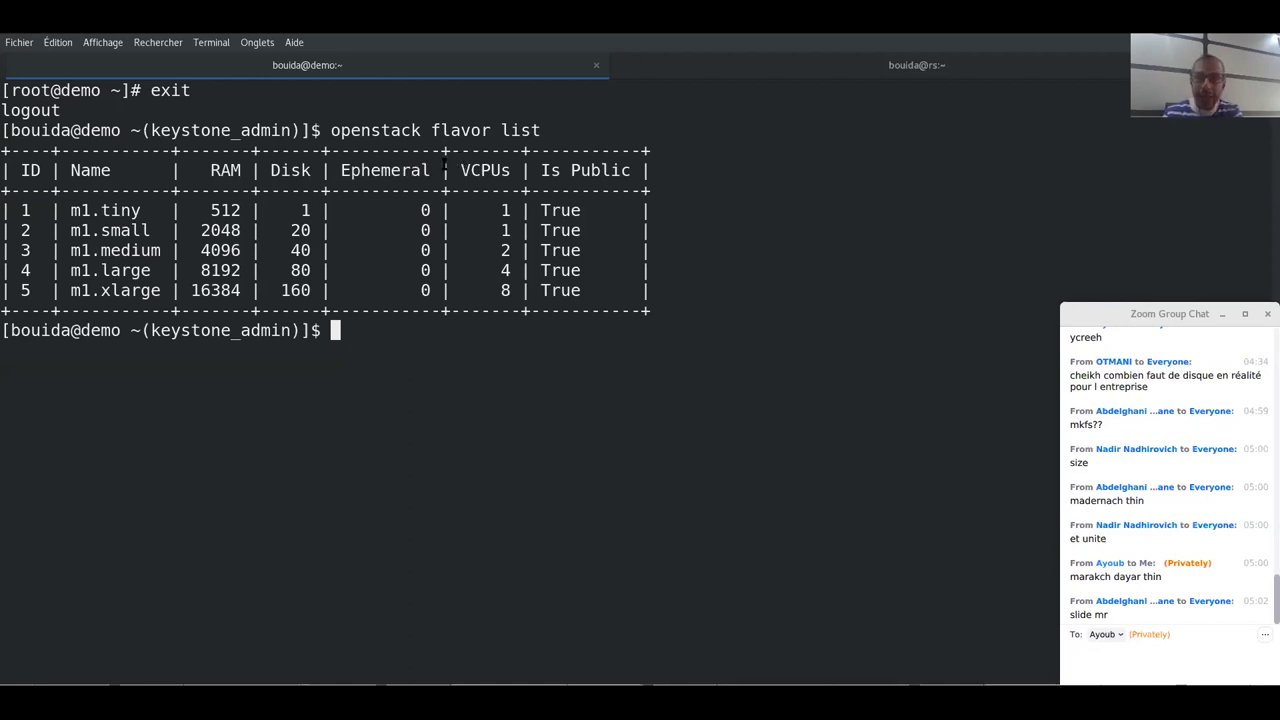
left_click_drag(440, 150, 461, 240)
left_click(450, 152)
left_click_drag(452, 150, 461, 250)
left_click(451, 181)
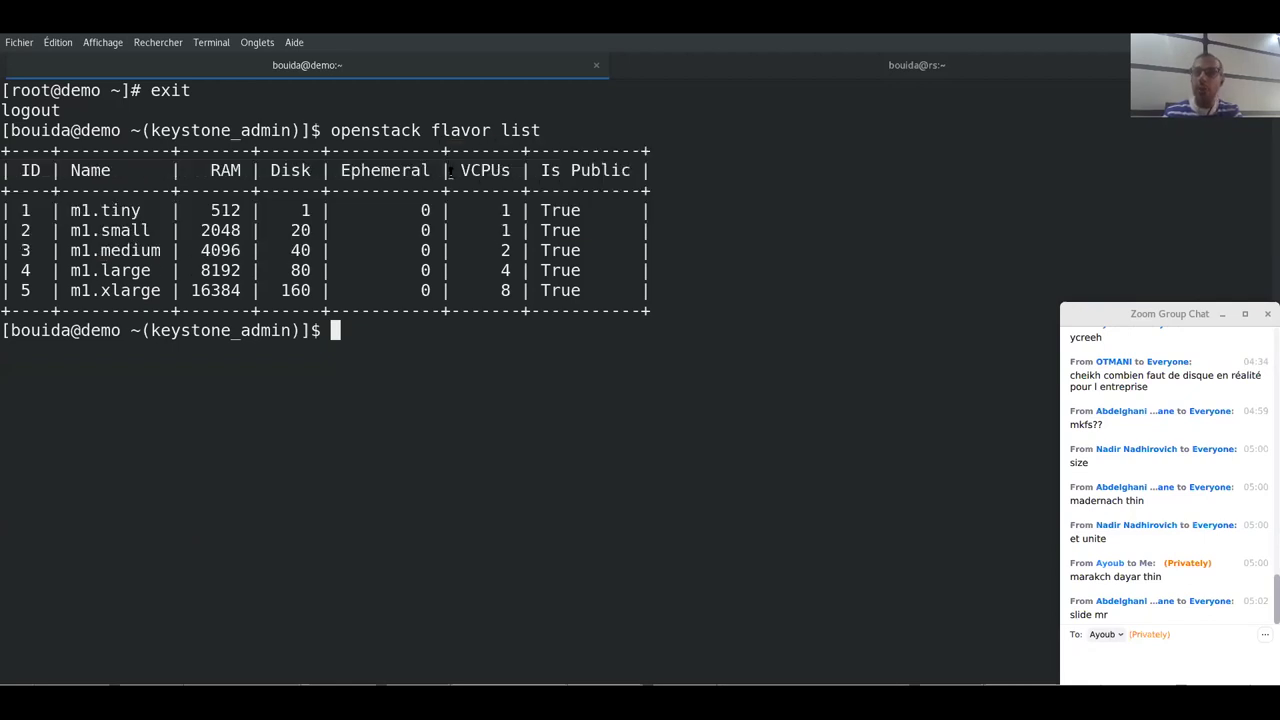
left_click_drag(450, 172, 480, 293)
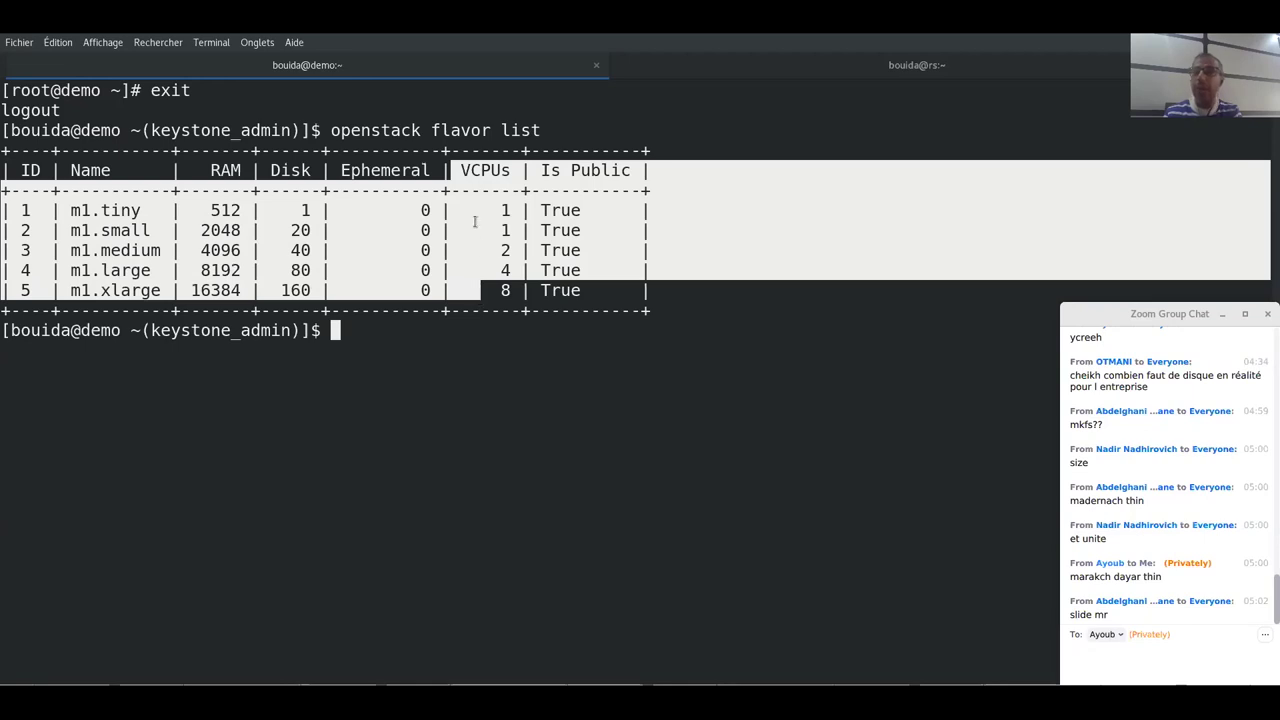
left_click(474, 220)
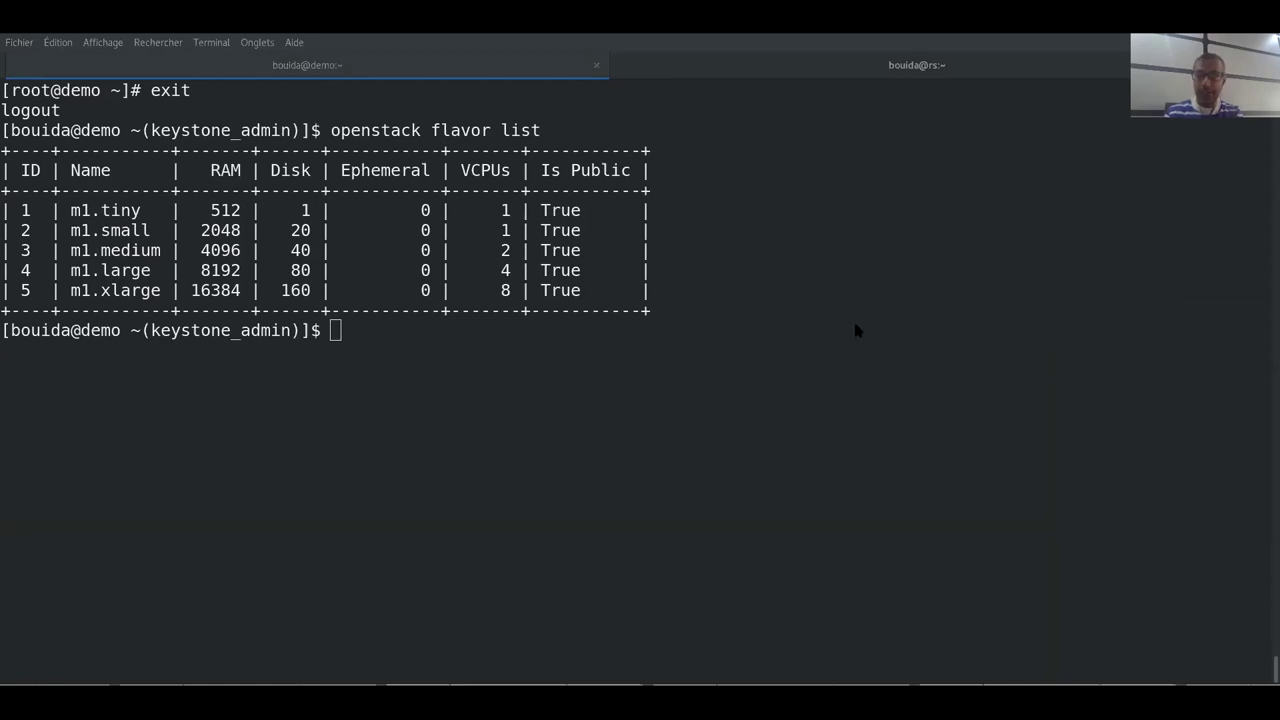
key("alt+Tab")
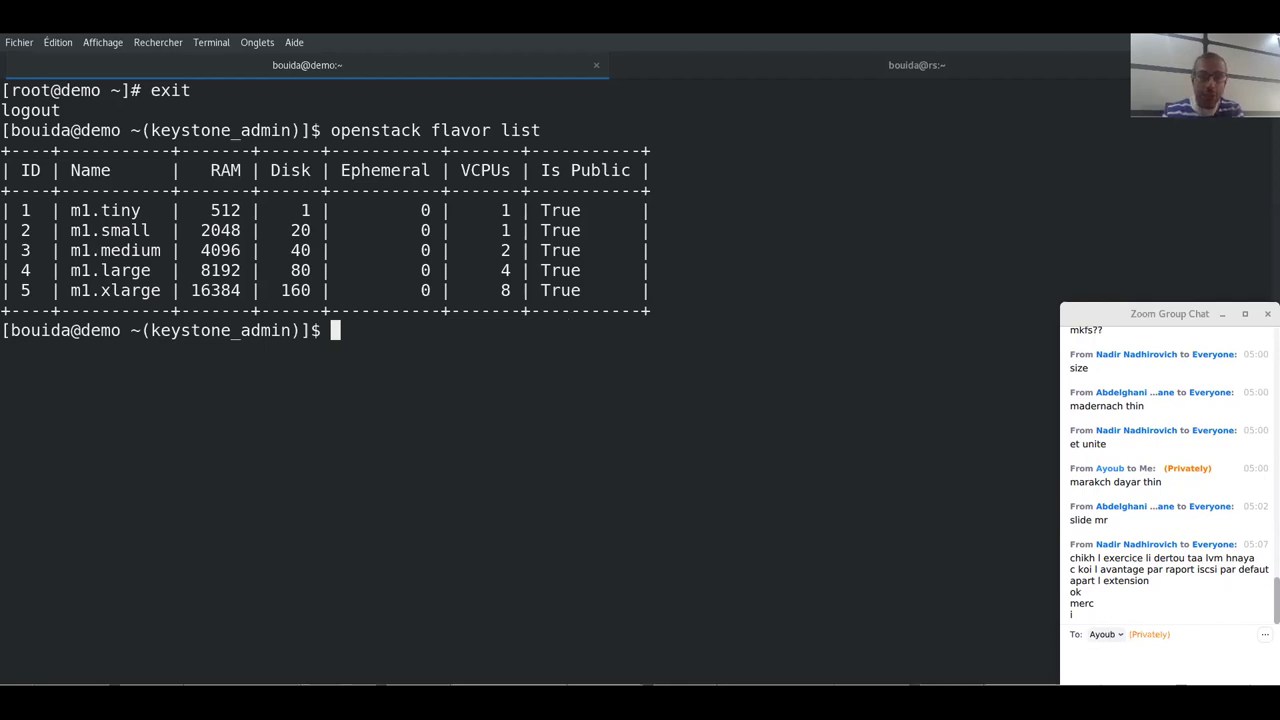
key("alt+h")
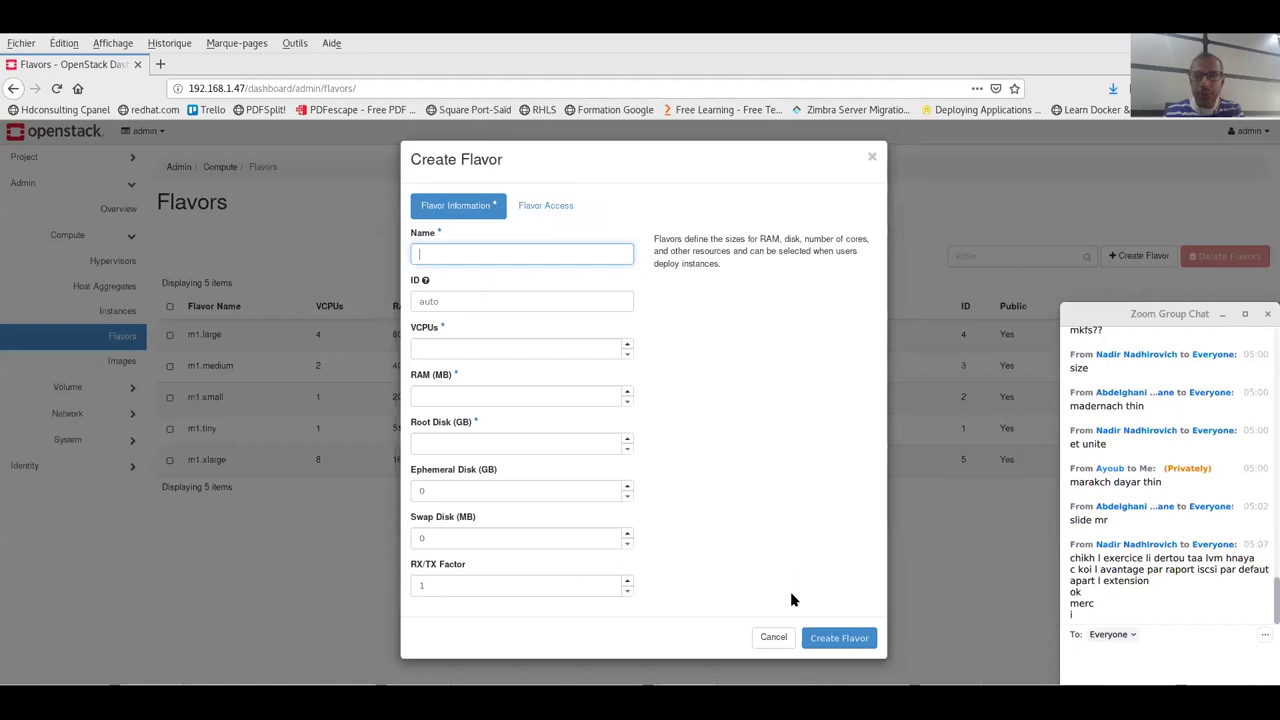
- Cancel the half-filled flavor form, uncover the full Flavors table, and reopen Create Flavor
left_click(760, 642)
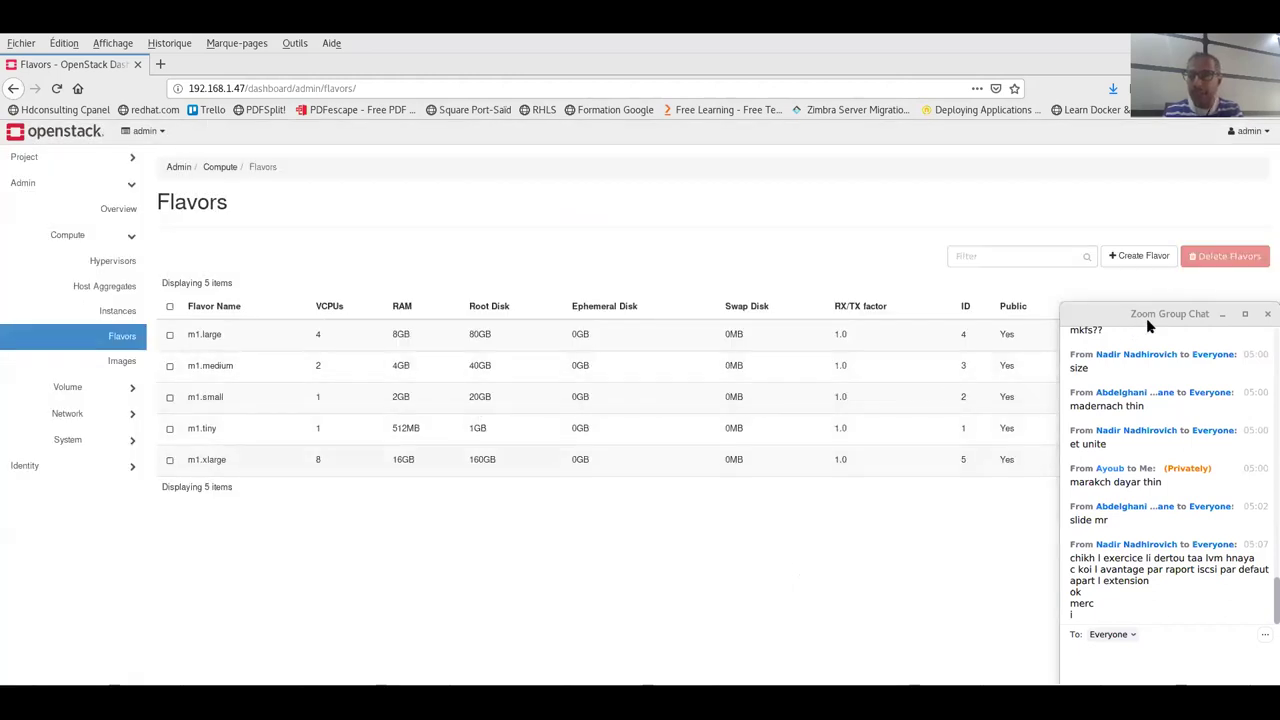
left_click(1267, 317)
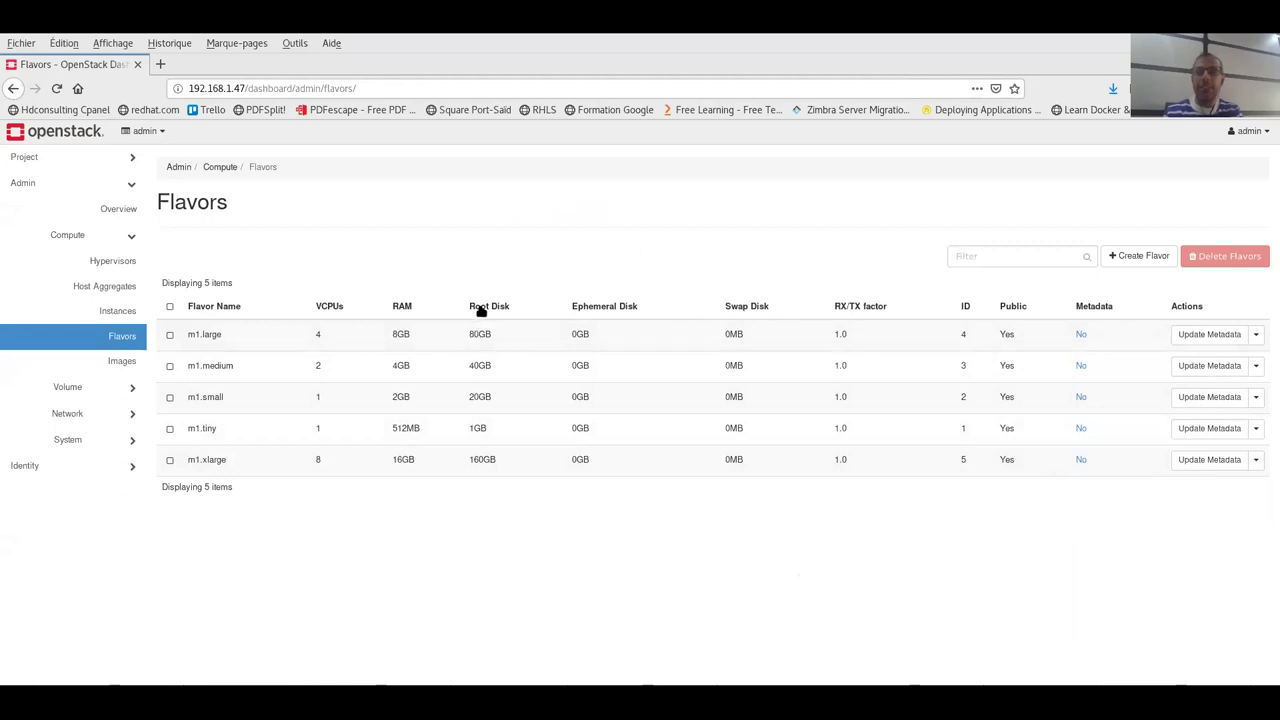
double_click(478, 431)
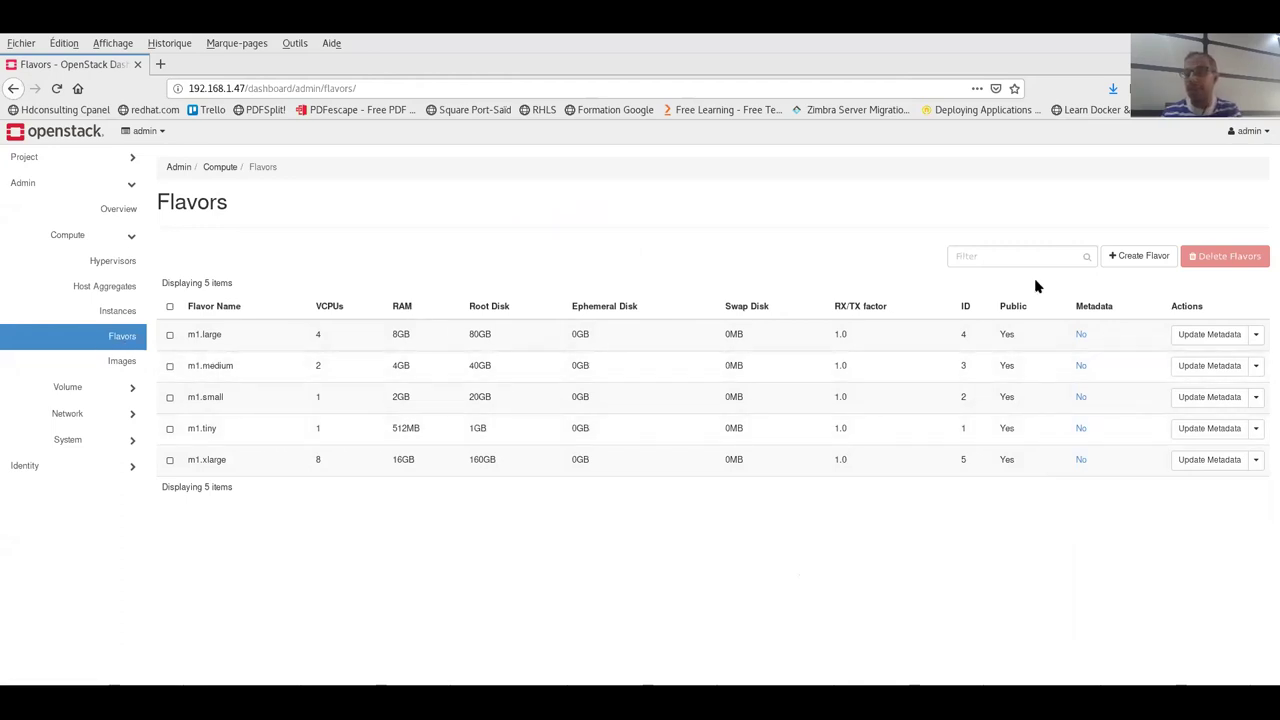
left_click(1130, 256)
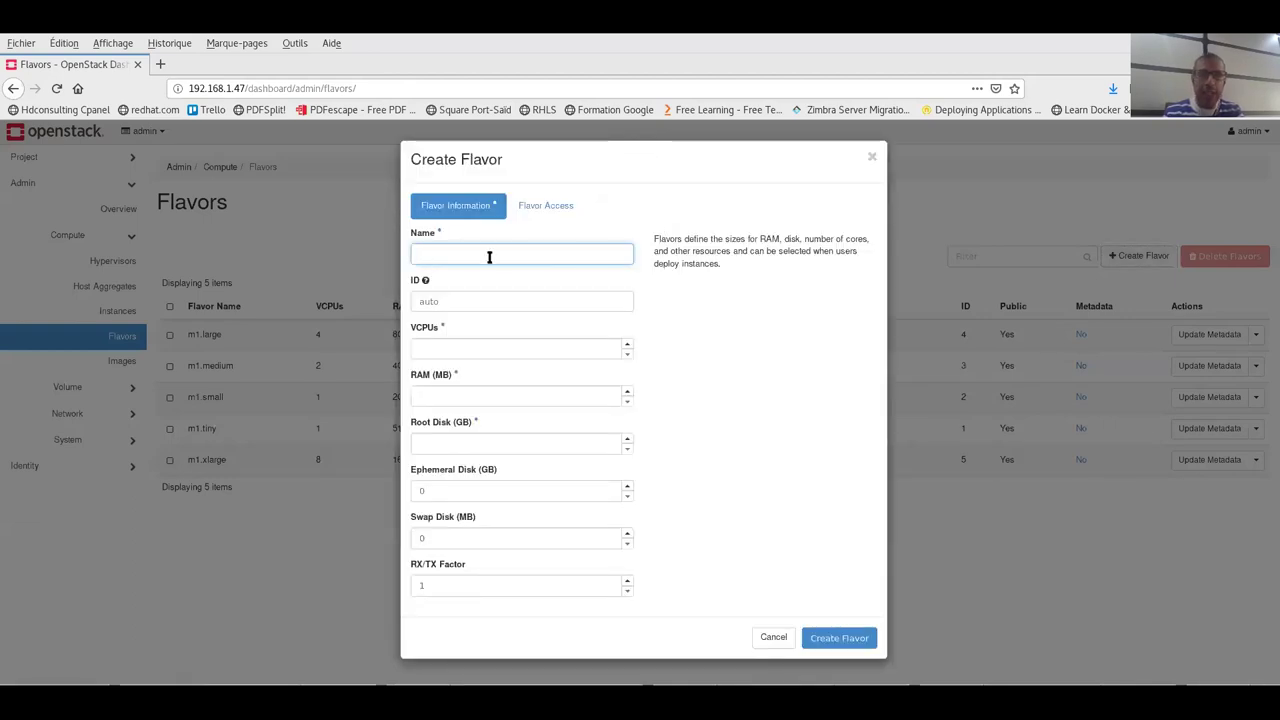
- Fill in flavor myflavor with 1 VCPU, 512 MB RAM and a 2 GB root disk
type("myflavor")
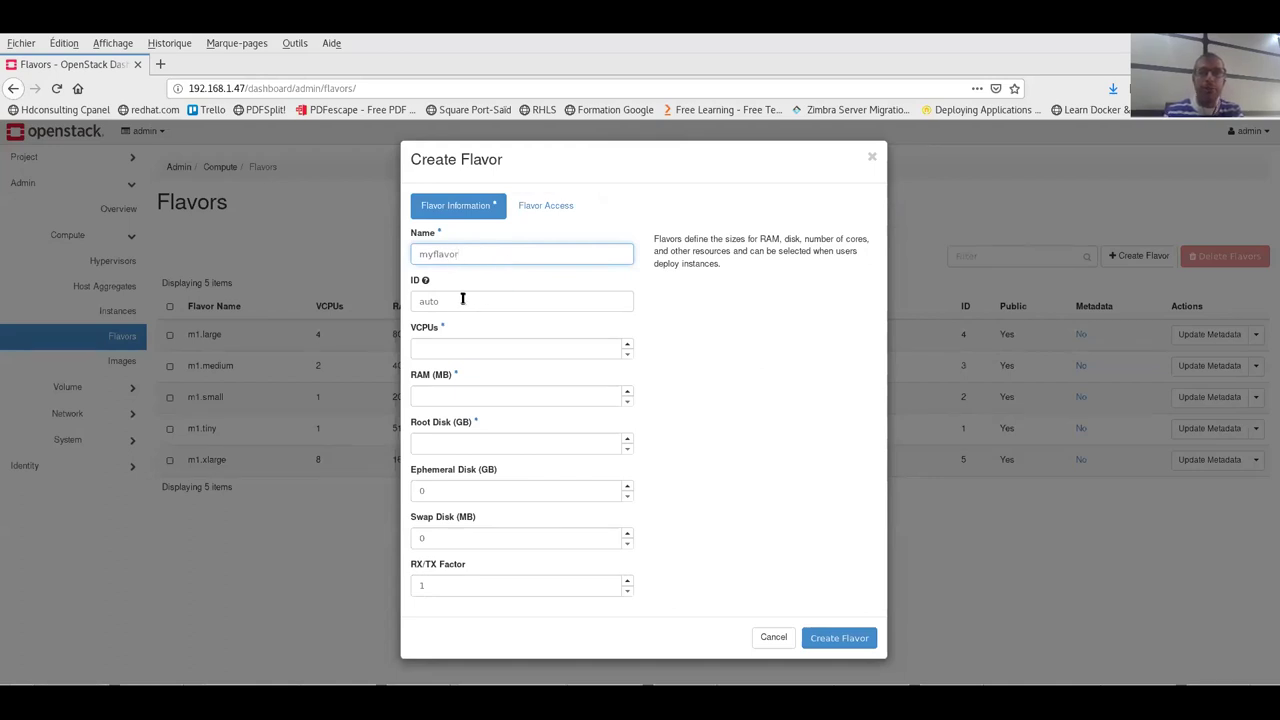
left_click(626, 344)
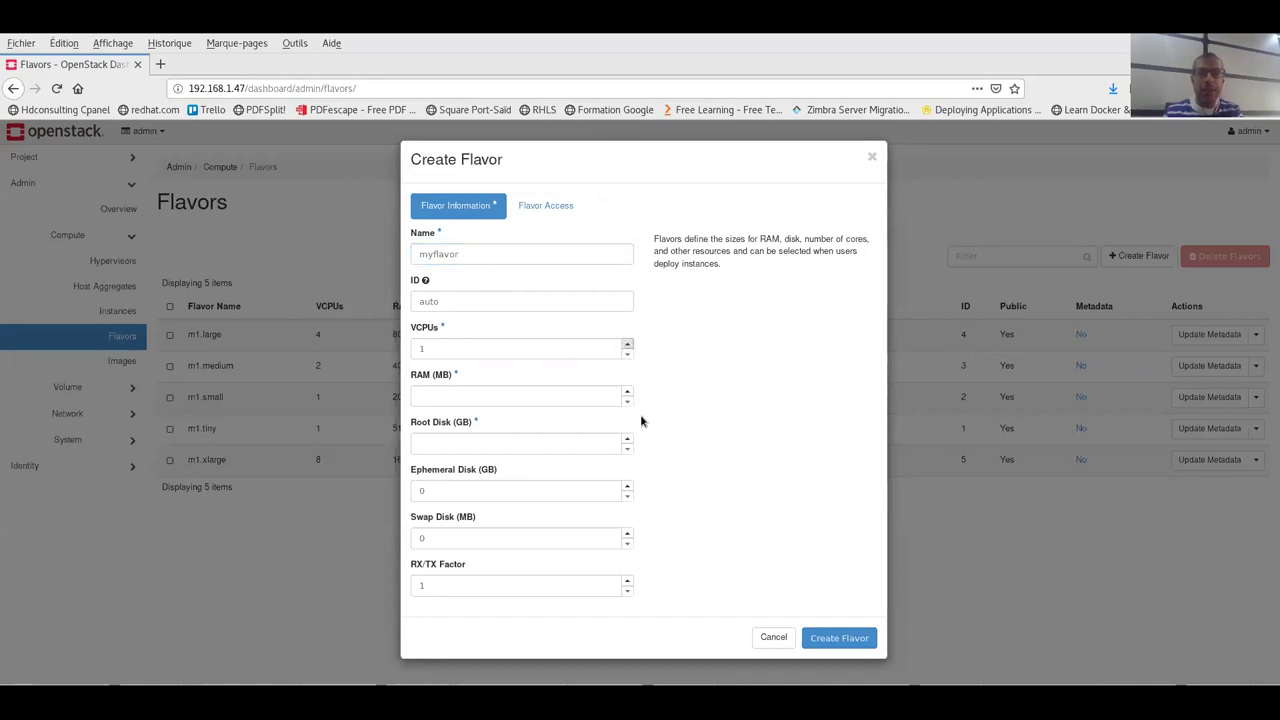
left_click(528, 396)
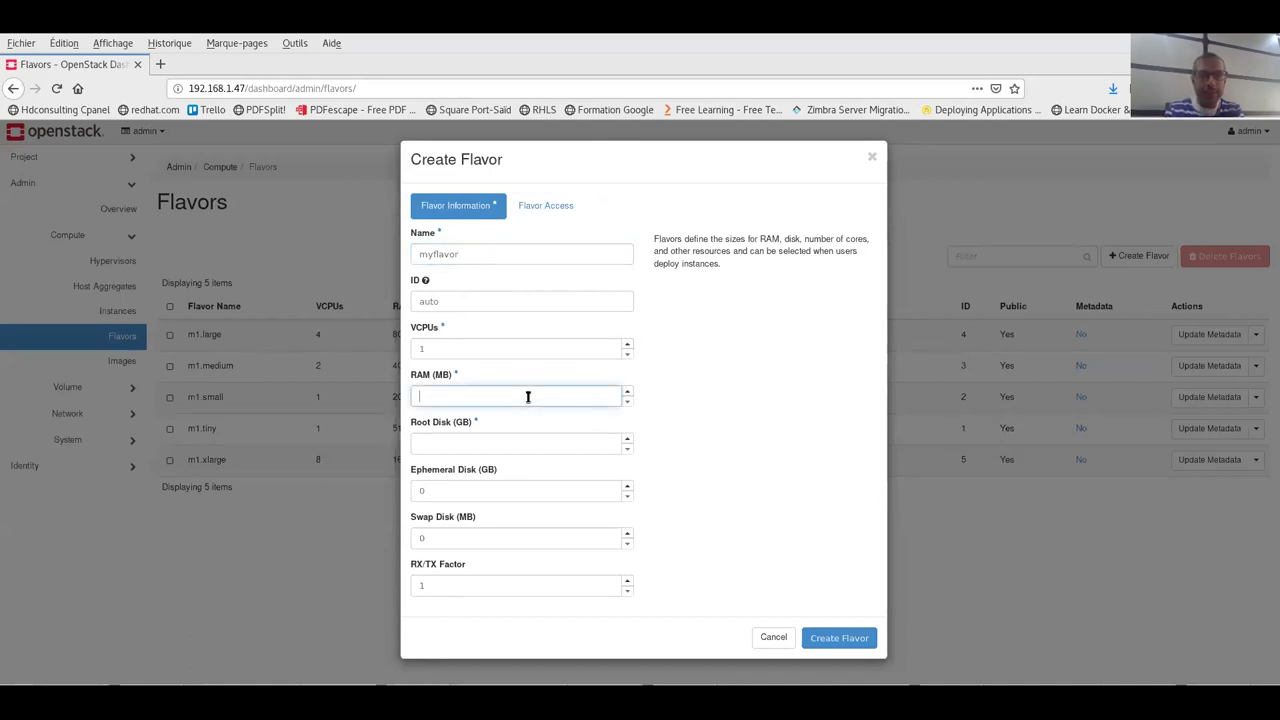
type("512")
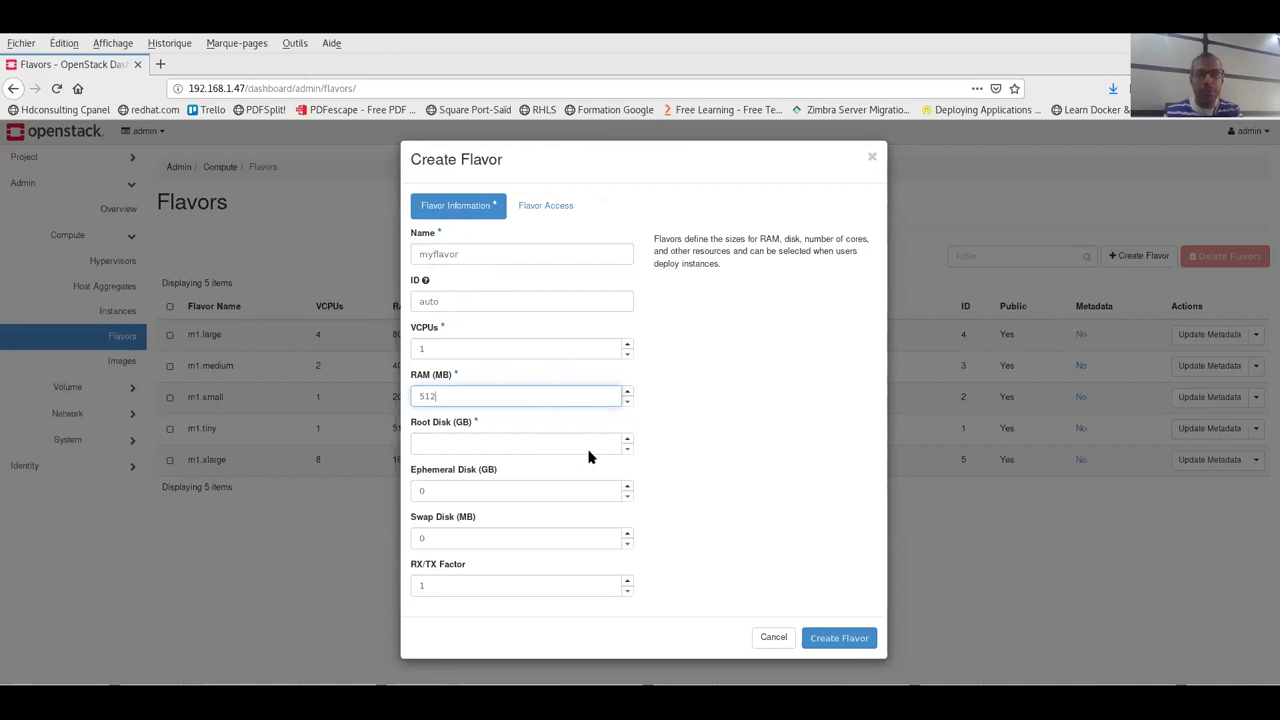
left_click(626, 440)
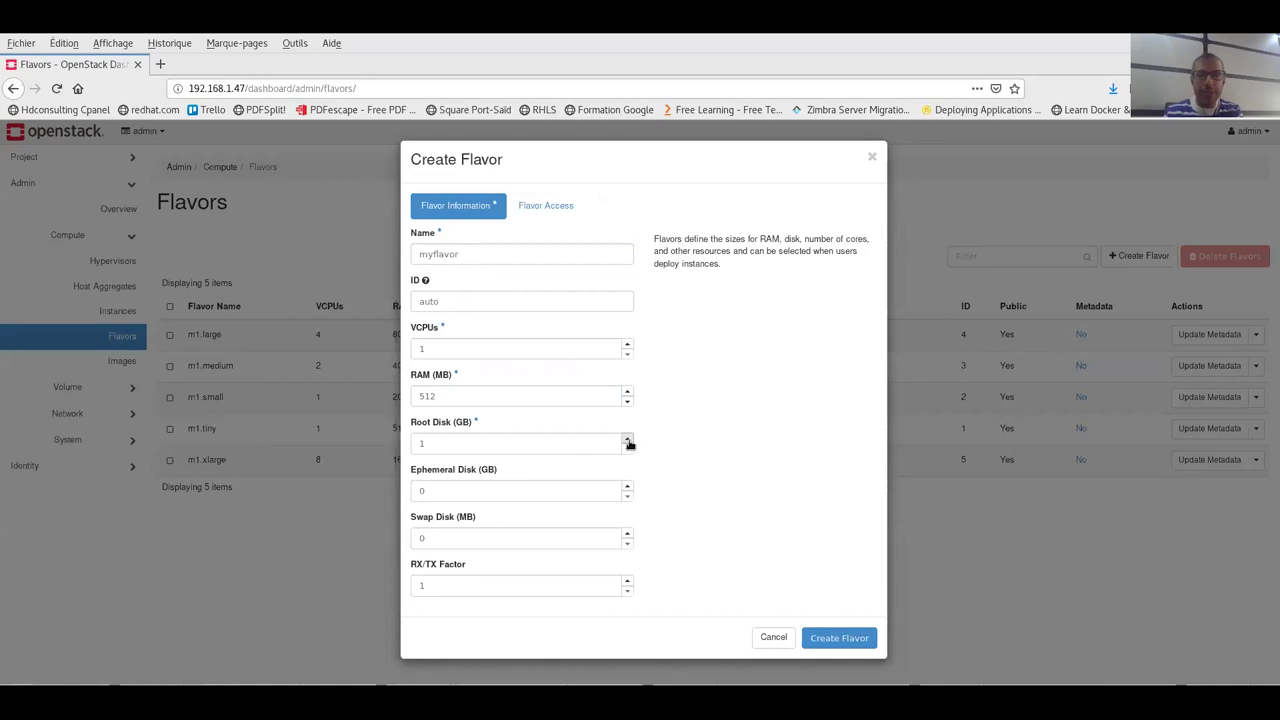
left_click(627, 439)
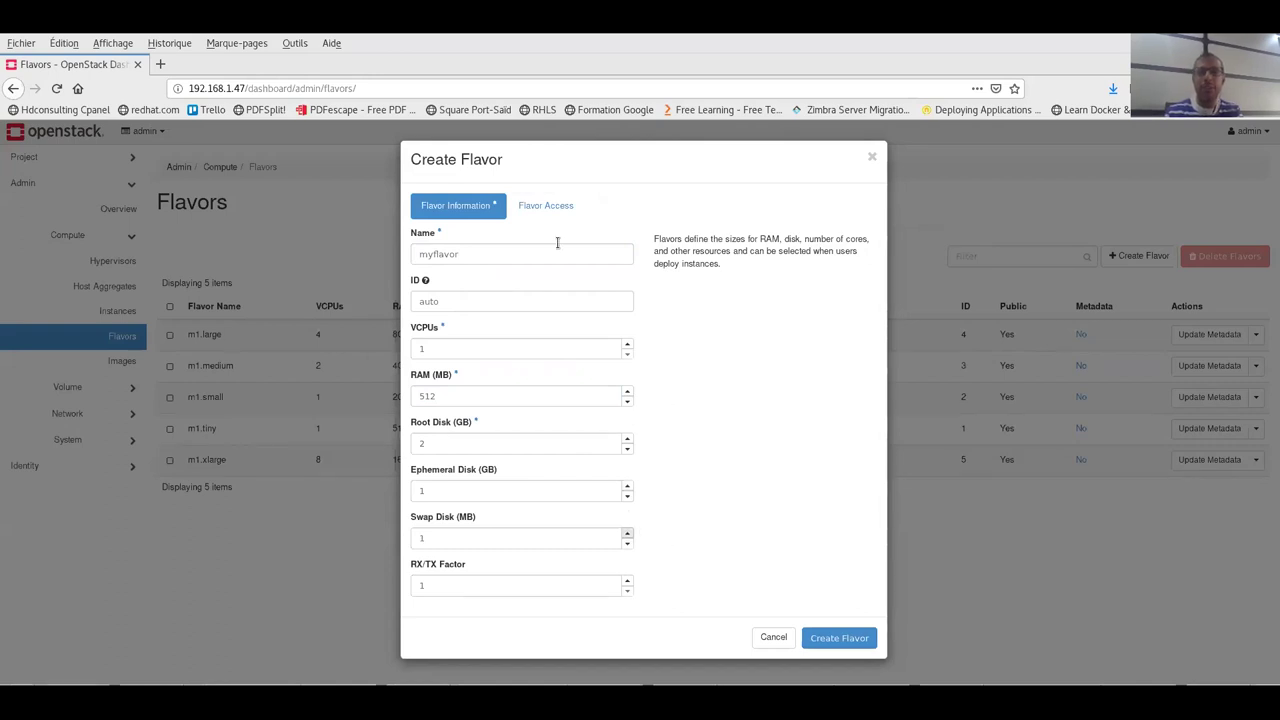
left_click(546, 205)
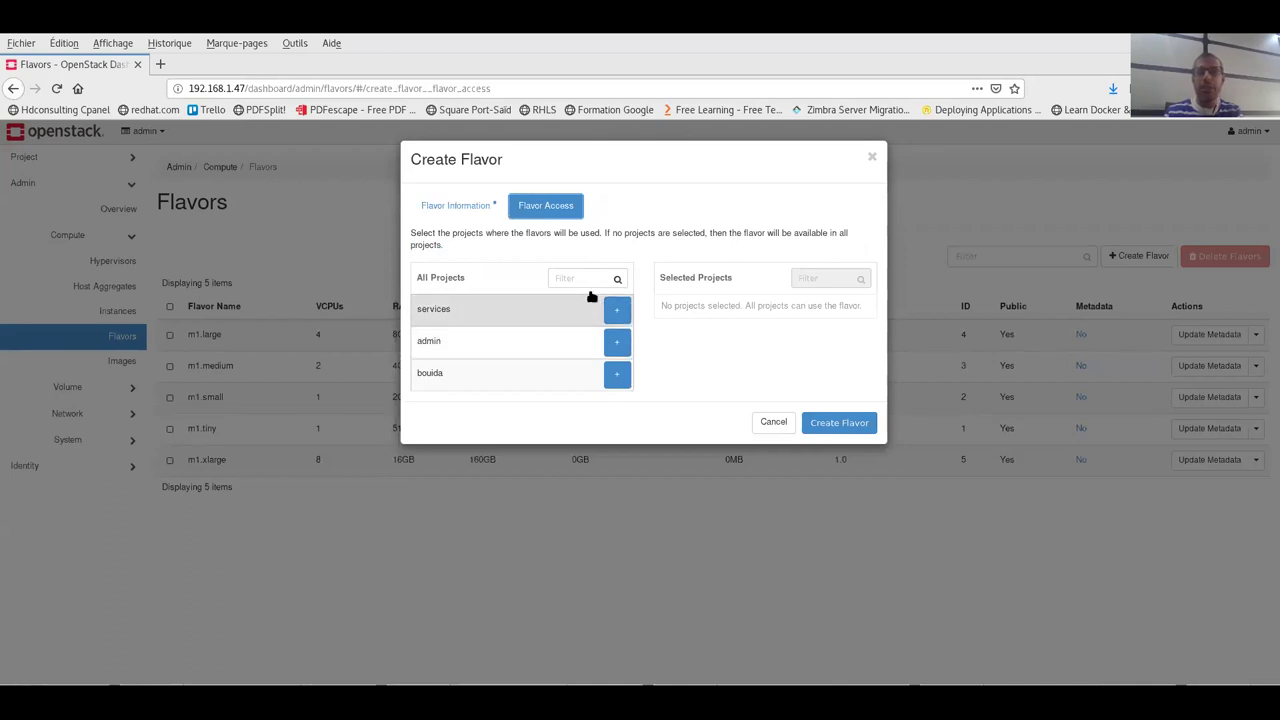
- Grant a single project access, create myflavor, then select its row in the Flavors list
left_click(617, 373)
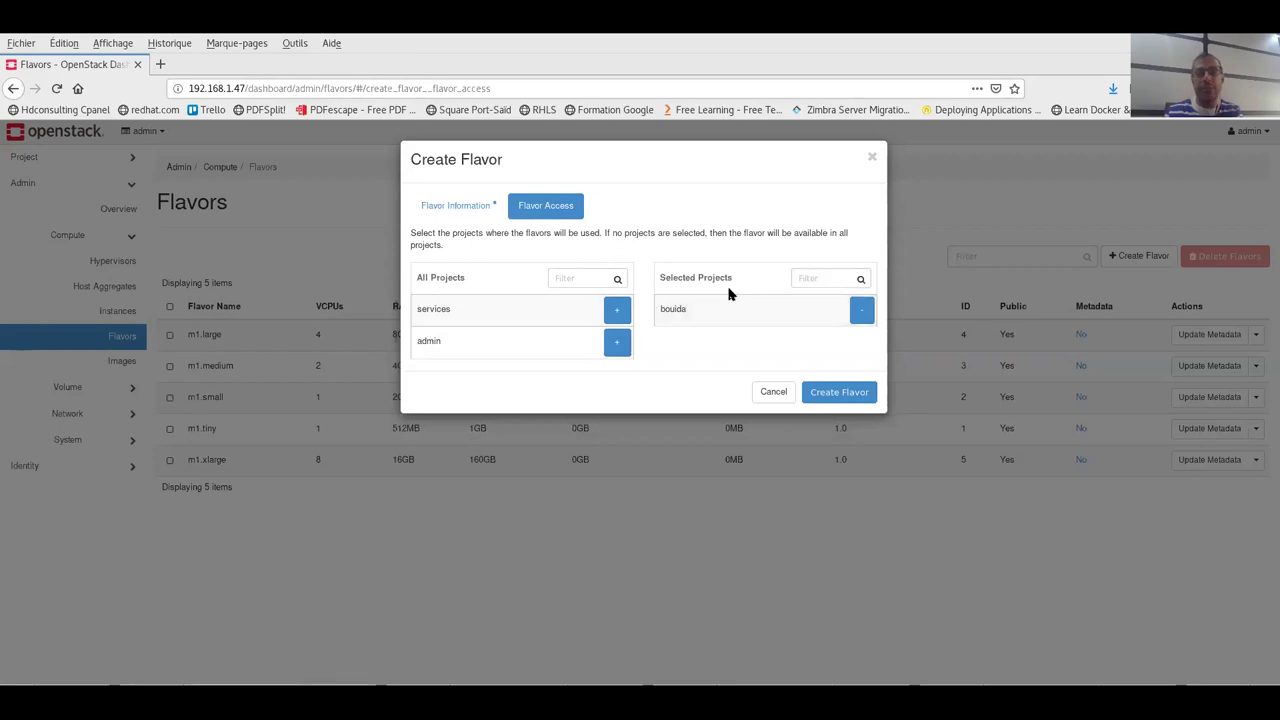
left_click(835, 393)
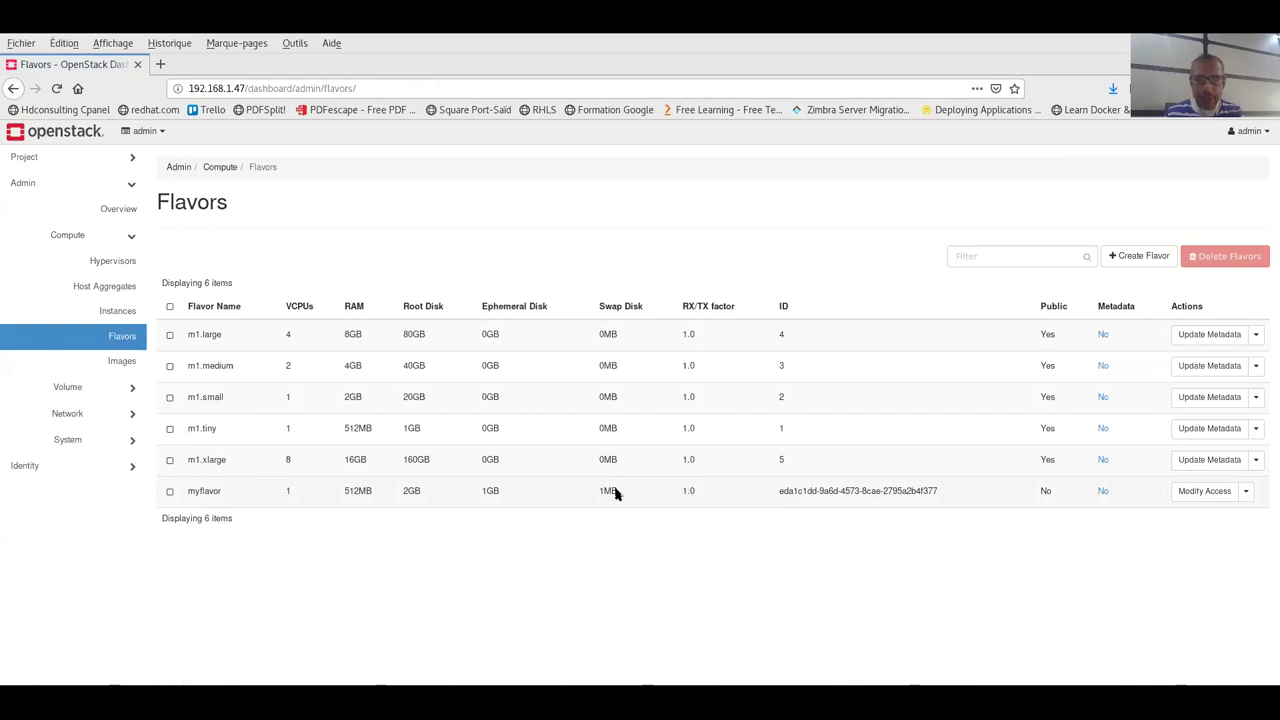
left_click_drag(609, 490, 594, 496)
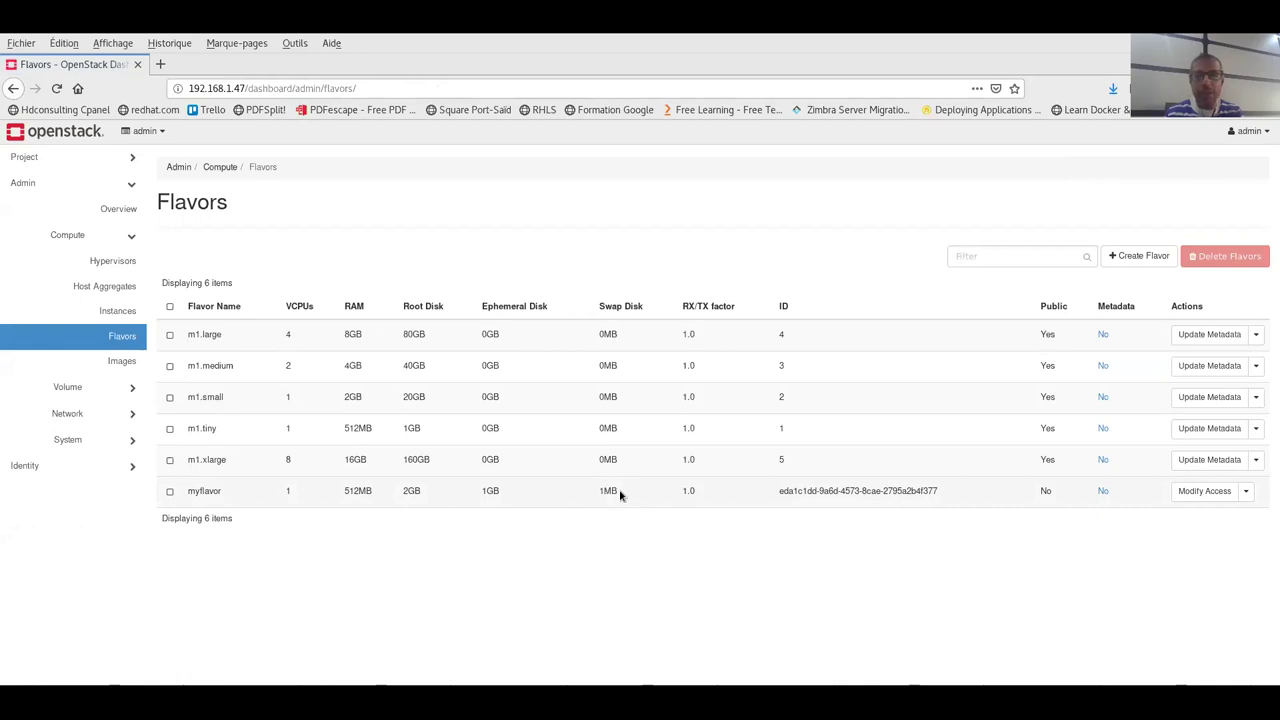
left_click(168, 493)
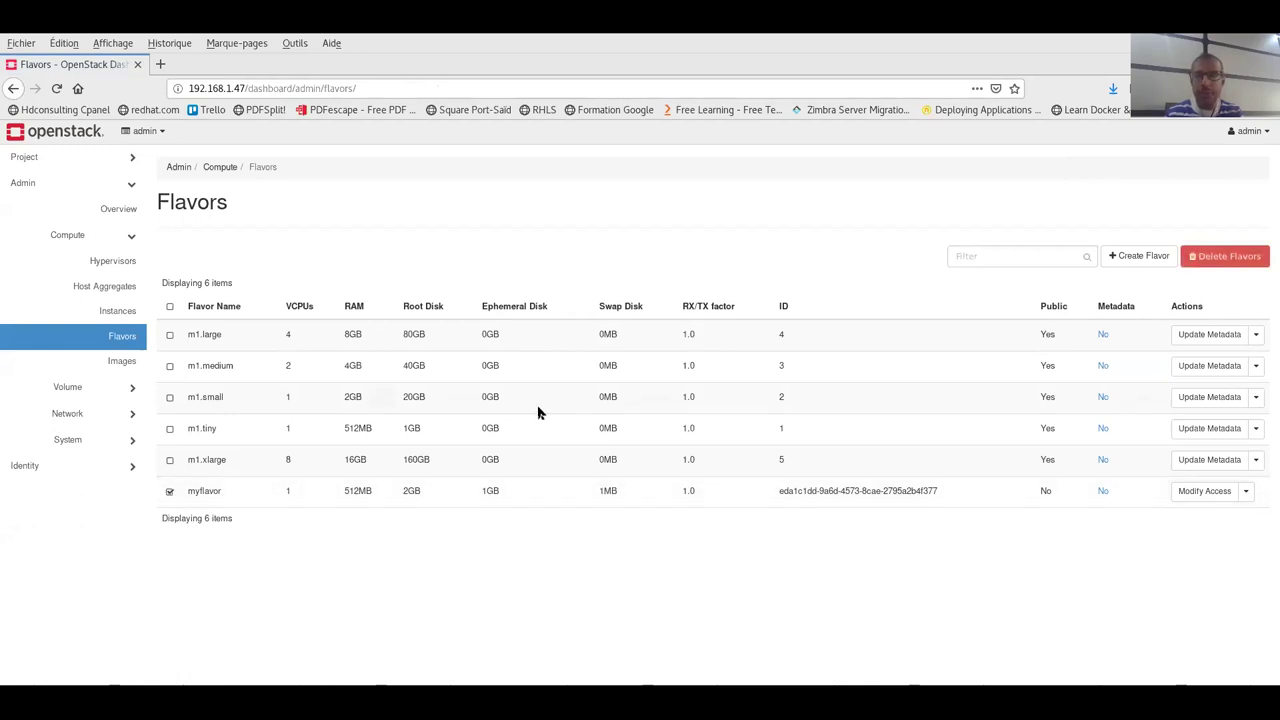
left_click(1248, 491)
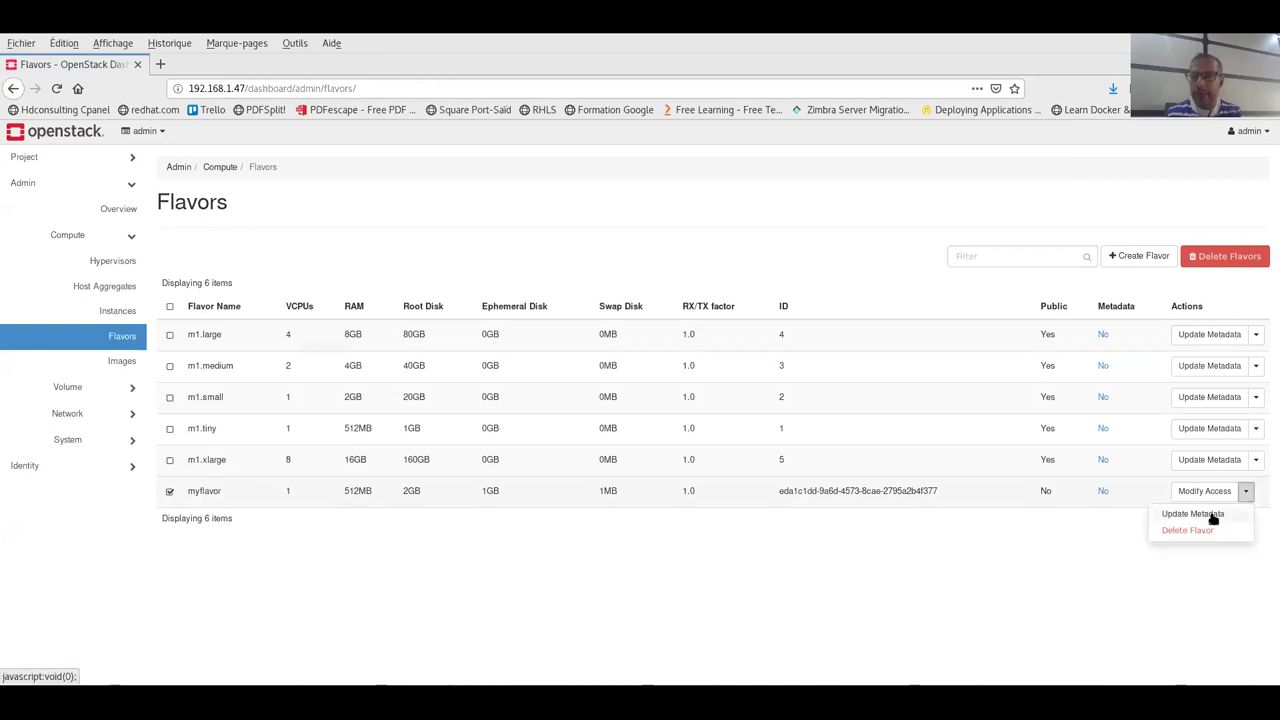
left_click(1020, 443)
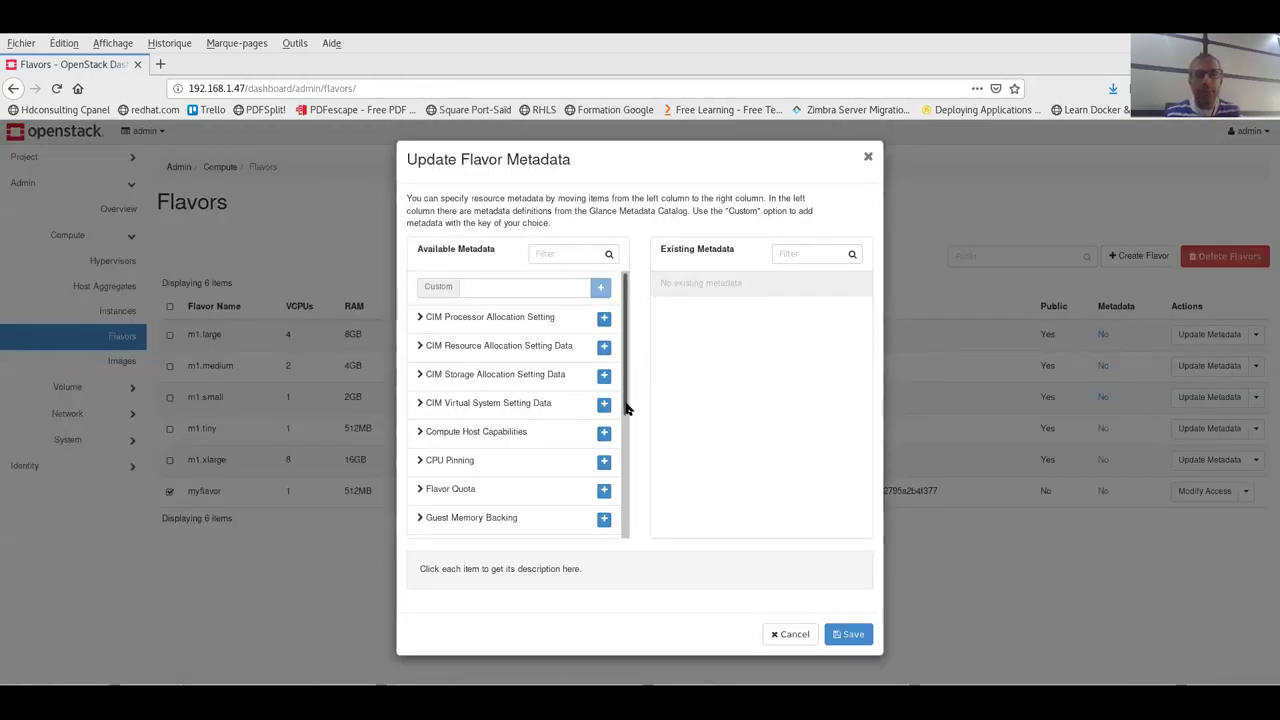
left_click_drag(625, 407, 648, 556)
left_click(790, 634)
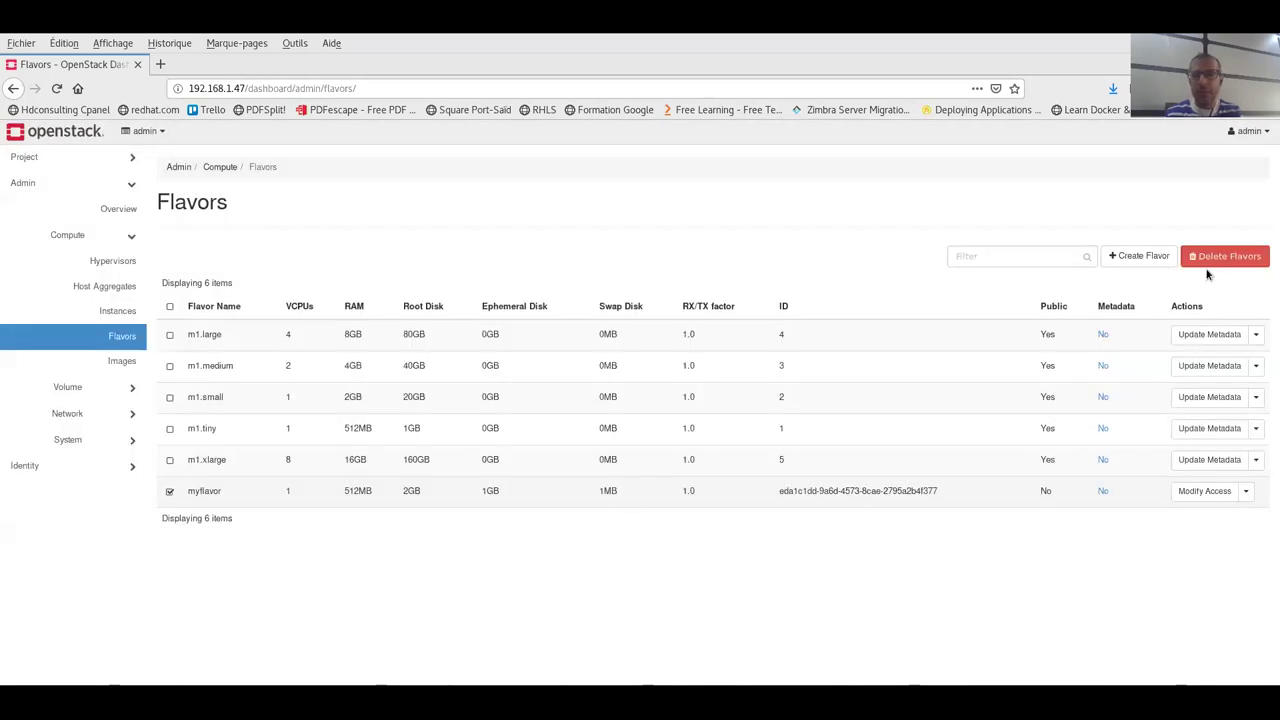
- Delete the checked myflavor flavor and confirm the deletion
left_click(1218, 258)
left_click(837, 237)
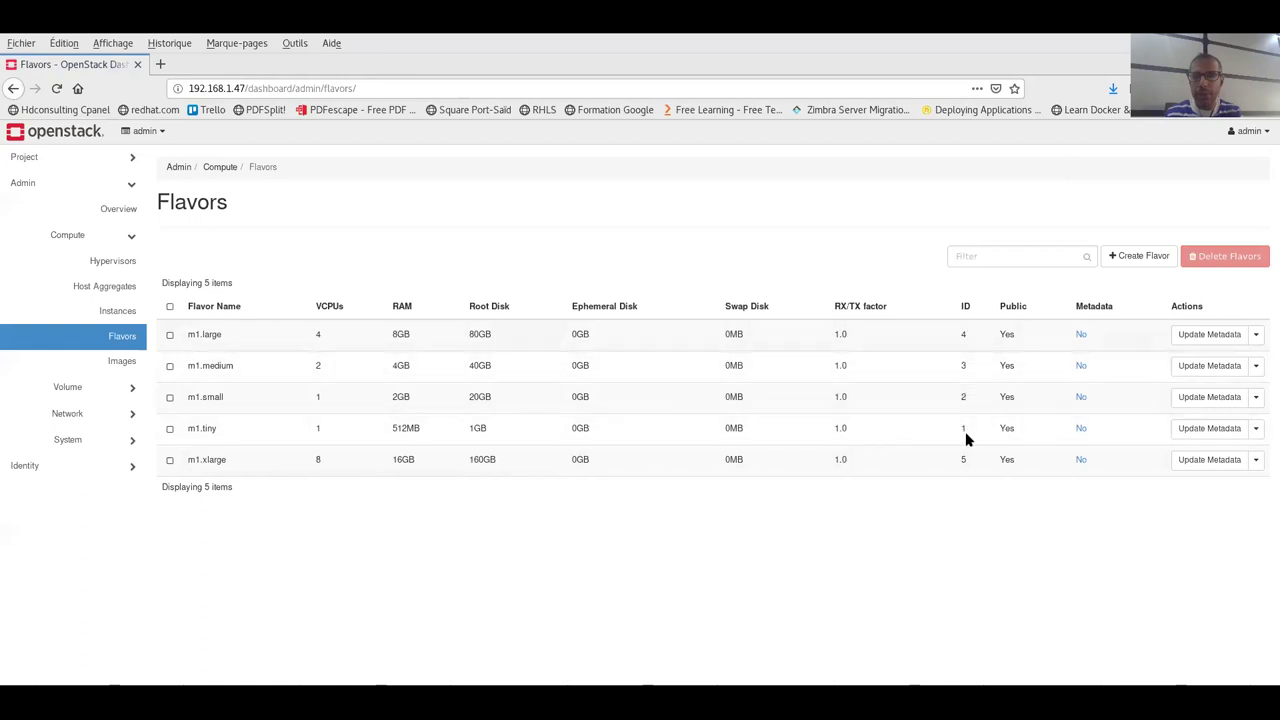
- Start a new flavor named myflavor with ID 6 and 1 VCPU
left_click(1138, 256)
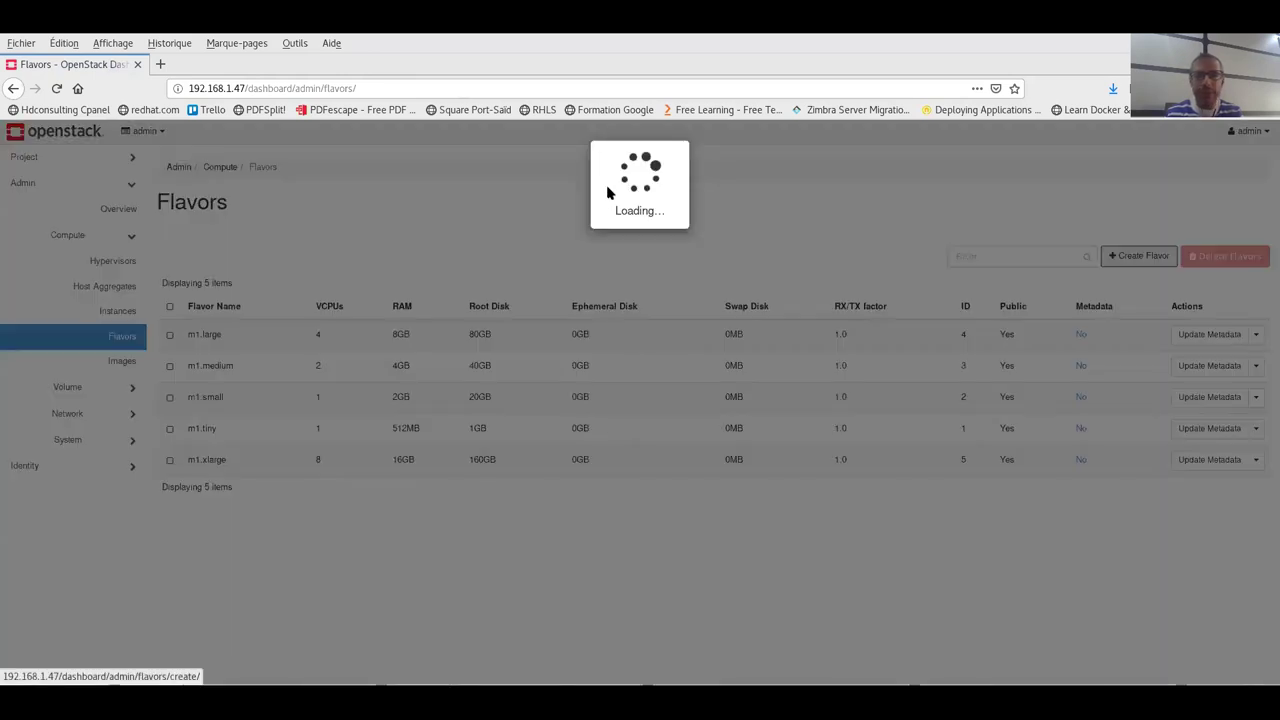
type("my")
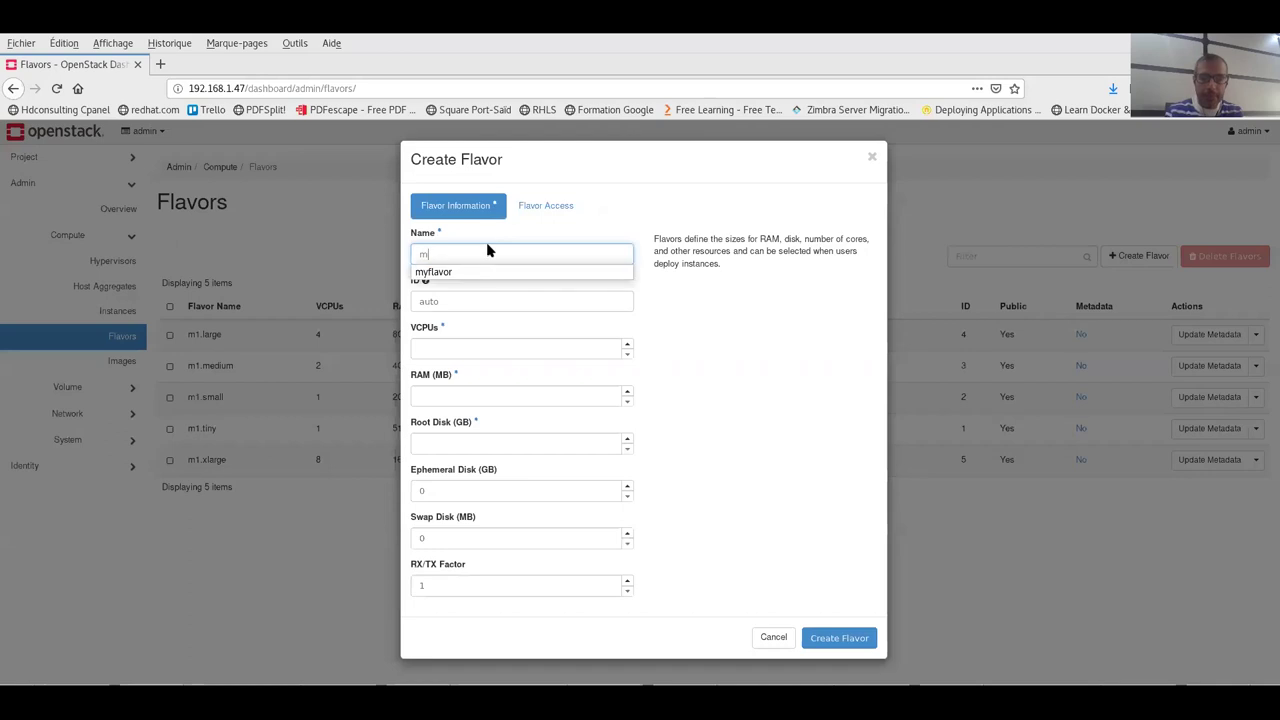
left_click(471, 273)
left_click(466, 302)
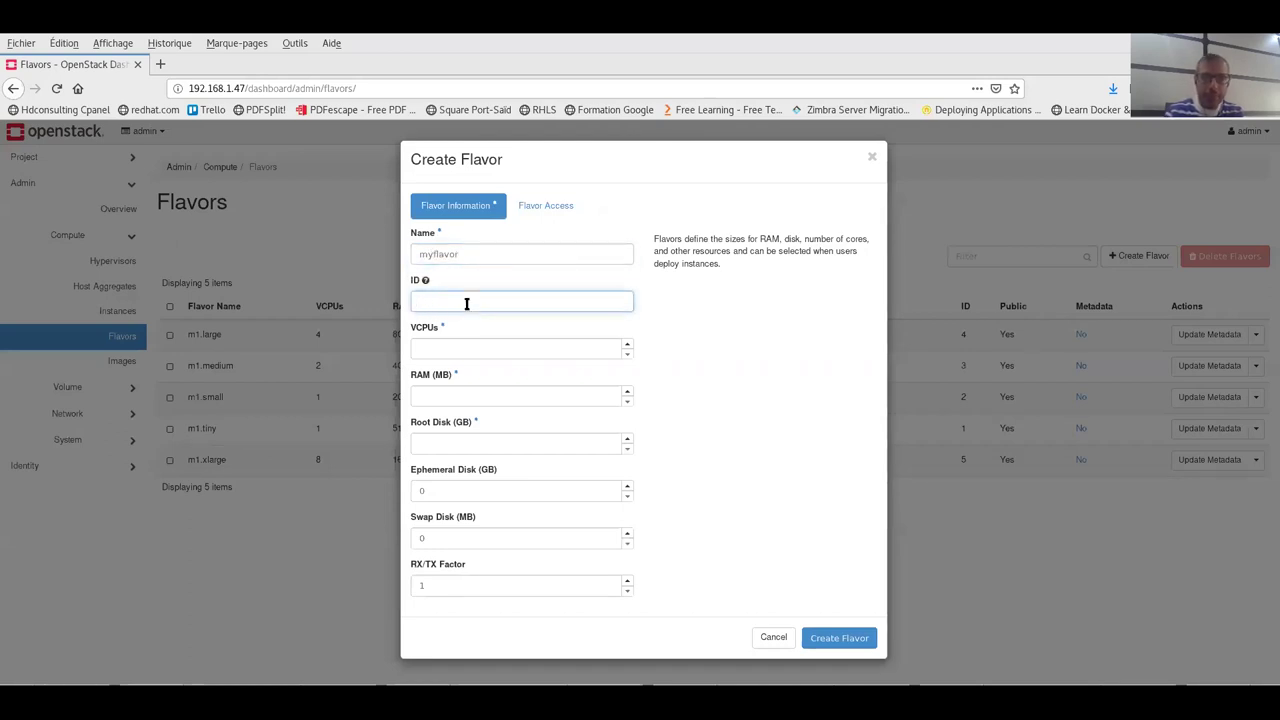
left_click(627, 343)
- Set 512 MB RAM, 512 MB swap, 1 GB ephemeral and 2 GB root disk, then create it
left_click(555, 396)
type("512")
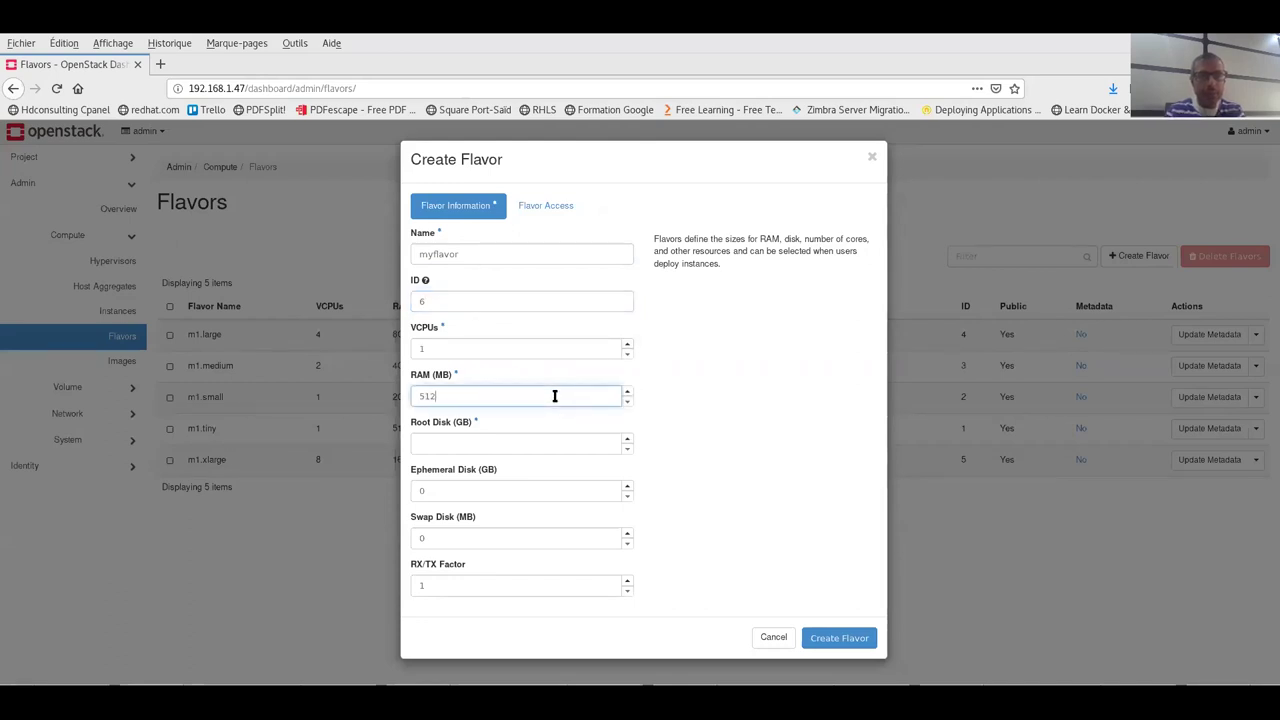
left_click_drag(460, 540, 395, 535)
type("512")
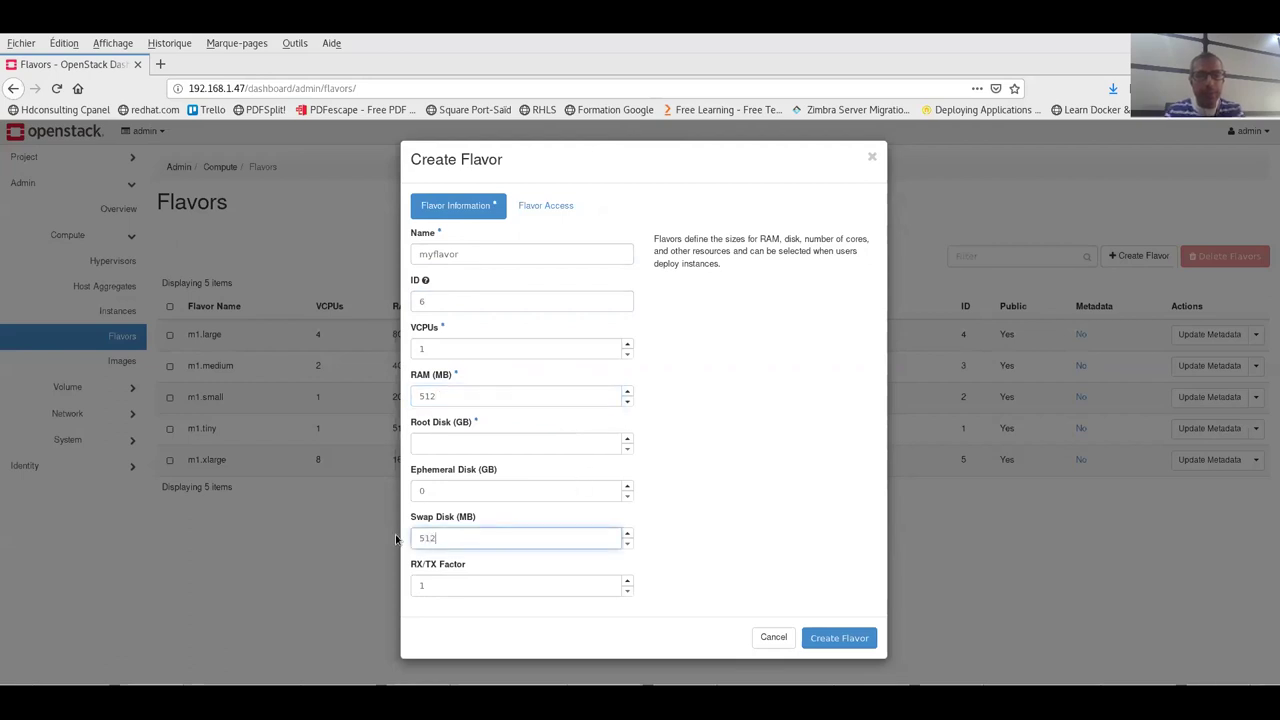
left_click(628, 485)
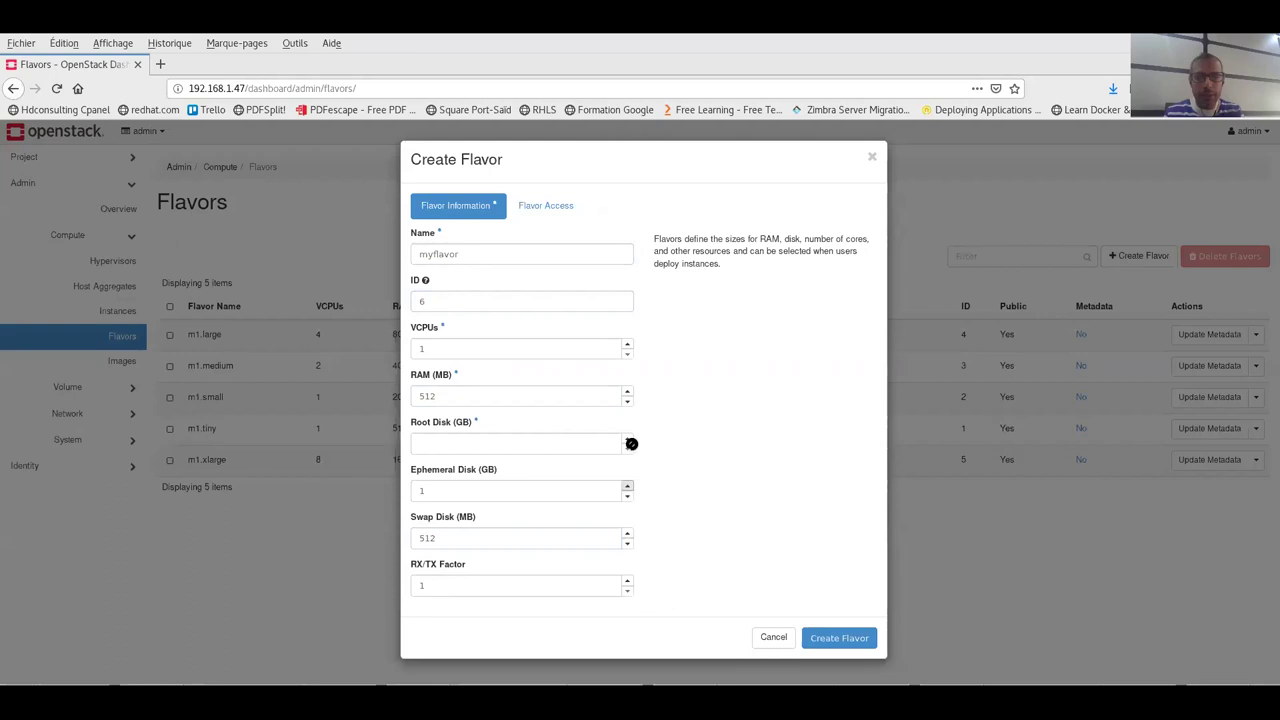
left_click(627, 440)
left_click(822, 637)
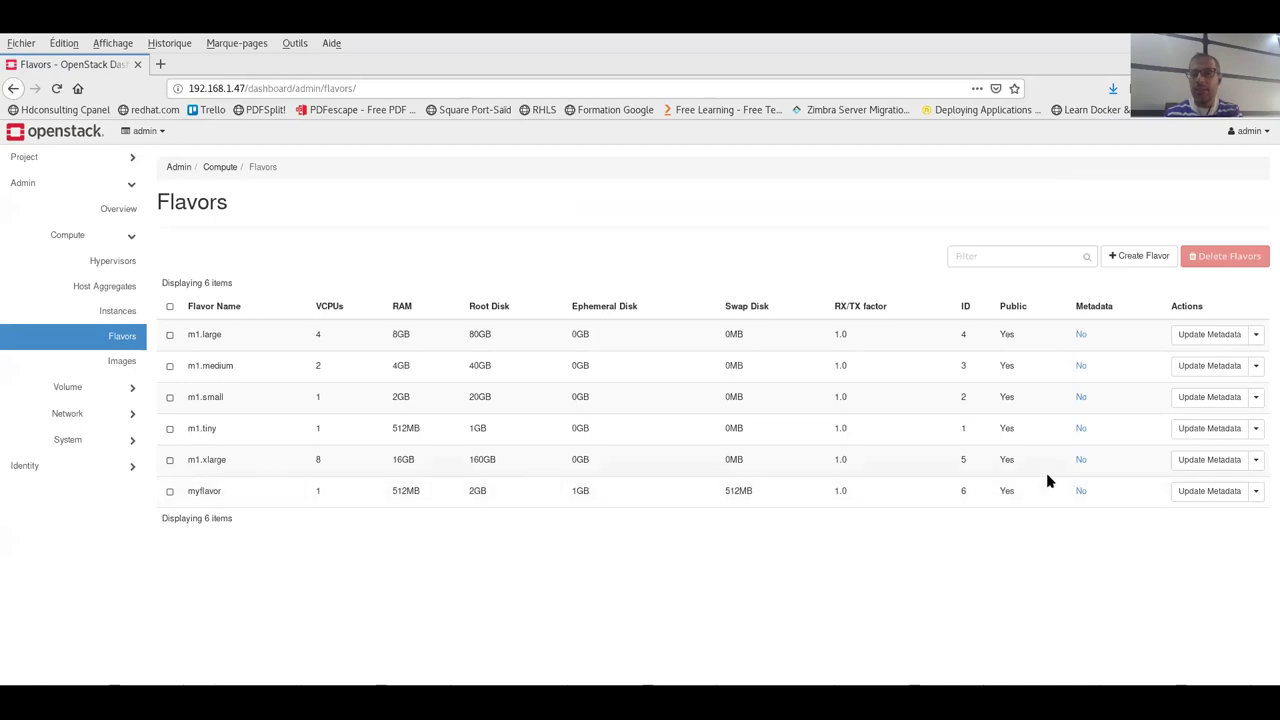
- Sign out of the admin account and log back in with the project user's name and password
left_click(1248, 131)
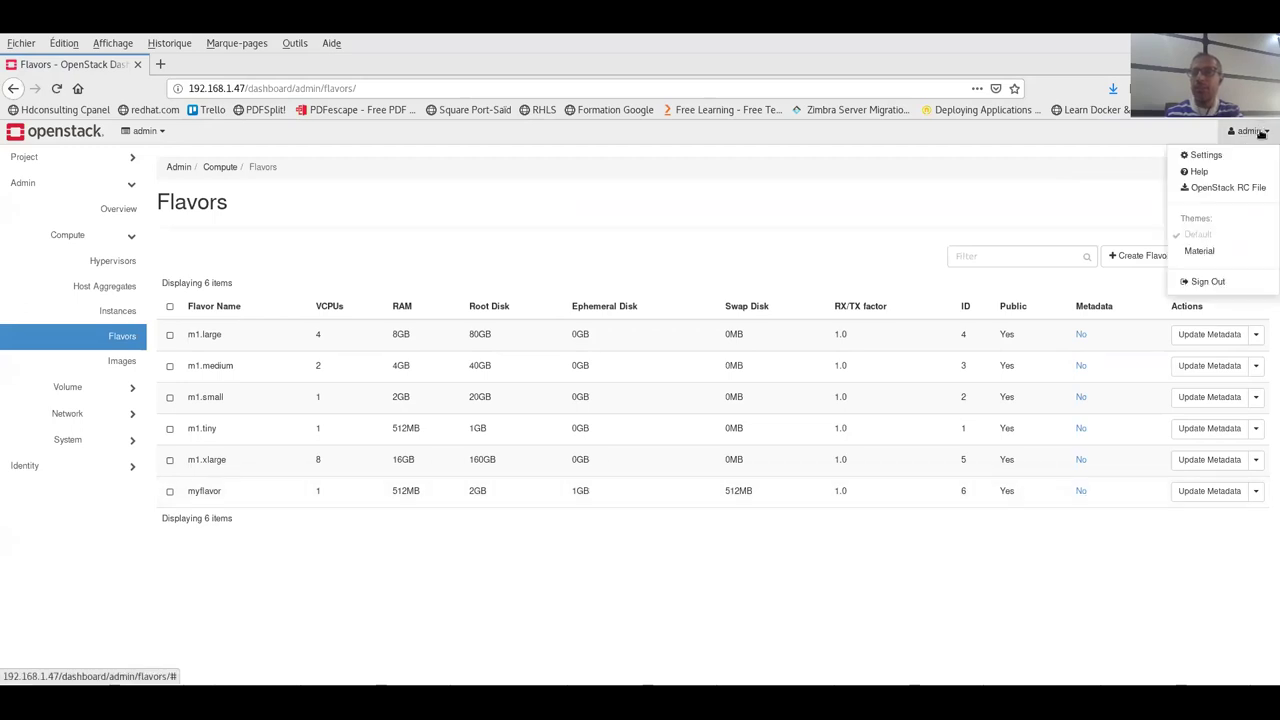
left_click(1203, 281)
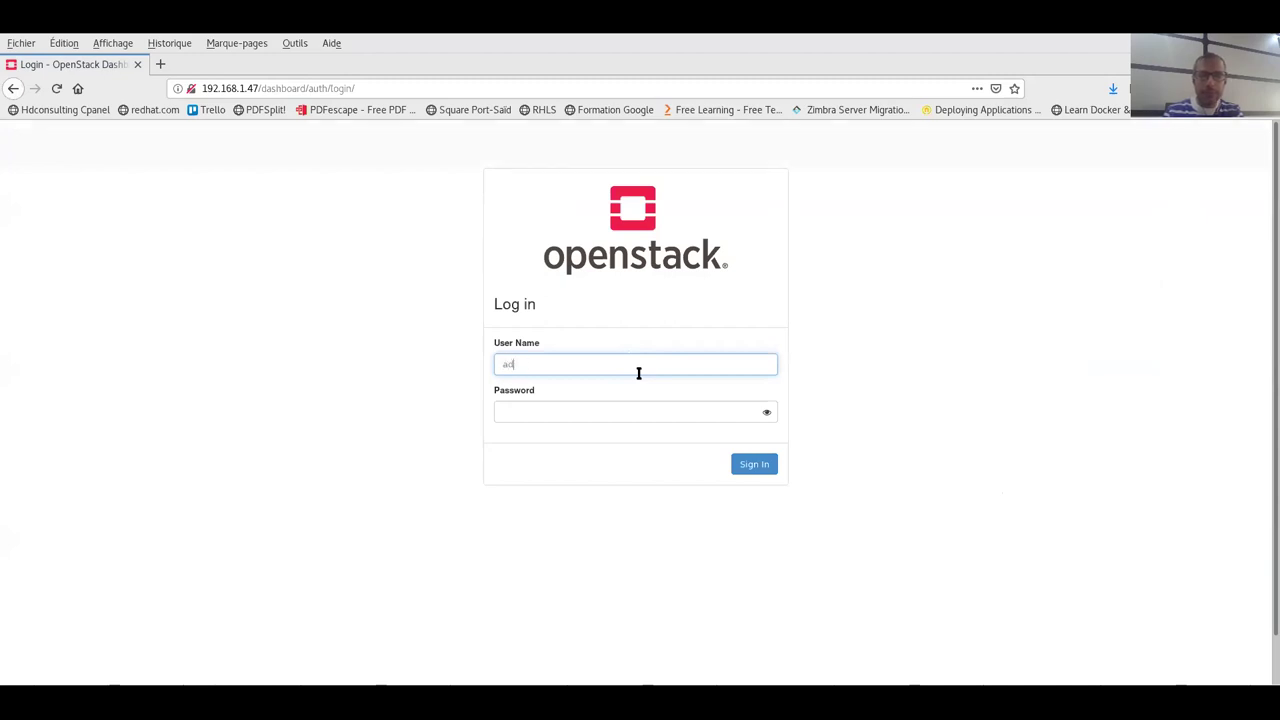
type("bouida")
key("Tab")
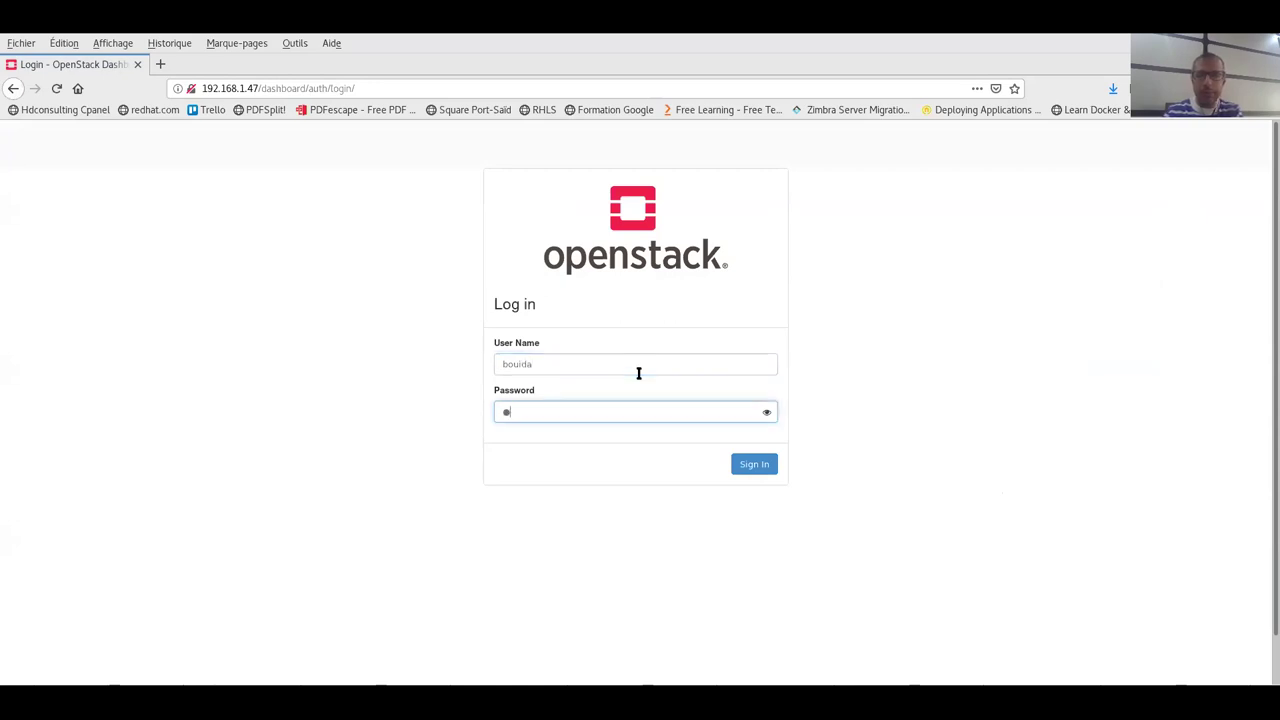
key("BackSpace")
type("abc")
key("Return")
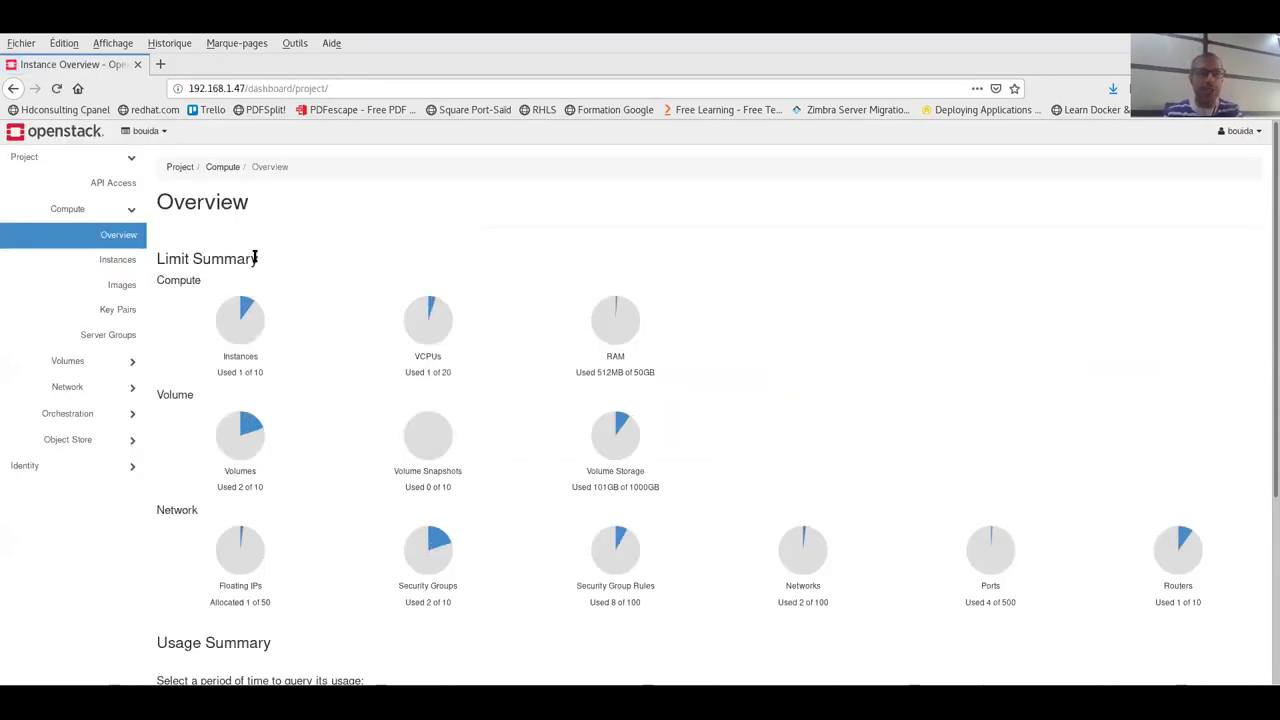
- Delete the disk30 volume from the Volumes list, then go to the project's Images page
left_click(131, 212)
left_click(130, 238)
left_click(121, 262)
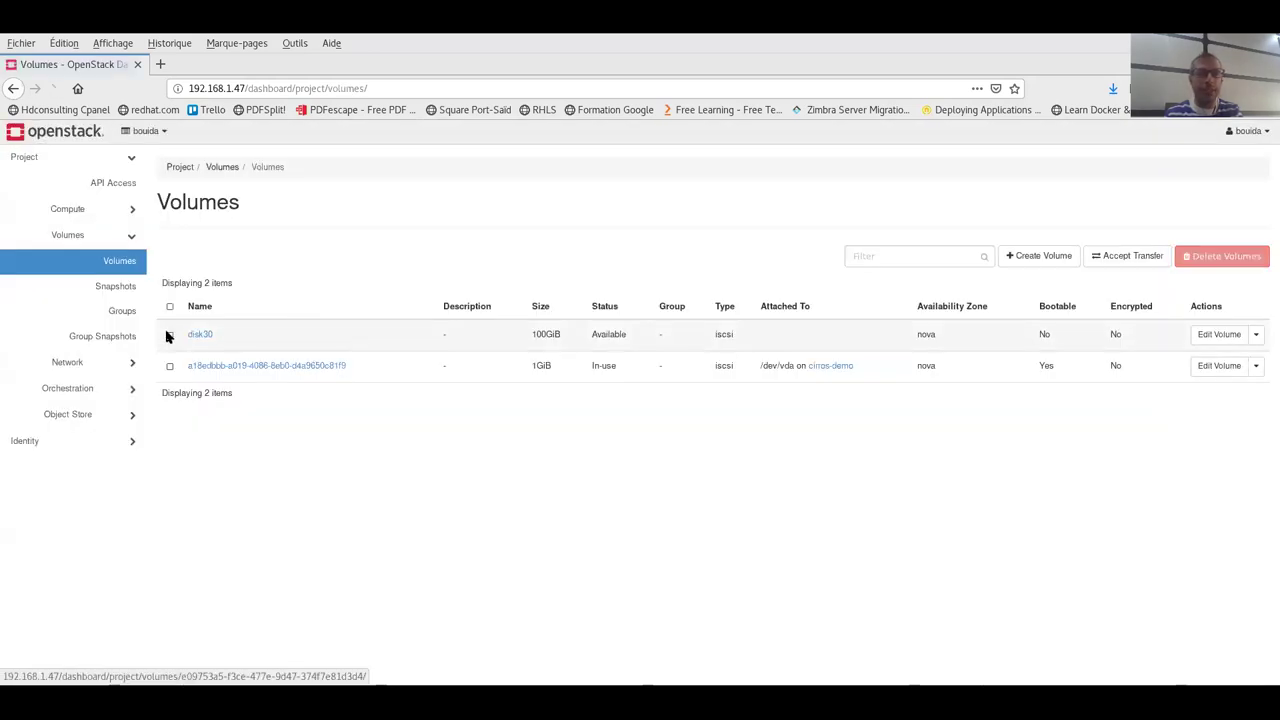
left_click(169, 335)
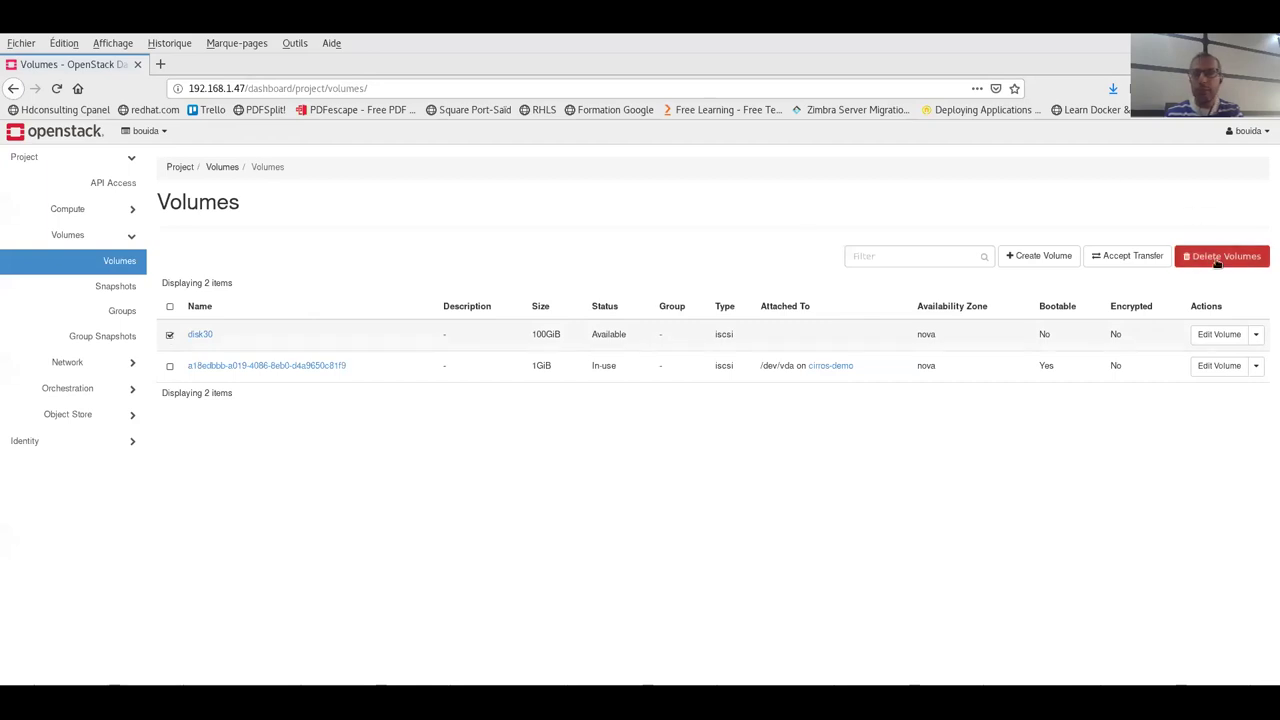
left_click(1217, 262)
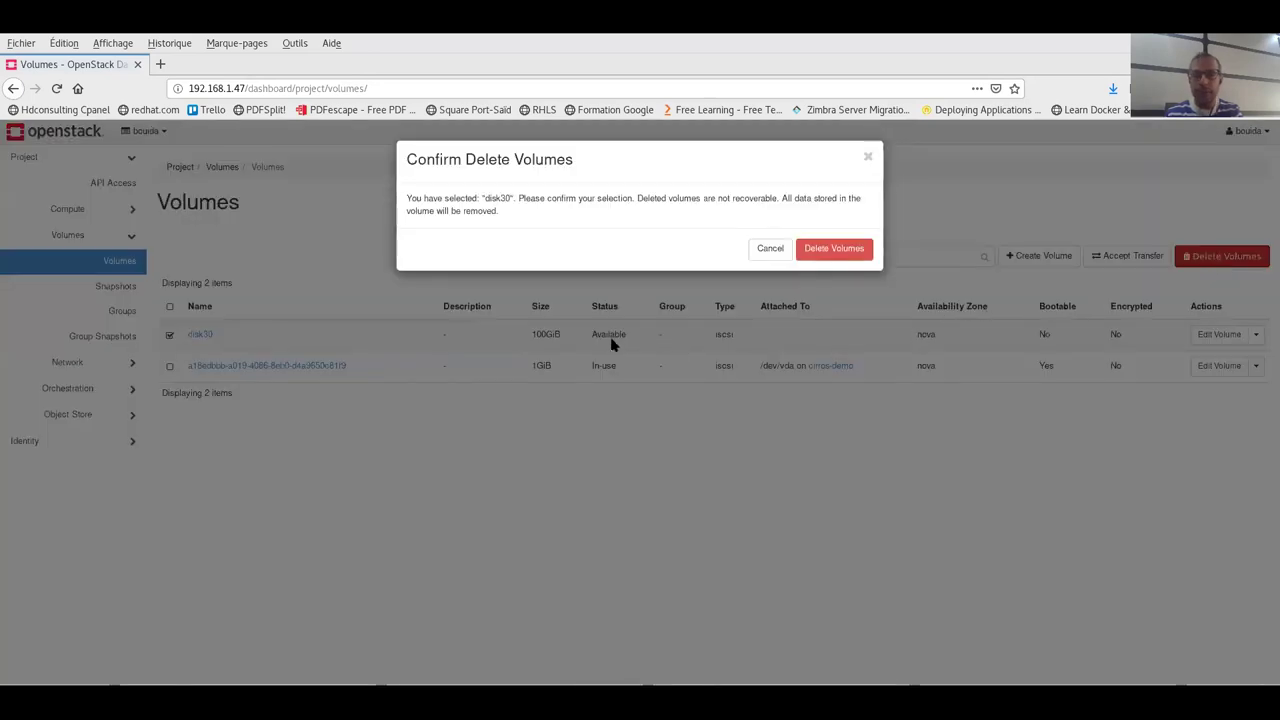
left_click(830, 249)
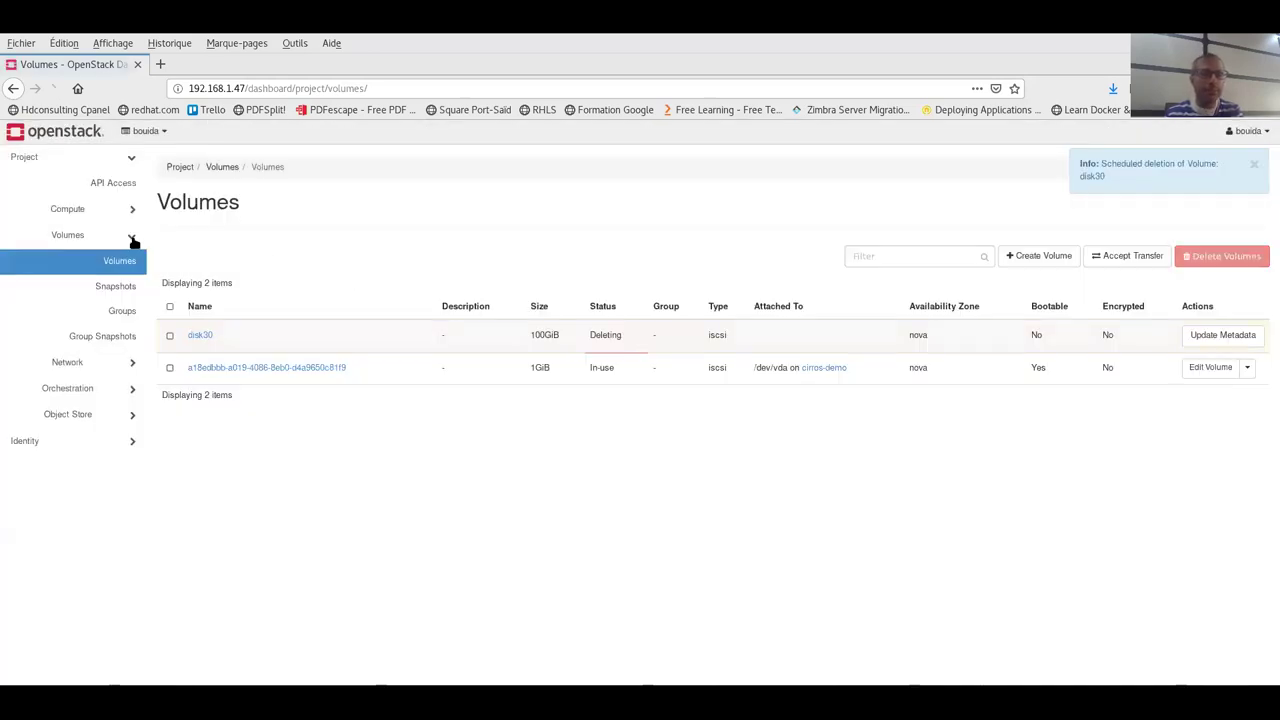
left_click(134, 208)
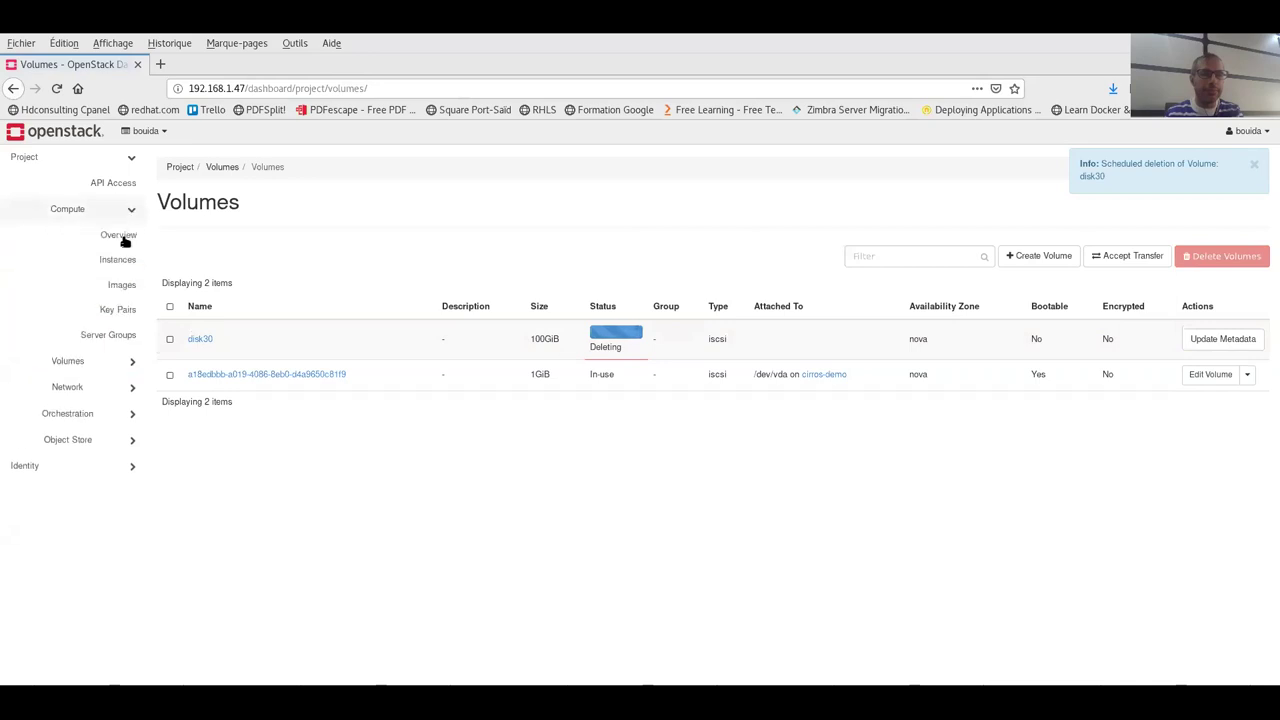
left_click(116, 285)
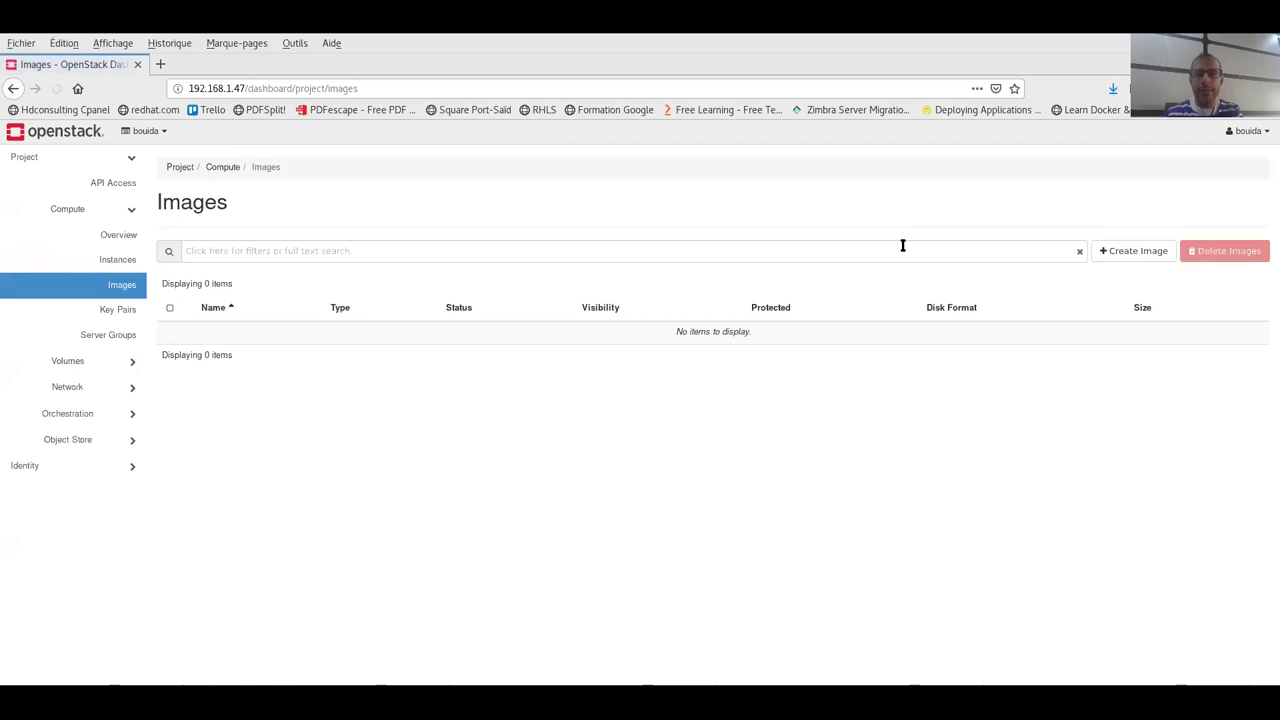
- Upload CentOS-7-x86_64-GenericCloud.qcow2 as a new QCOW2 image named centos
left_click(1125, 251)
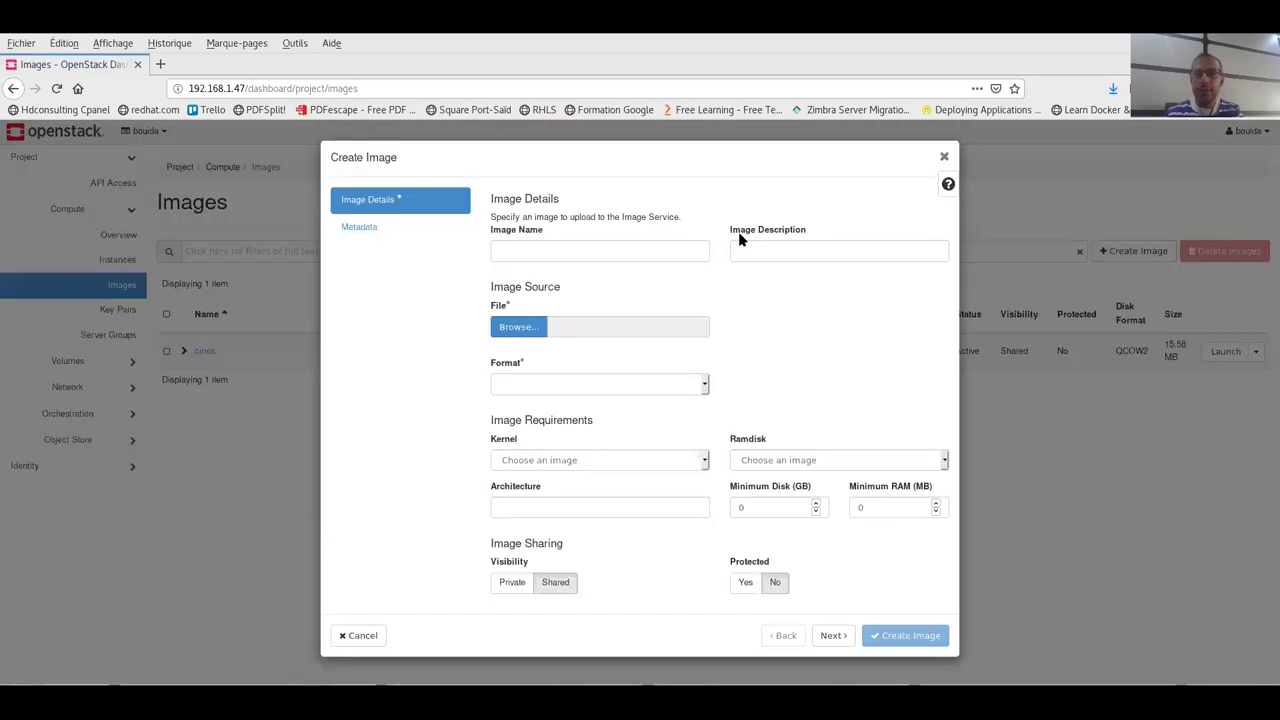
left_click(580, 251)
type("centos")
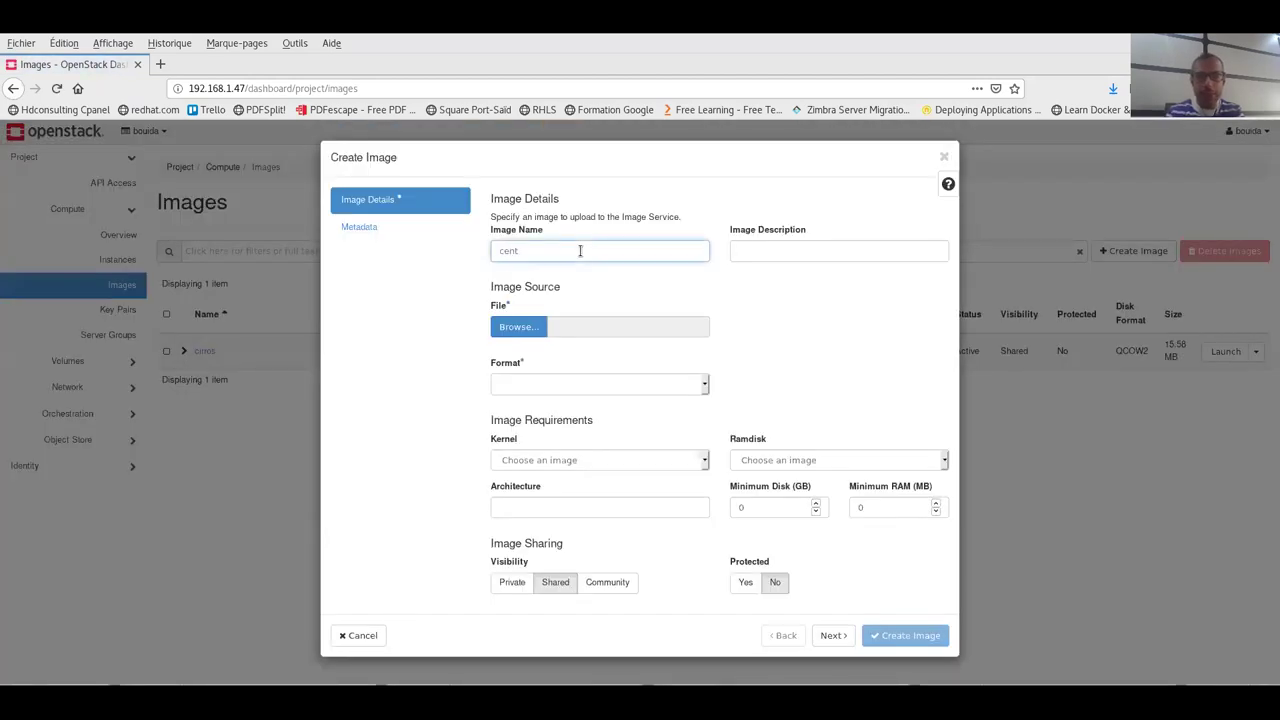
left_click(692, 388)
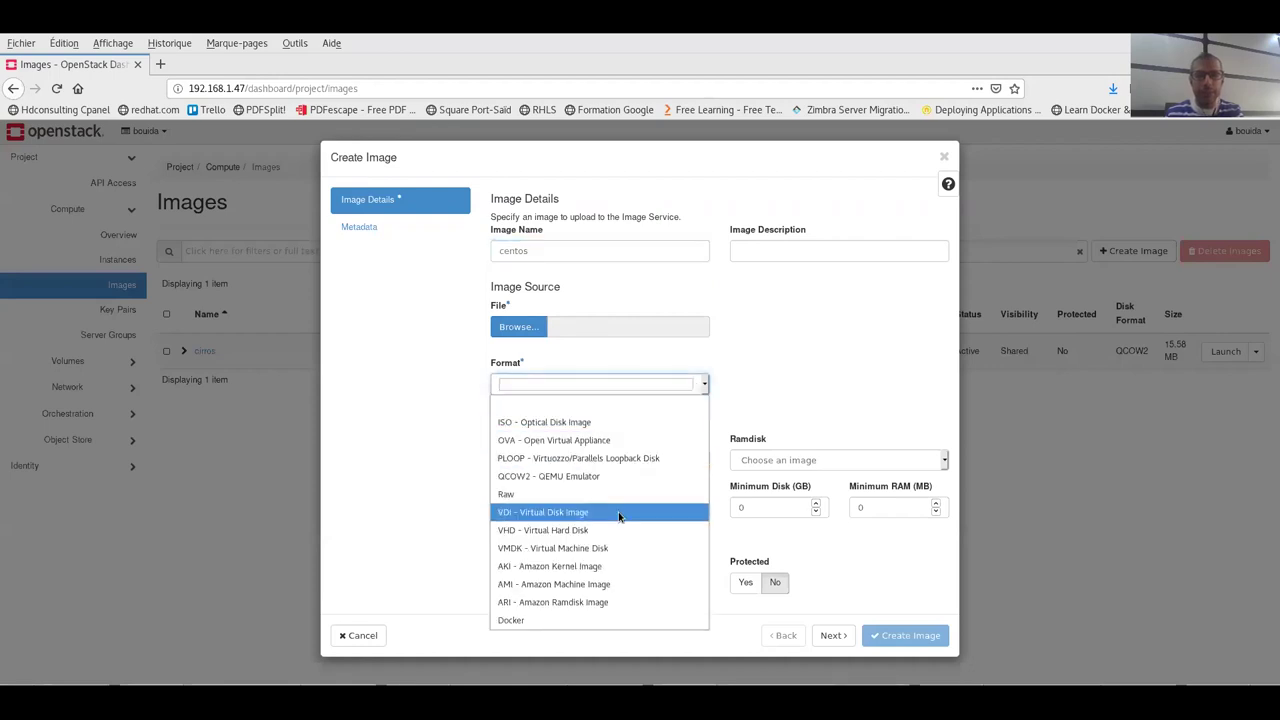
left_click(620, 477)
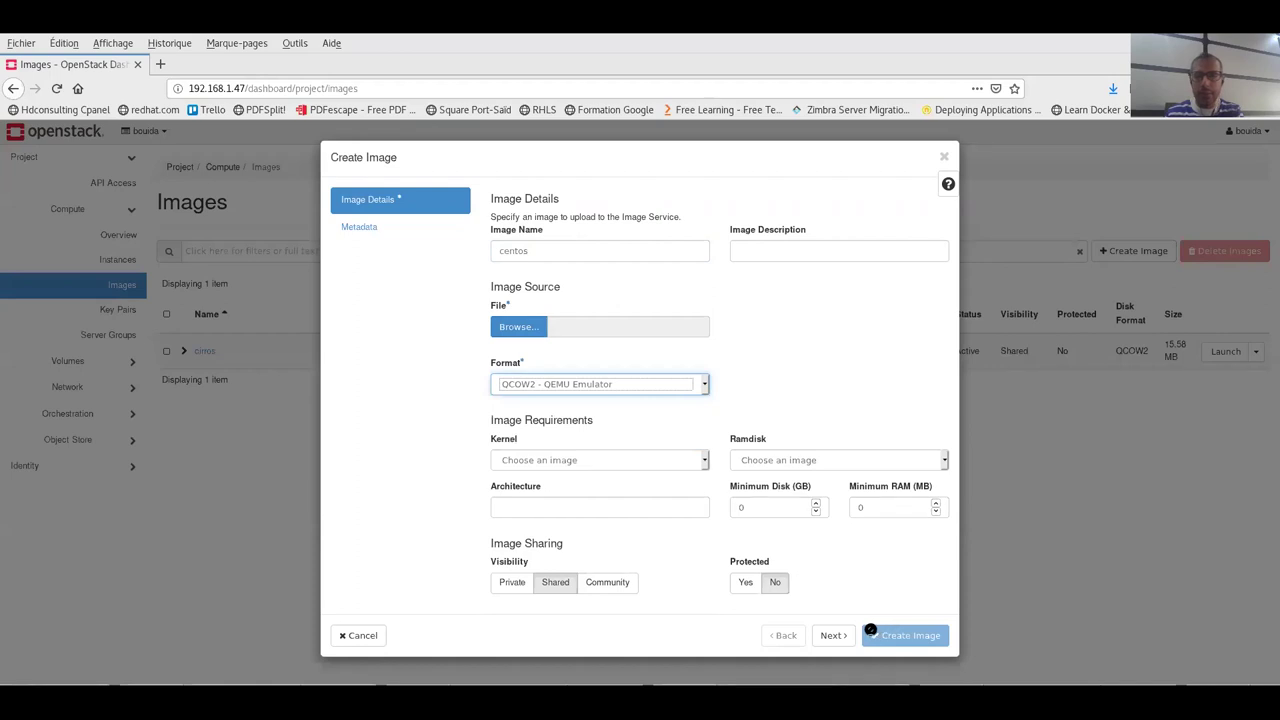
left_click(532, 334)
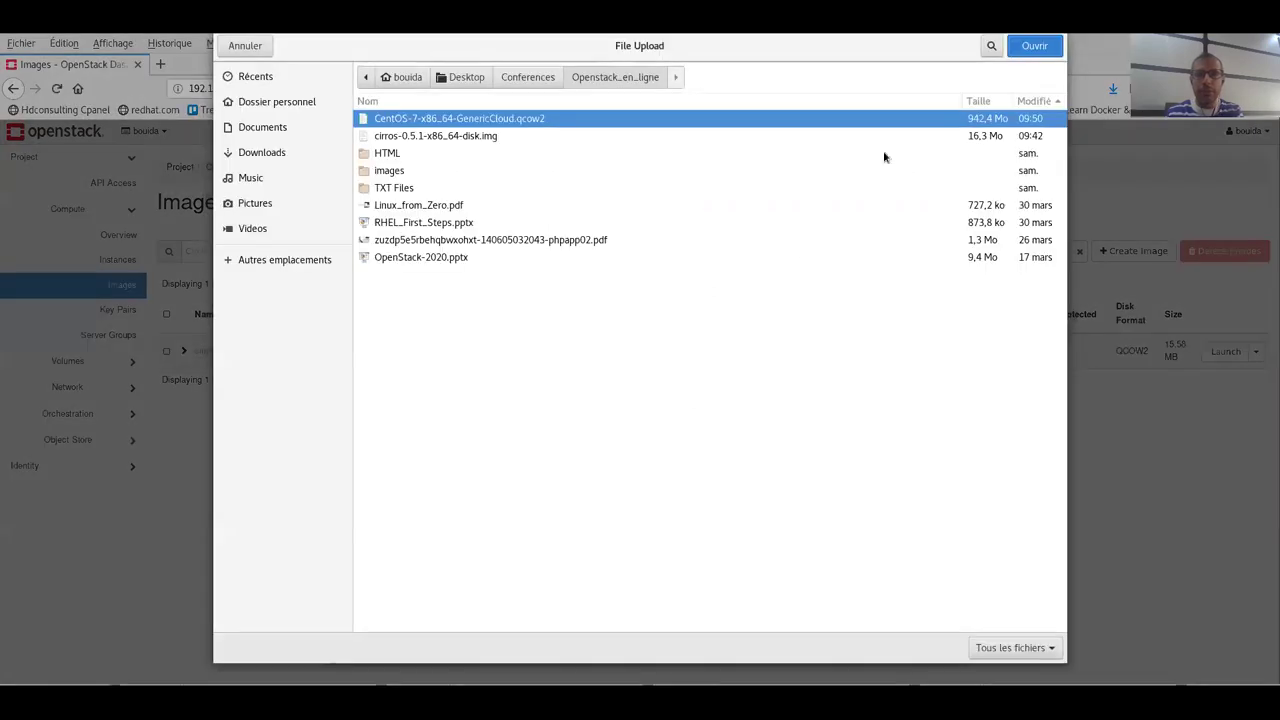
left_click(1031, 67)
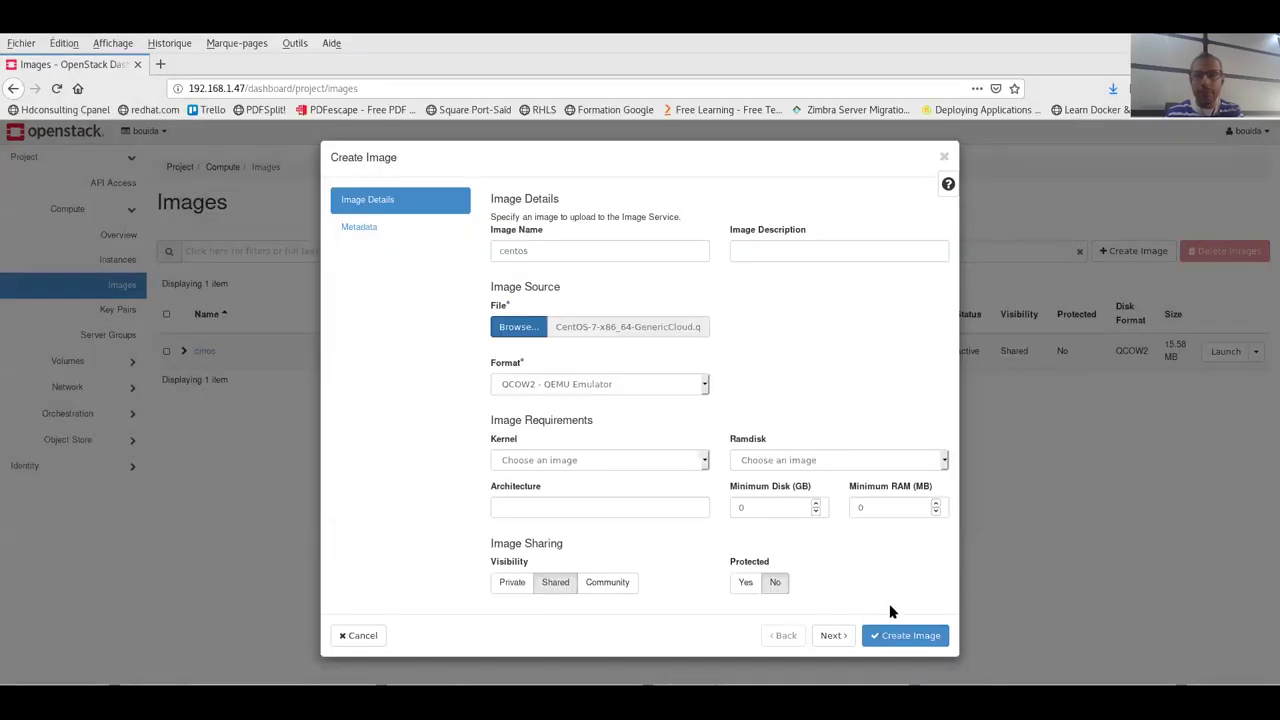
left_click(903, 635)
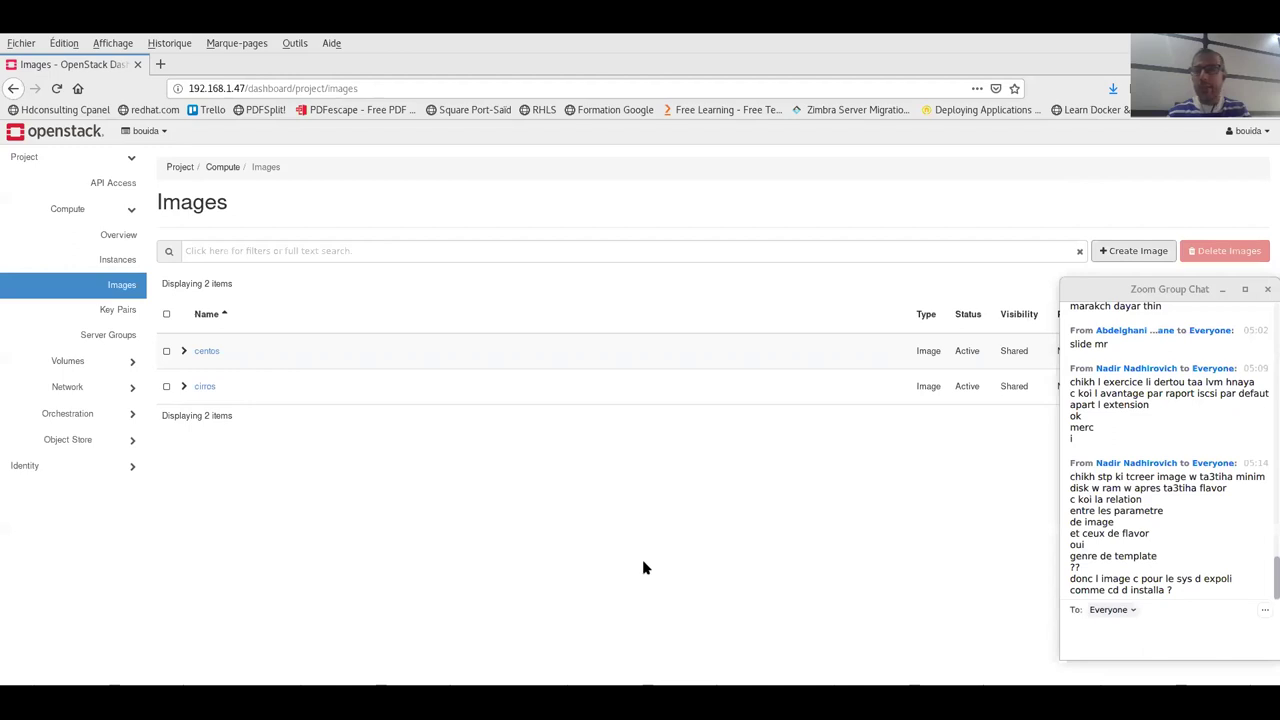
- Start launching centos-demo from the centos image with the myflavor flavor
left_click(108, 259)
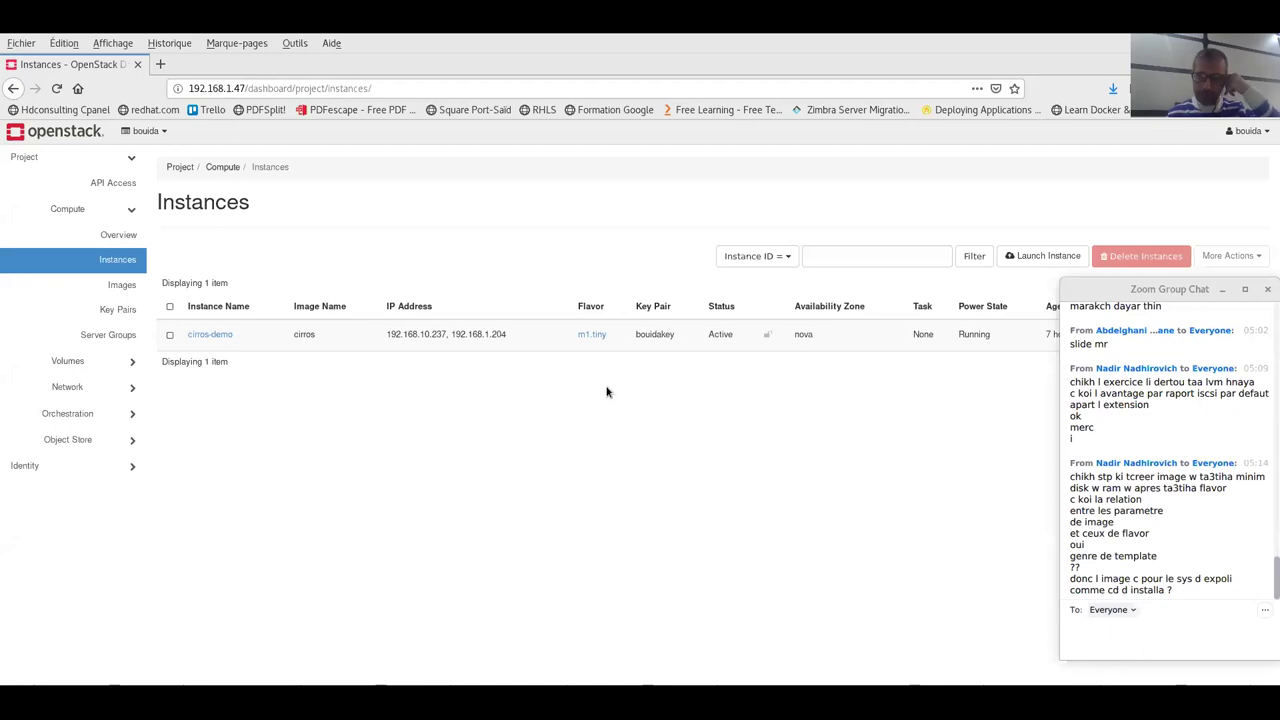
left_click(1033, 261)
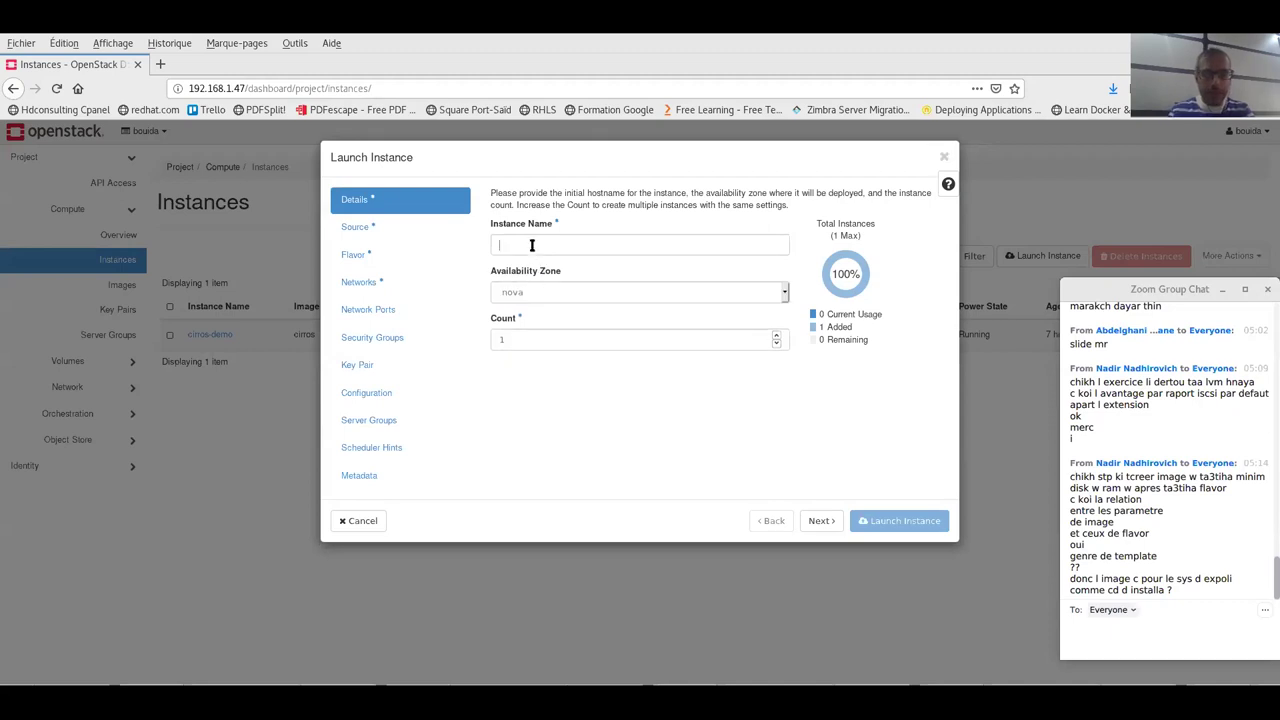
left_click(532, 245)
type("centos-demo")
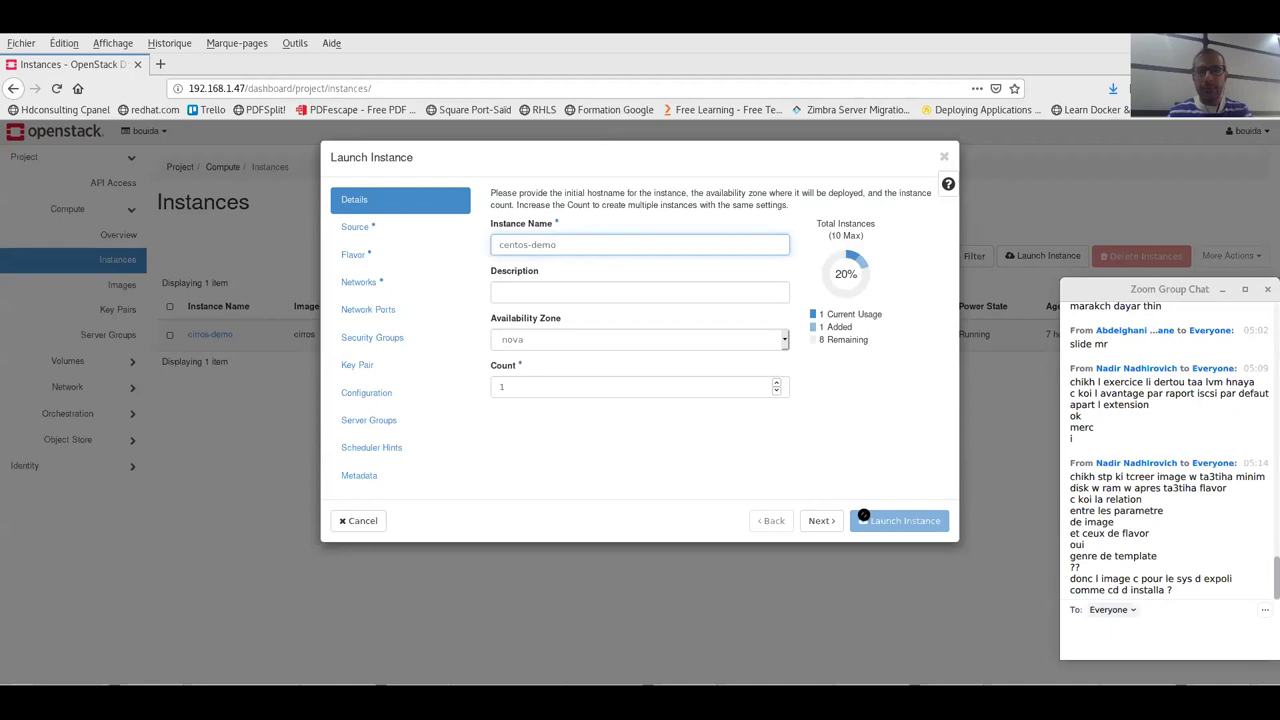
left_click(820, 520)
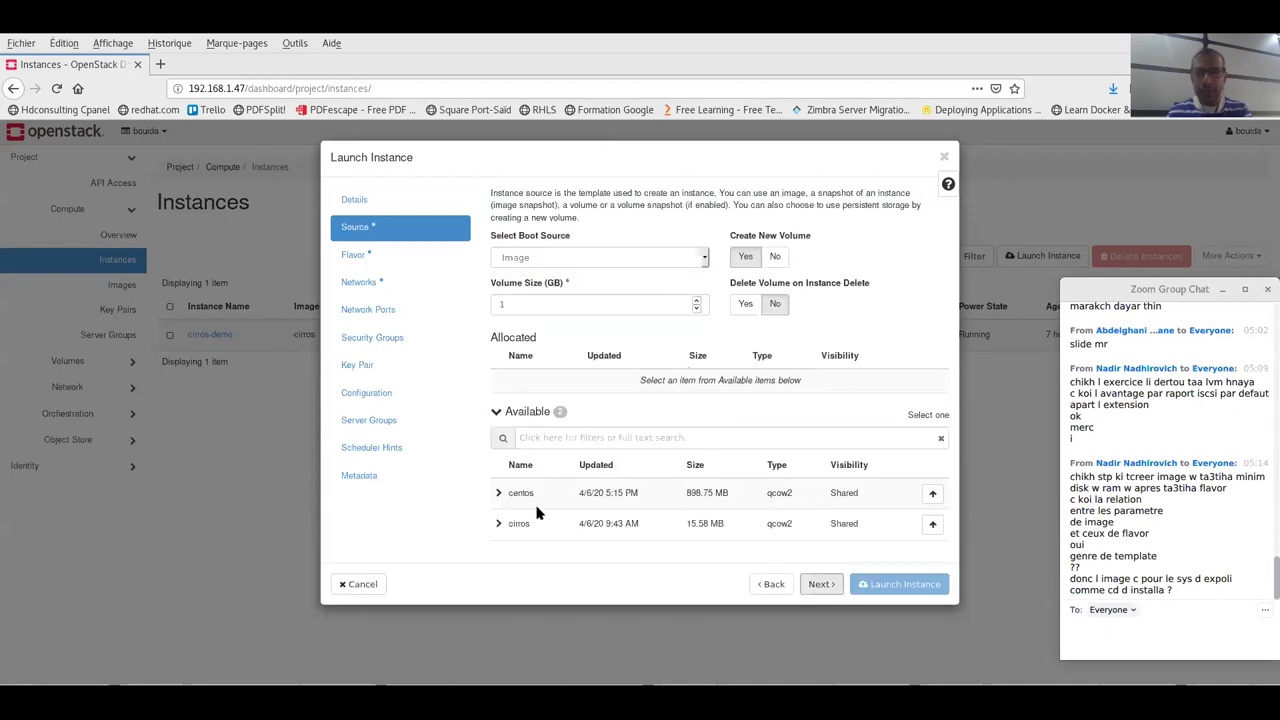
left_click(929, 493)
left_click(929, 493)
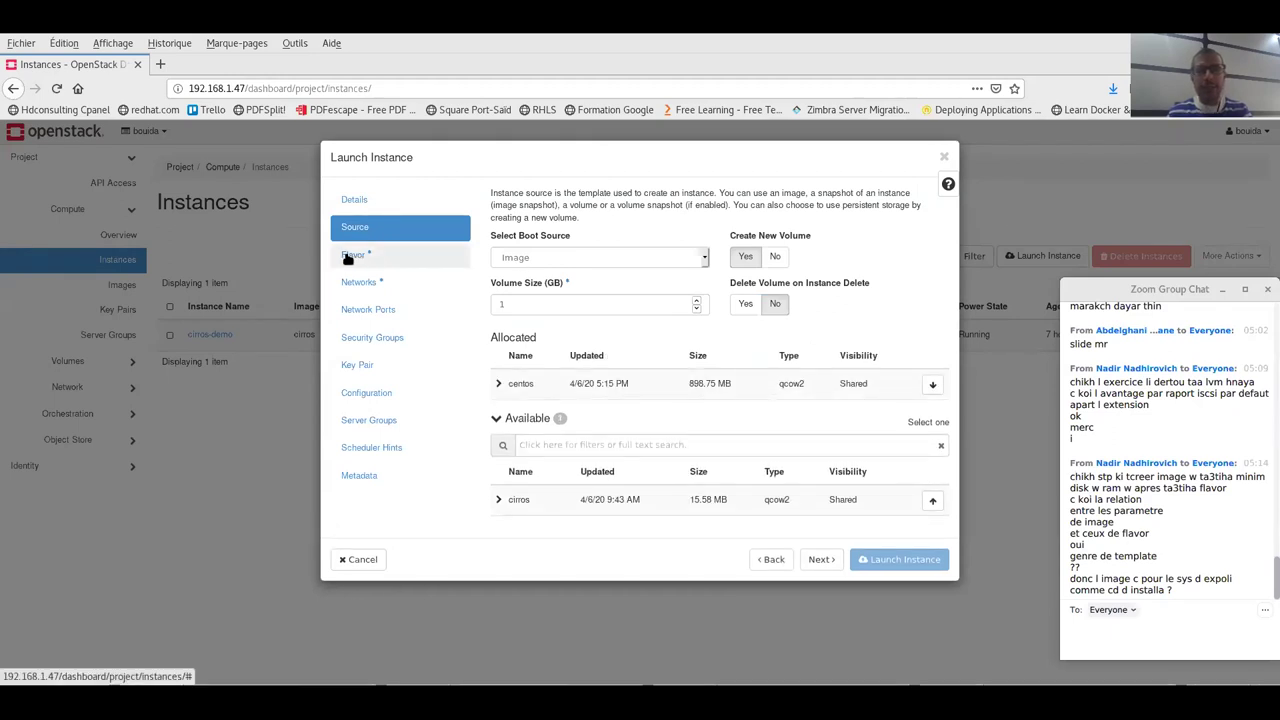
left_click(818, 560)
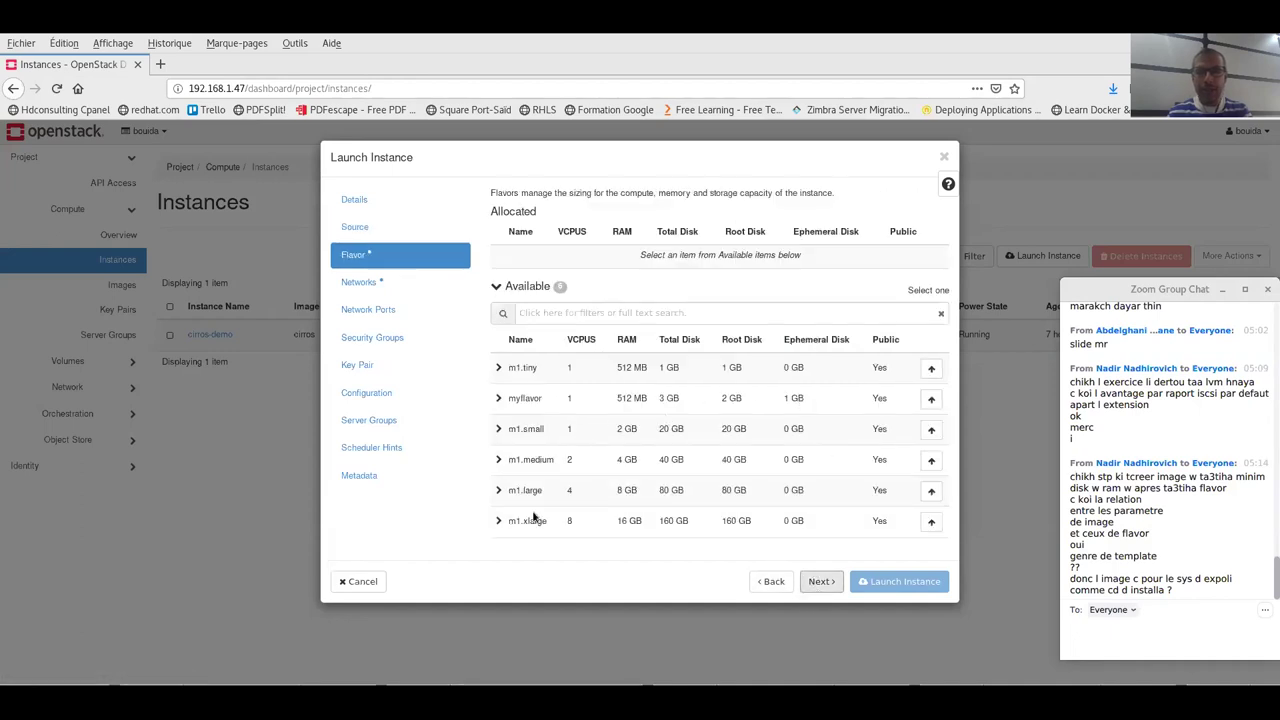
left_click(933, 400)
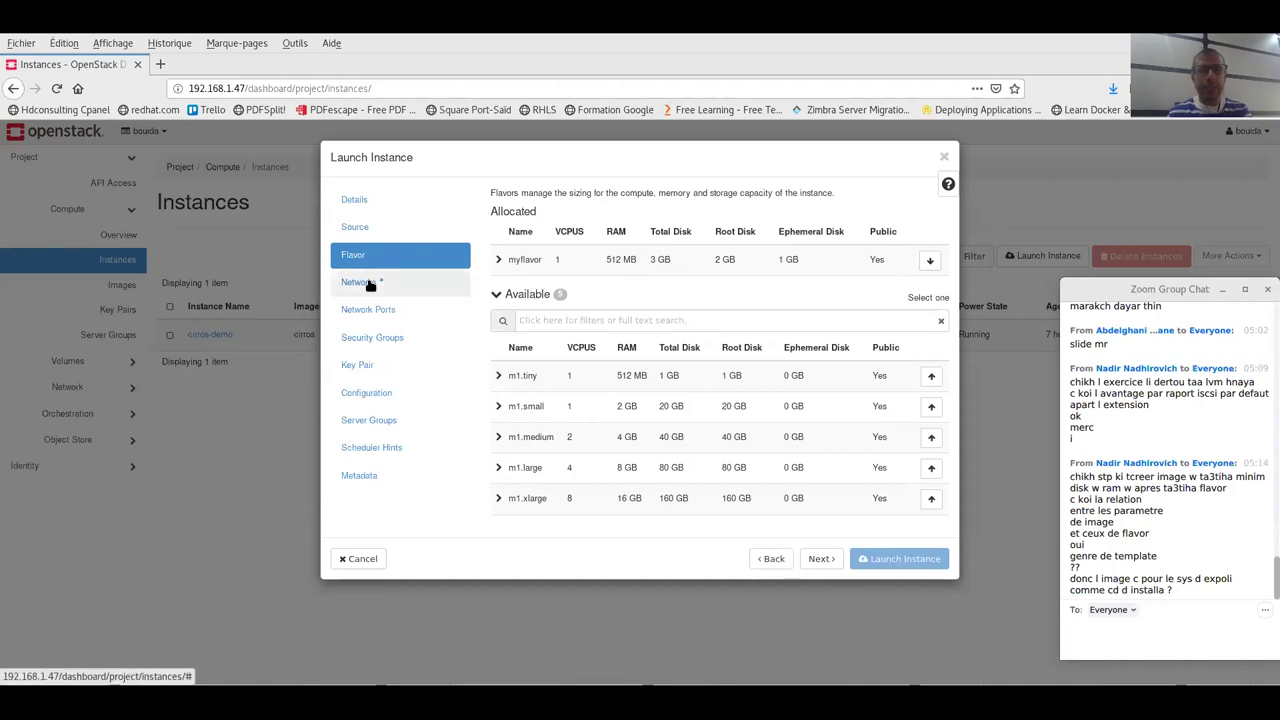
- Attach the selfservice network, swap default for the custom security group, keep the key pair, and launch
left_click(370, 237)
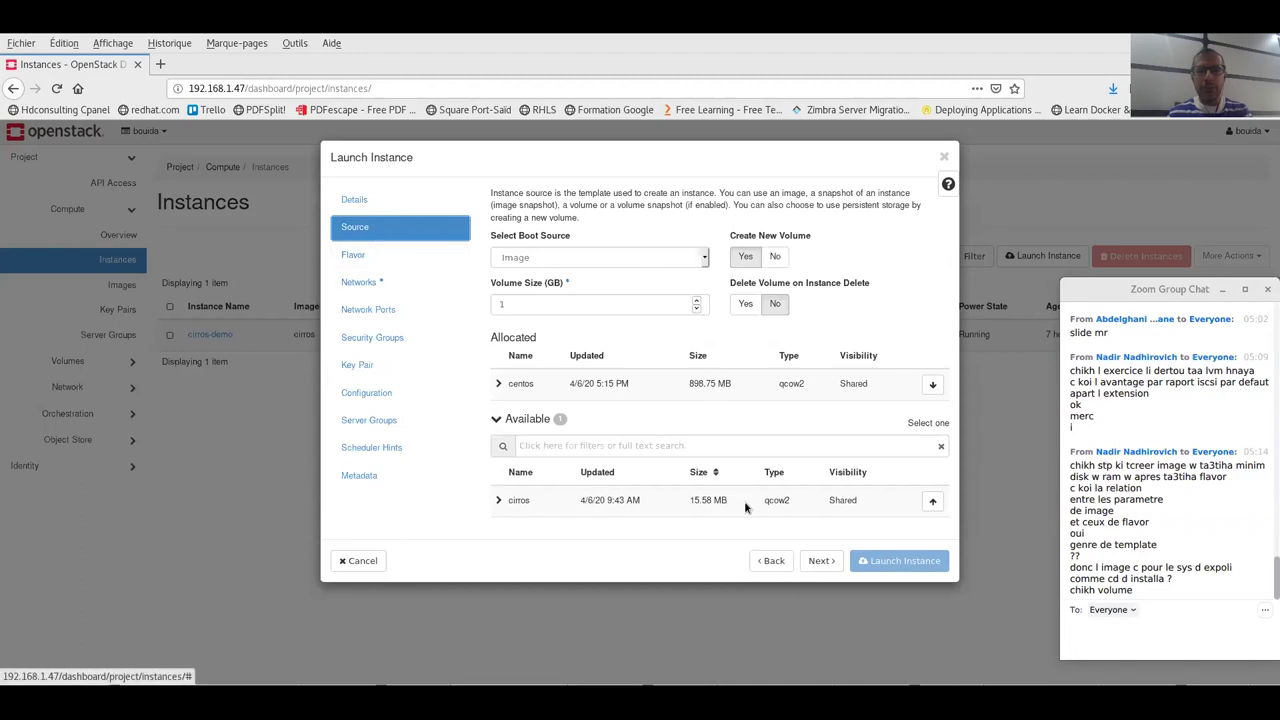
left_click(818, 561)
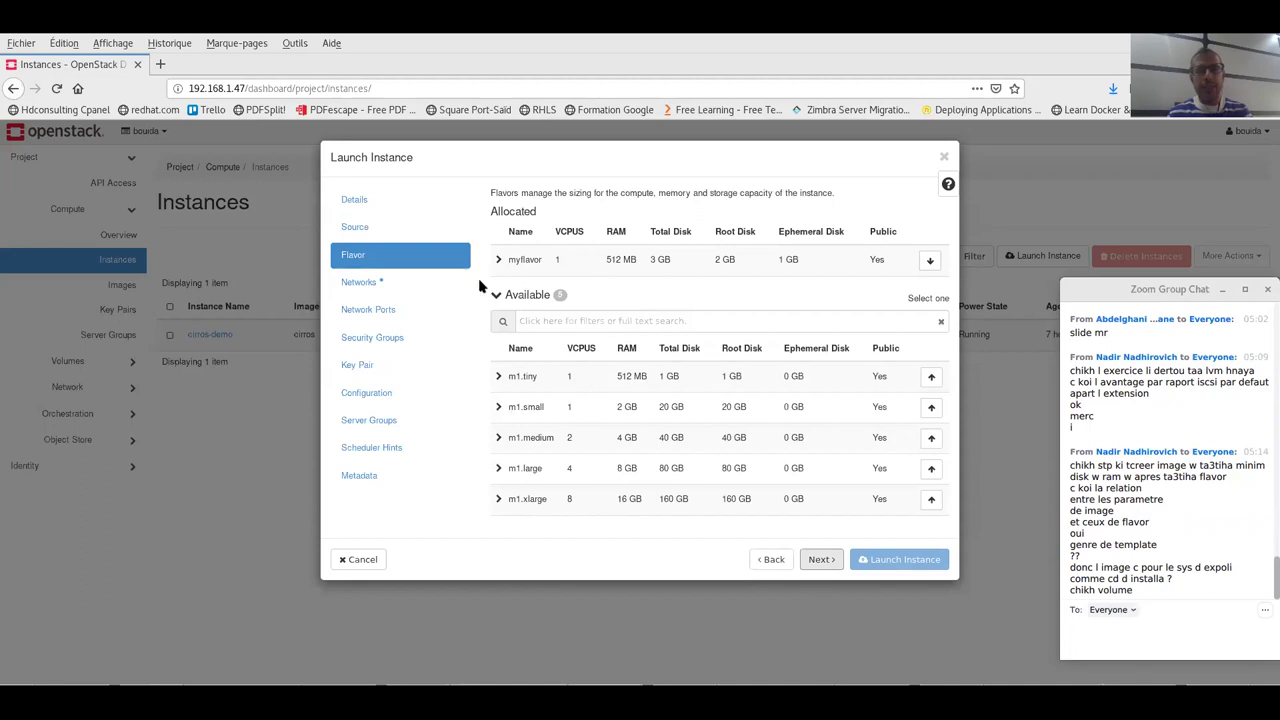
left_click(820, 559)
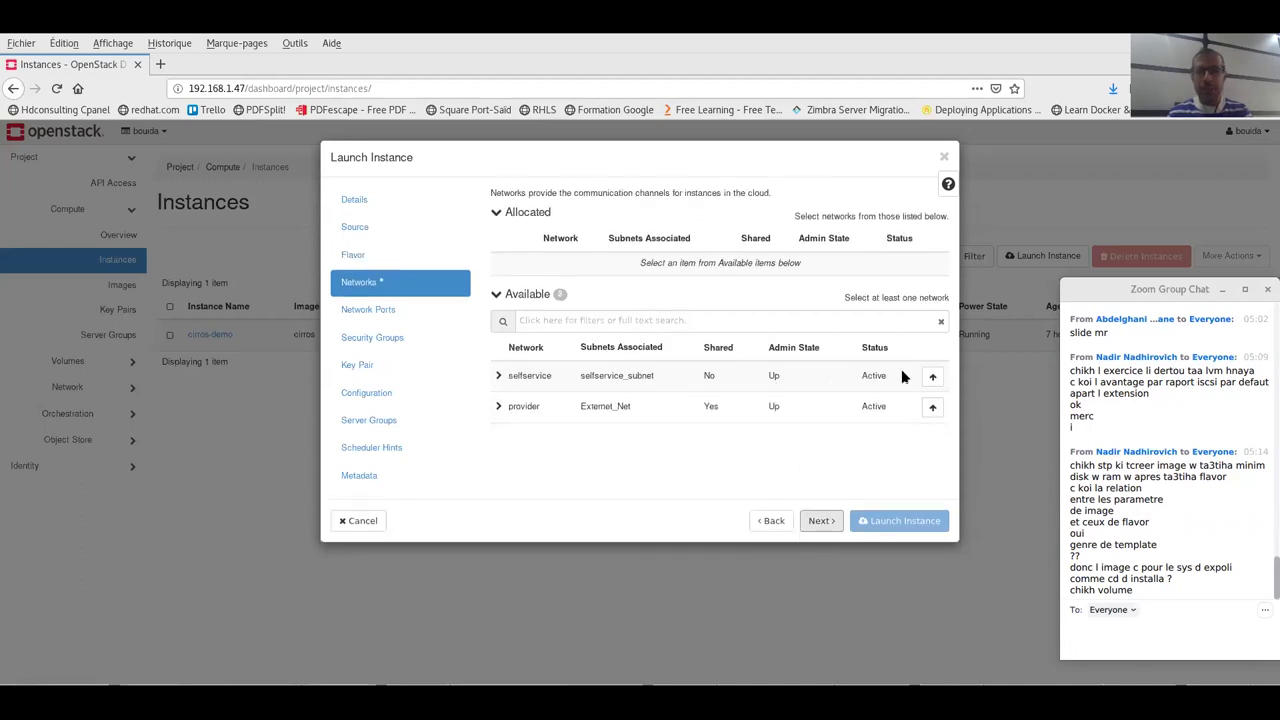
left_click(935, 376)
left_click(818, 520)
left_click(815, 520)
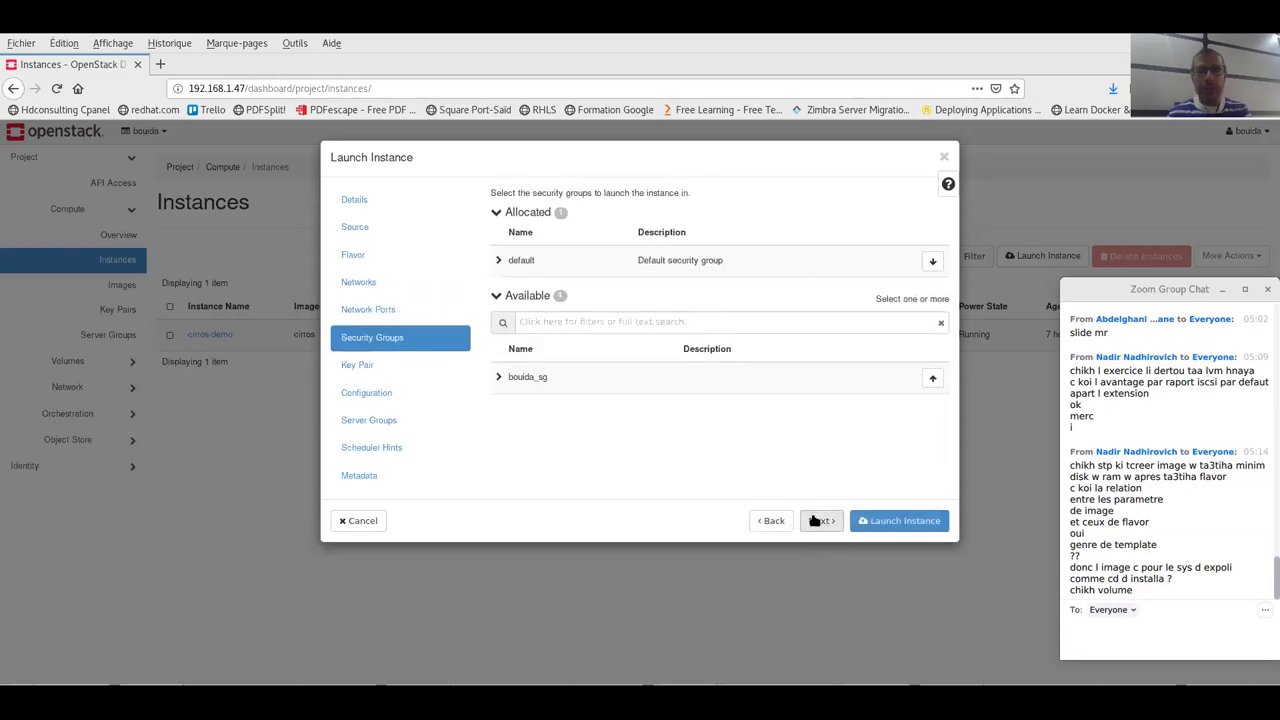
left_click(933, 378)
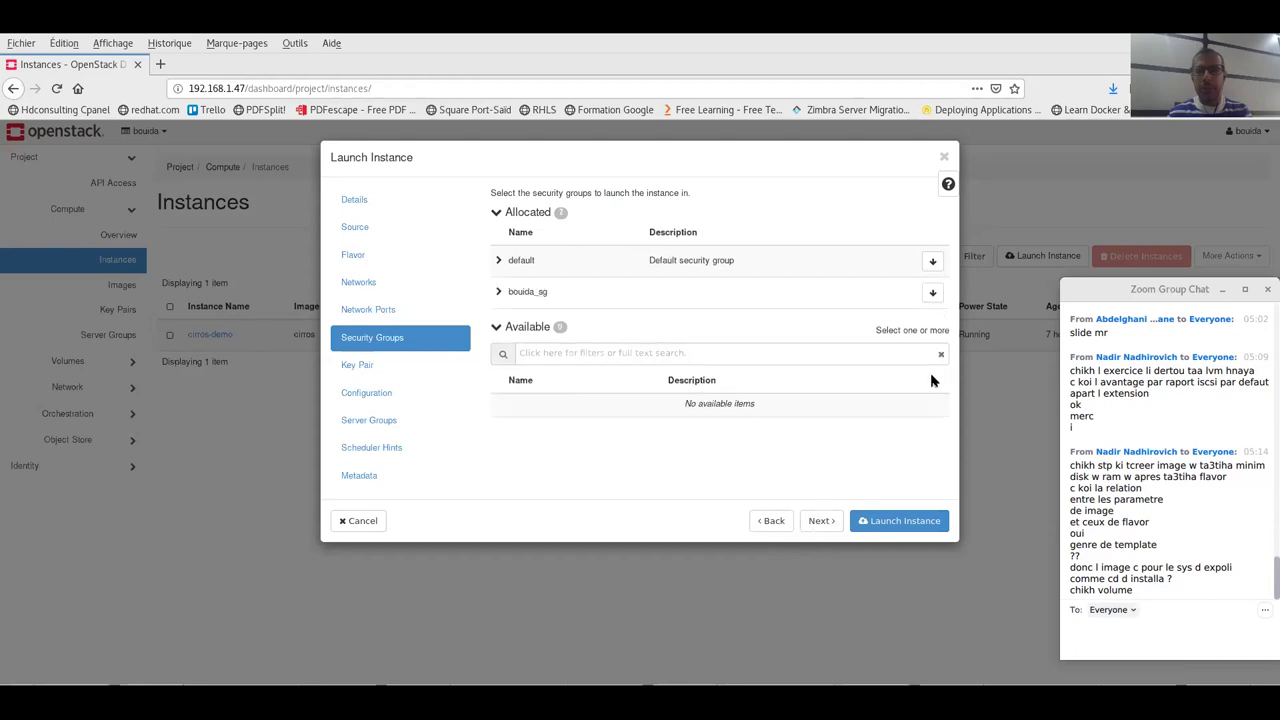
left_click(932, 260)
left_click(822, 521)
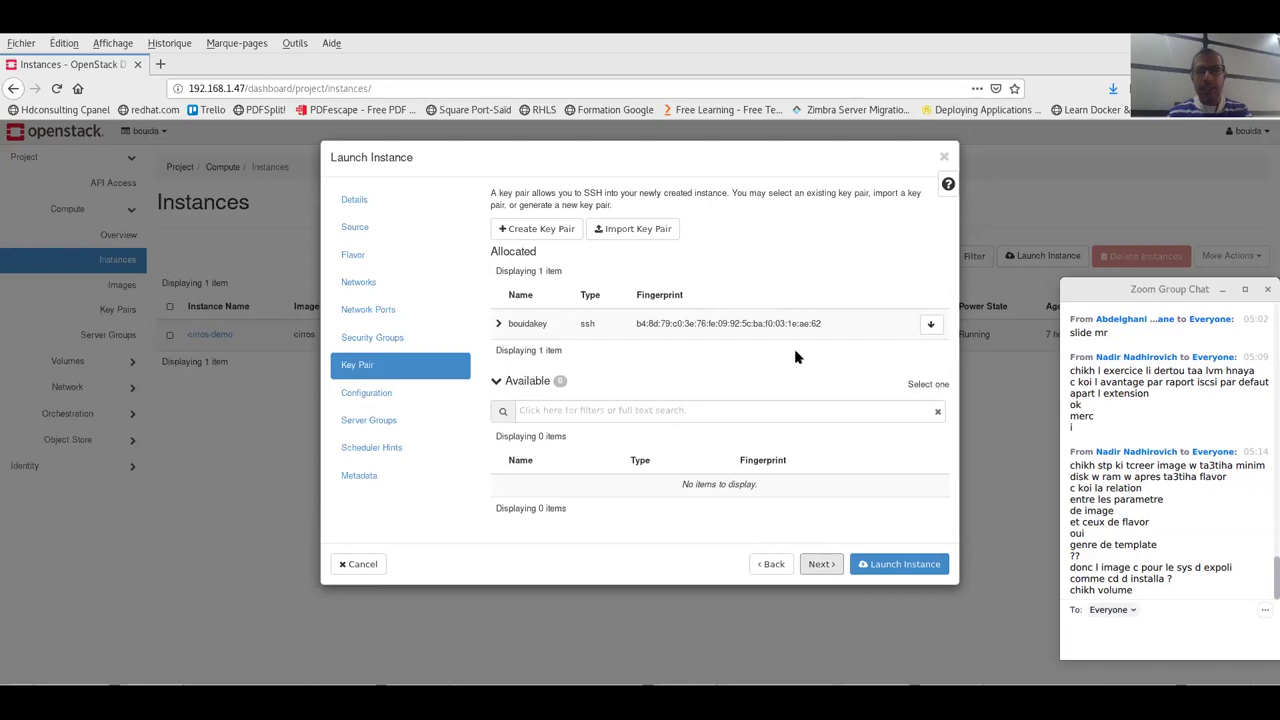
left_click(821, 564)
left_click(893, 522)
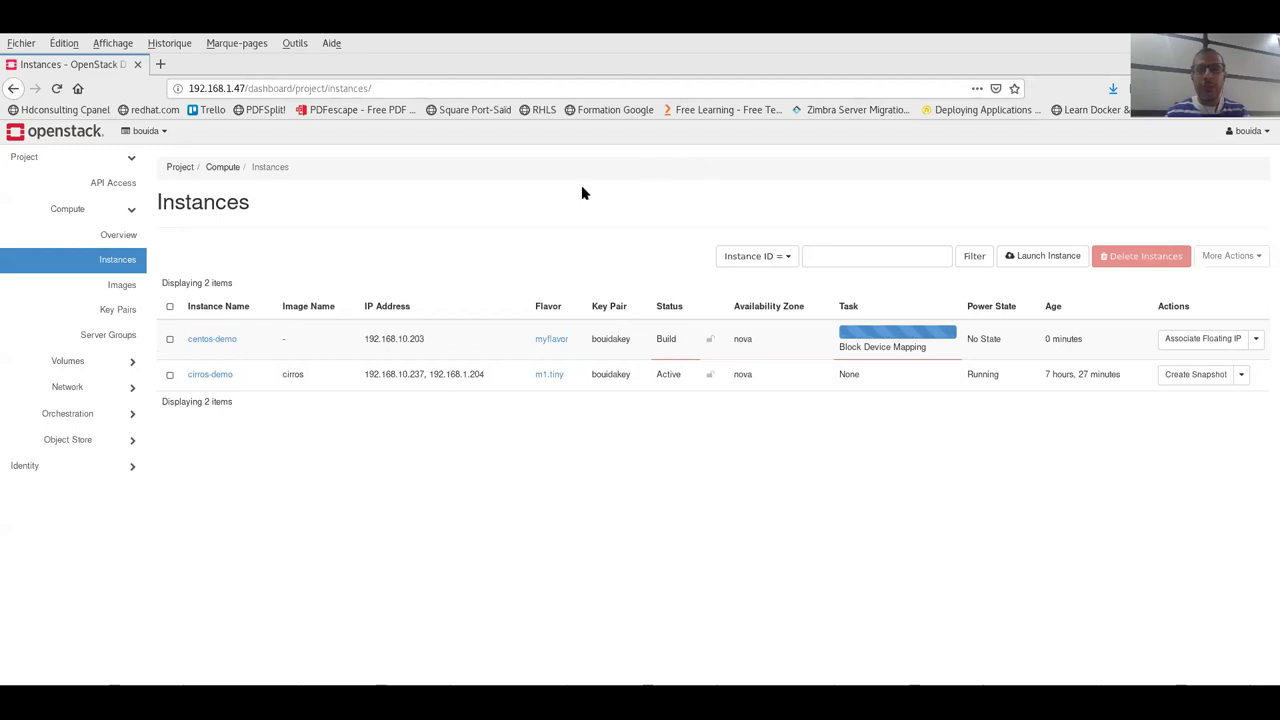
- Run sudo lvs twice to show the cinder-volumes pool with its 1,00g and 100,00g volumes
key("alt+Tab")
type("sudo ")
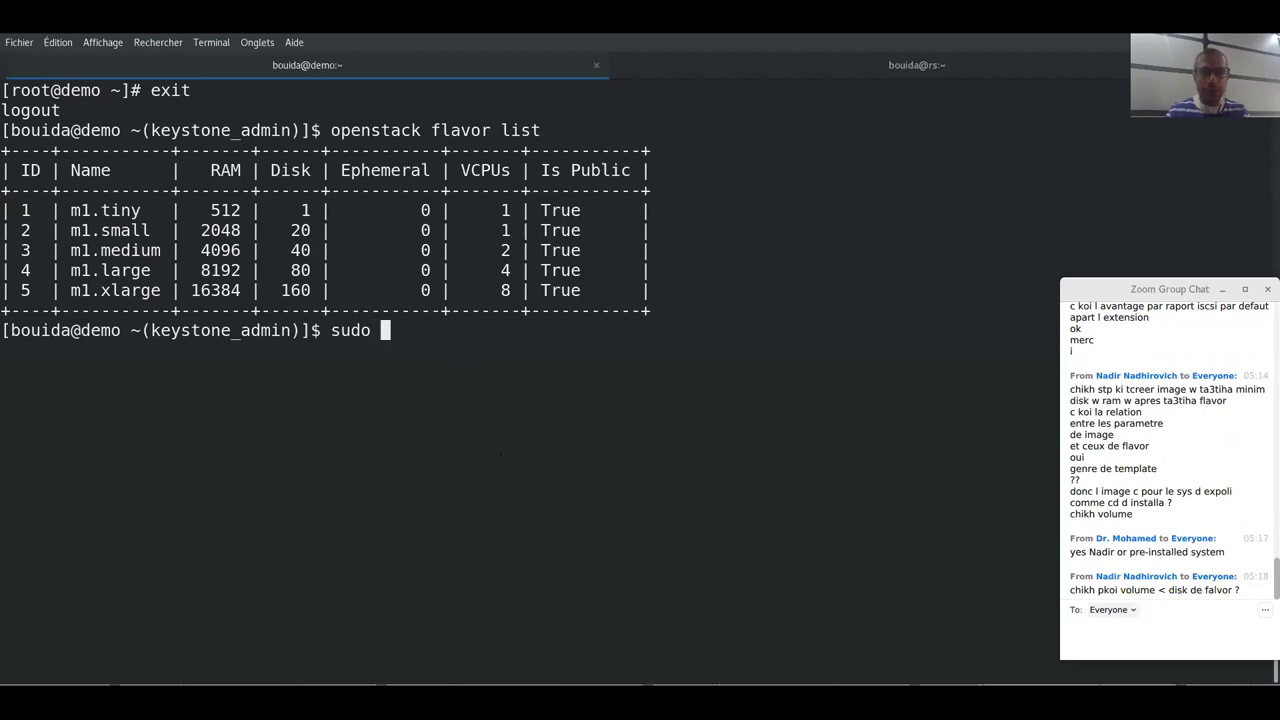
type("lvs")
key("Return")
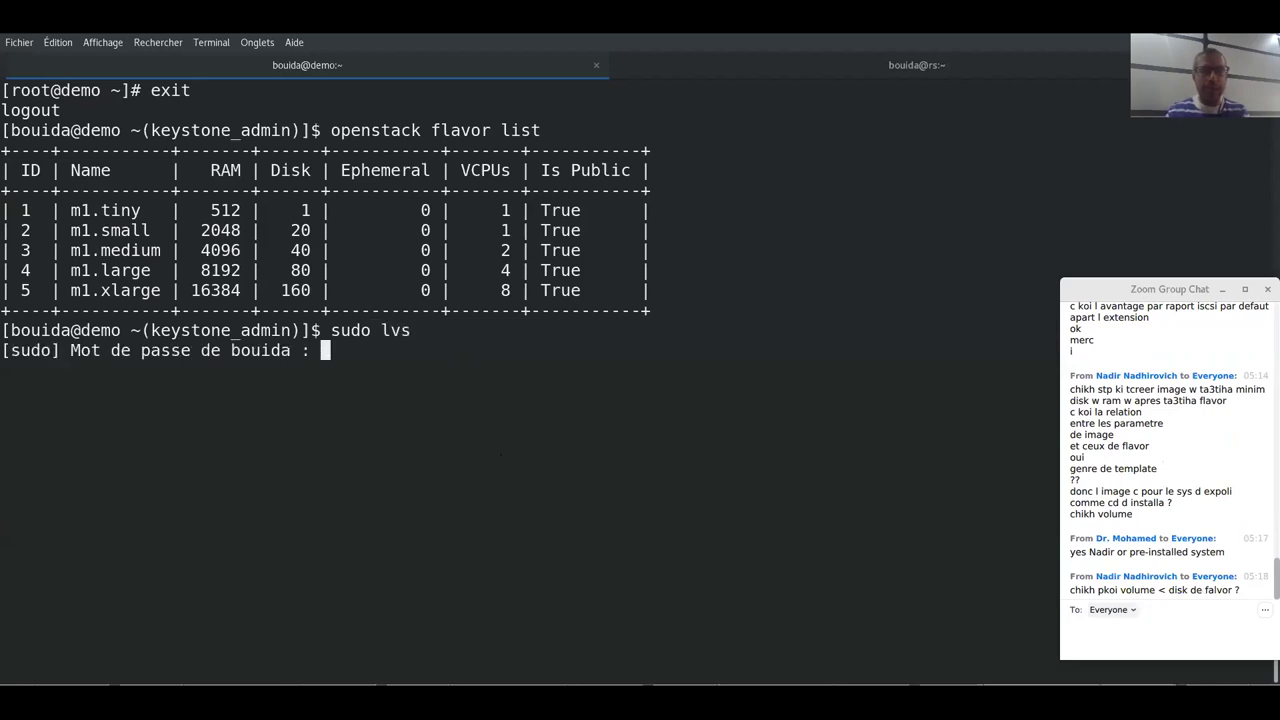
key("Return")
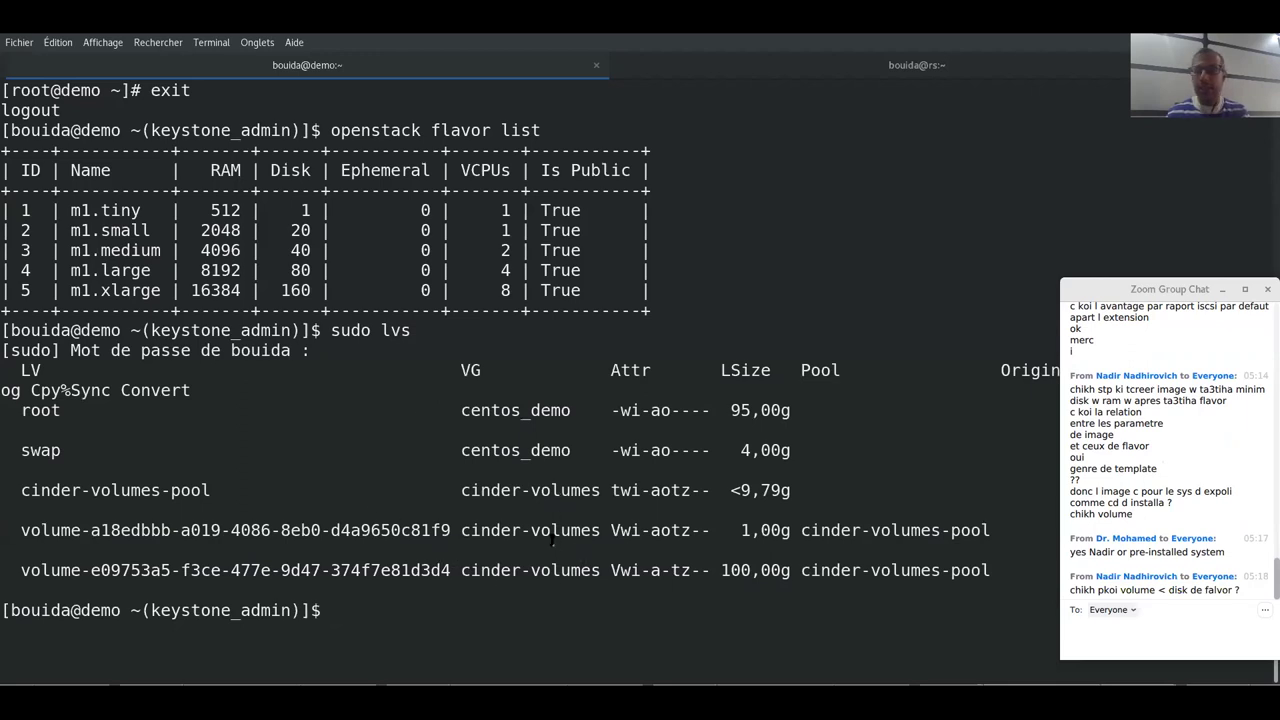
key("Up")
key("Return")
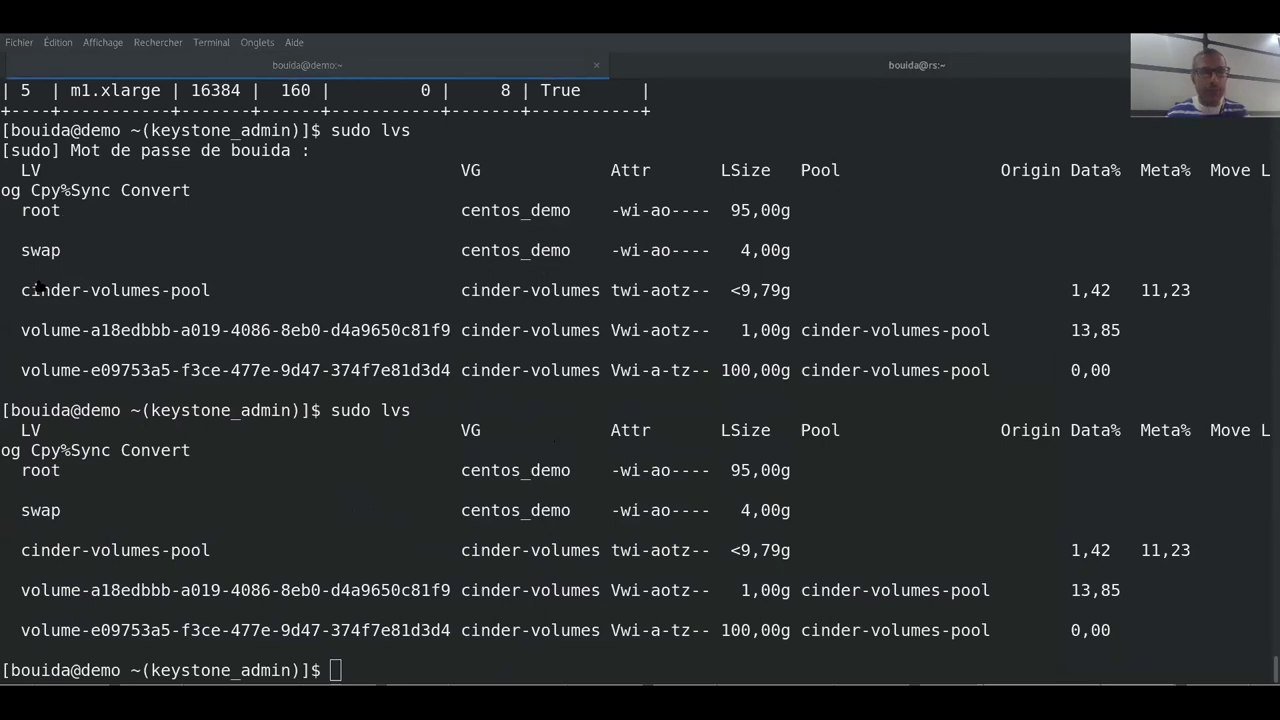
key("alt+Tab")
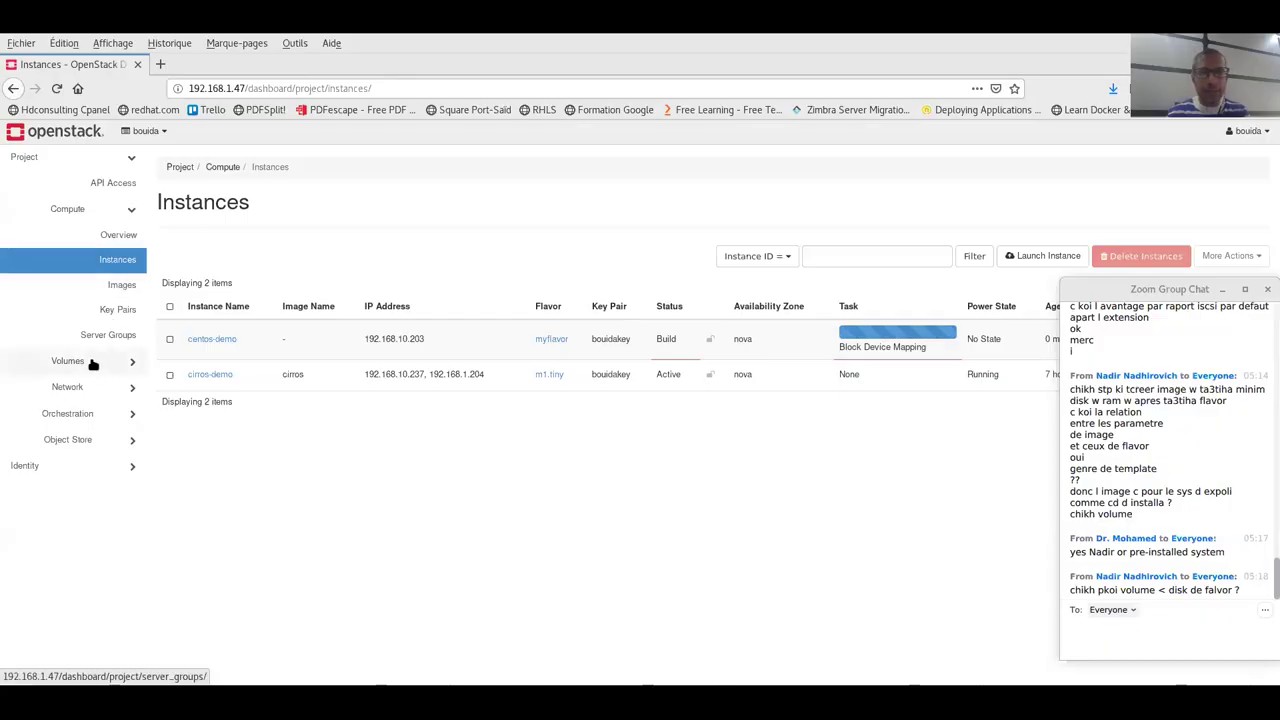
left_click(93, 365)
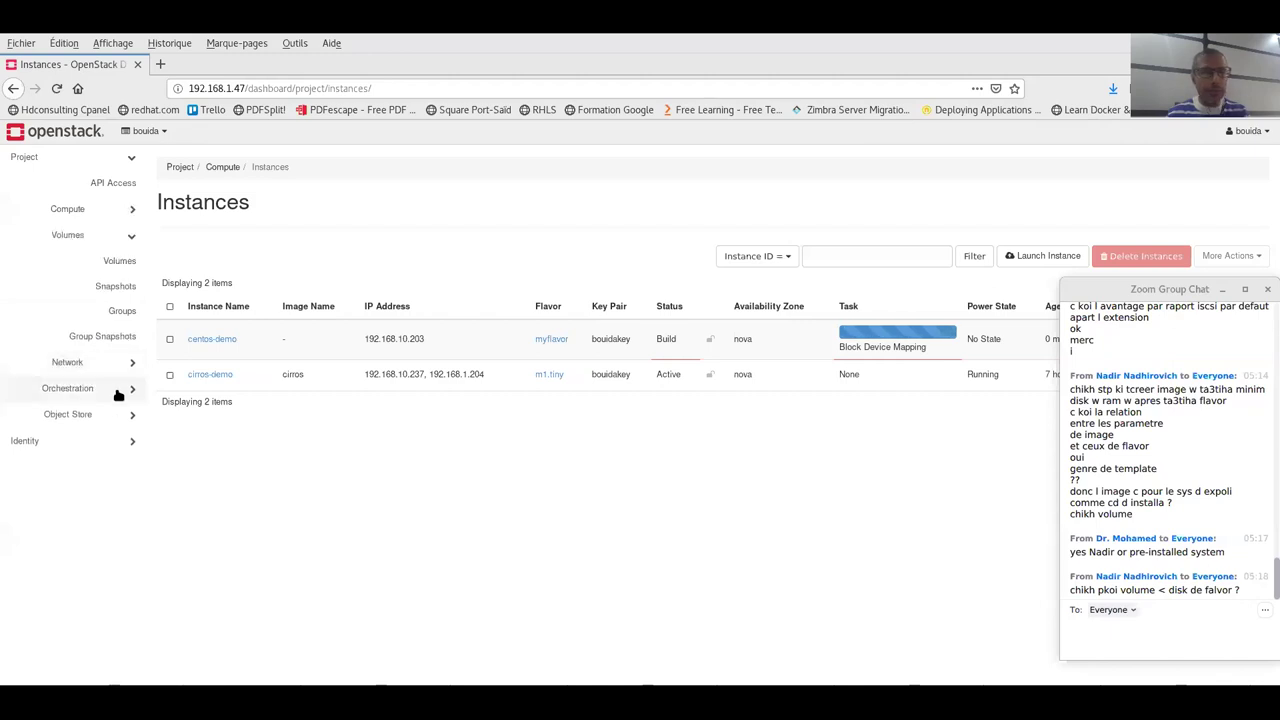
left_click(115, 261)
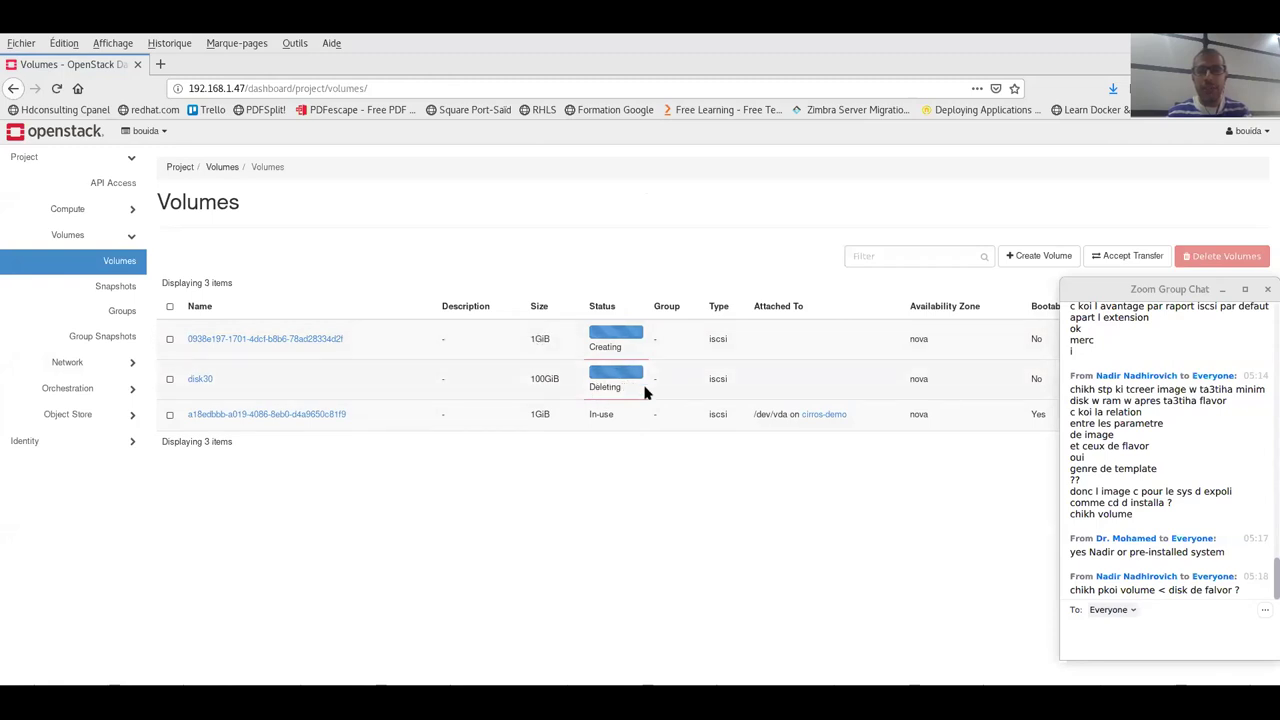
left_click(1222, 289)
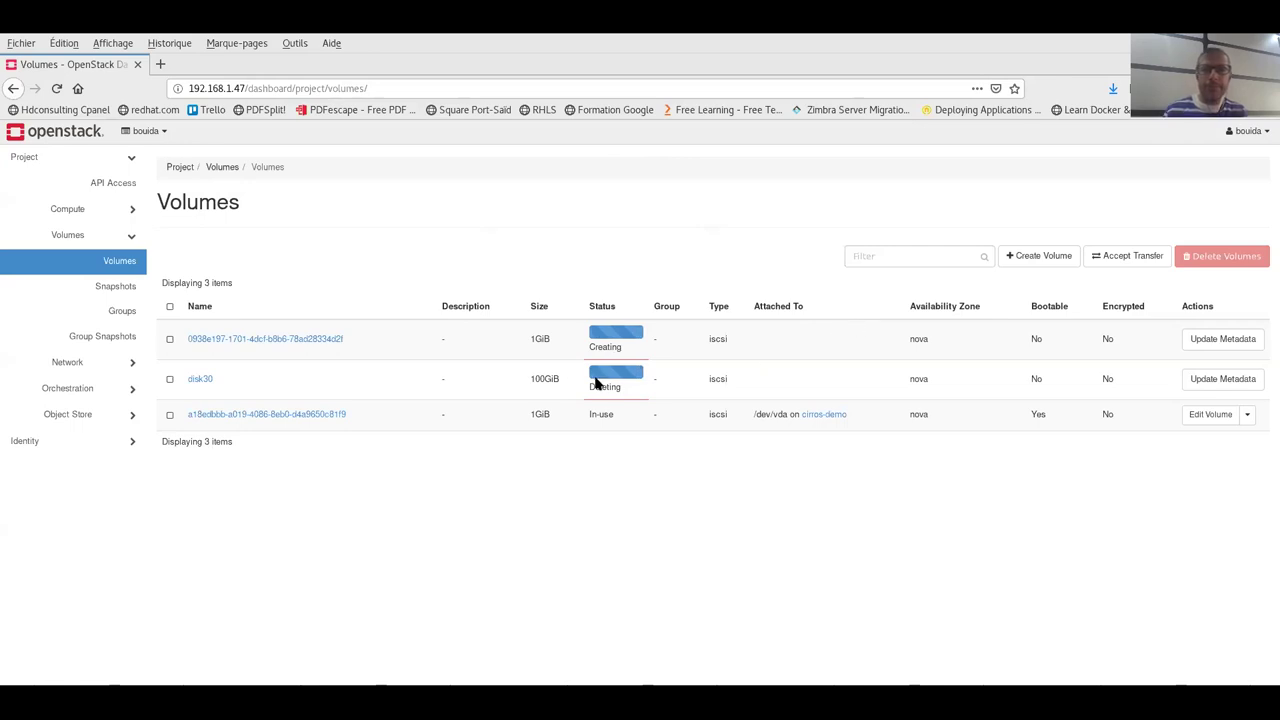
key("alt+h")
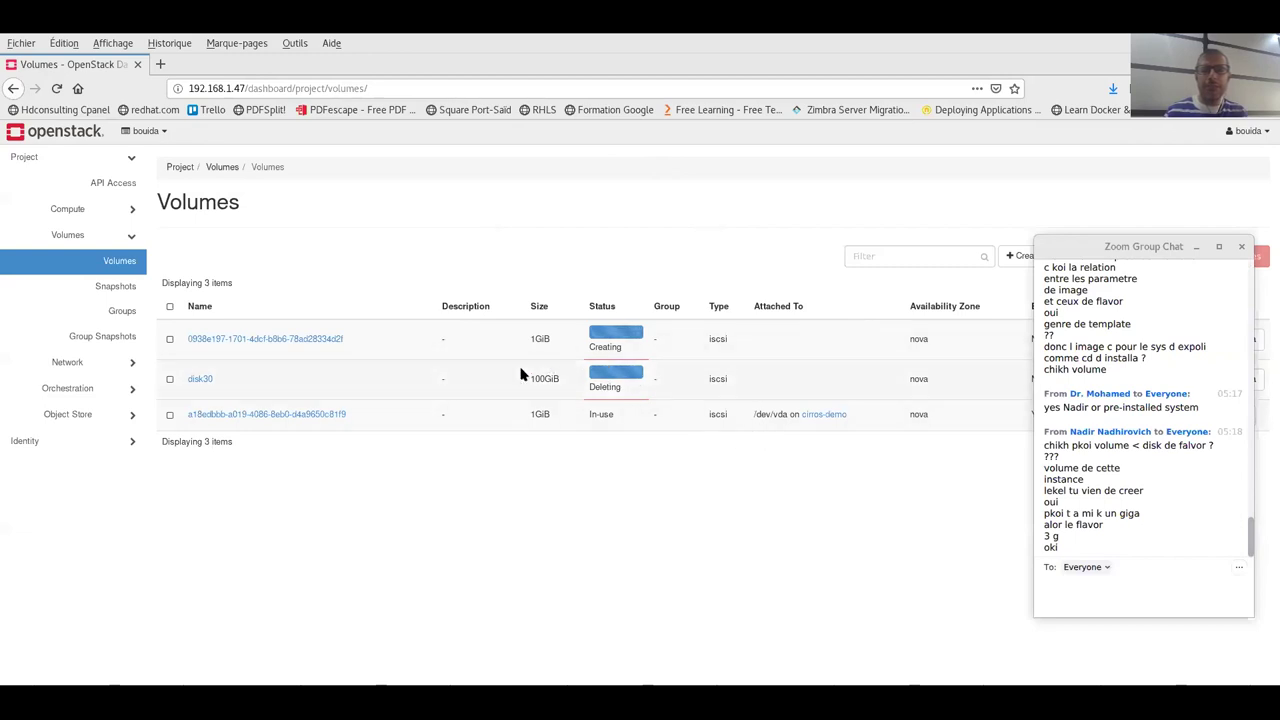
- Open Compute > Instances, showing centos-demo in Error and cirros-demo Active and Running
left_click(116, 211)
left_click(116, 235)
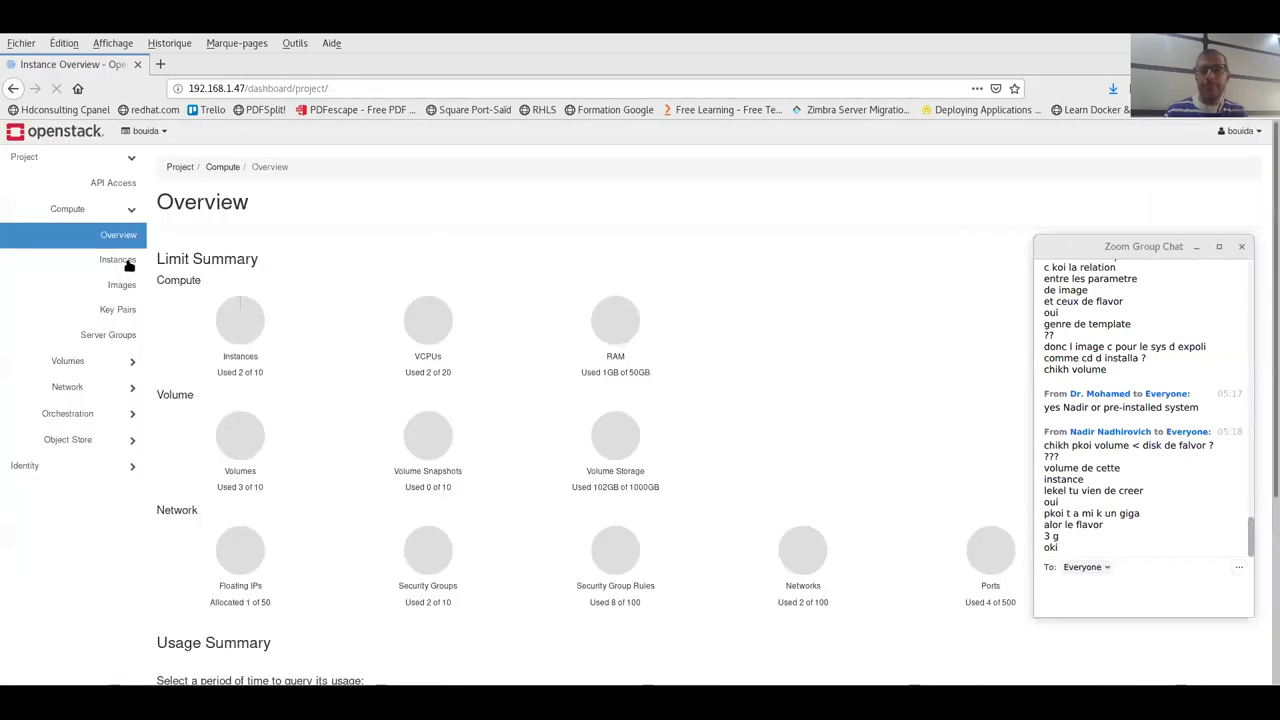
left_click(127, 263)
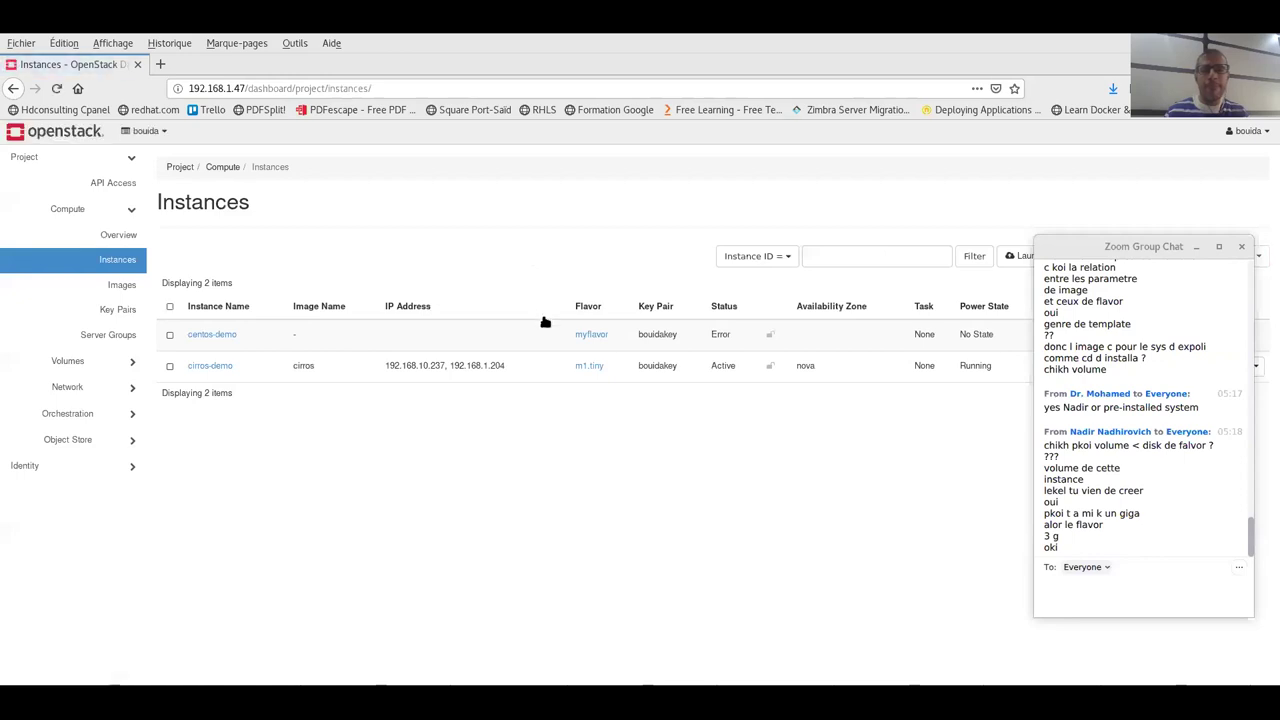
mouse_move(590, 335)
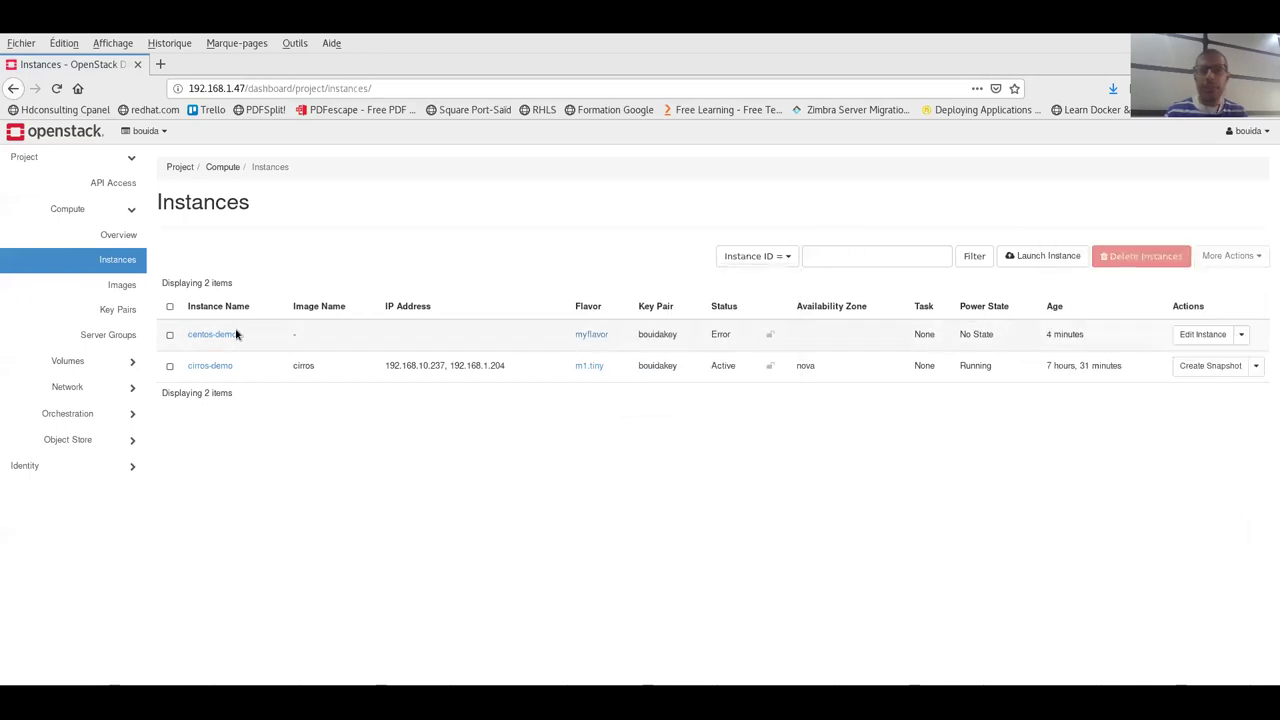
- Delete the failed centos-demo instance, leaving only cirros-demo (m1.tiny) running
left_click(169, 335)
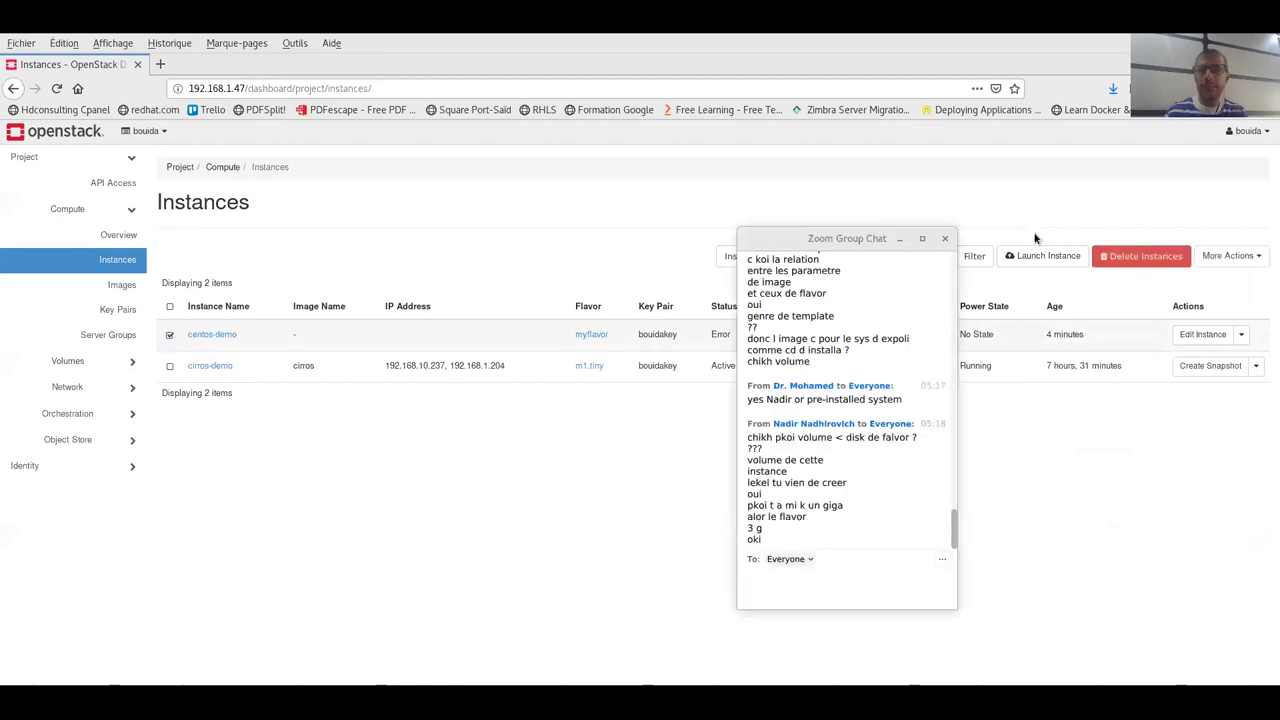
left_click(1130, 258)
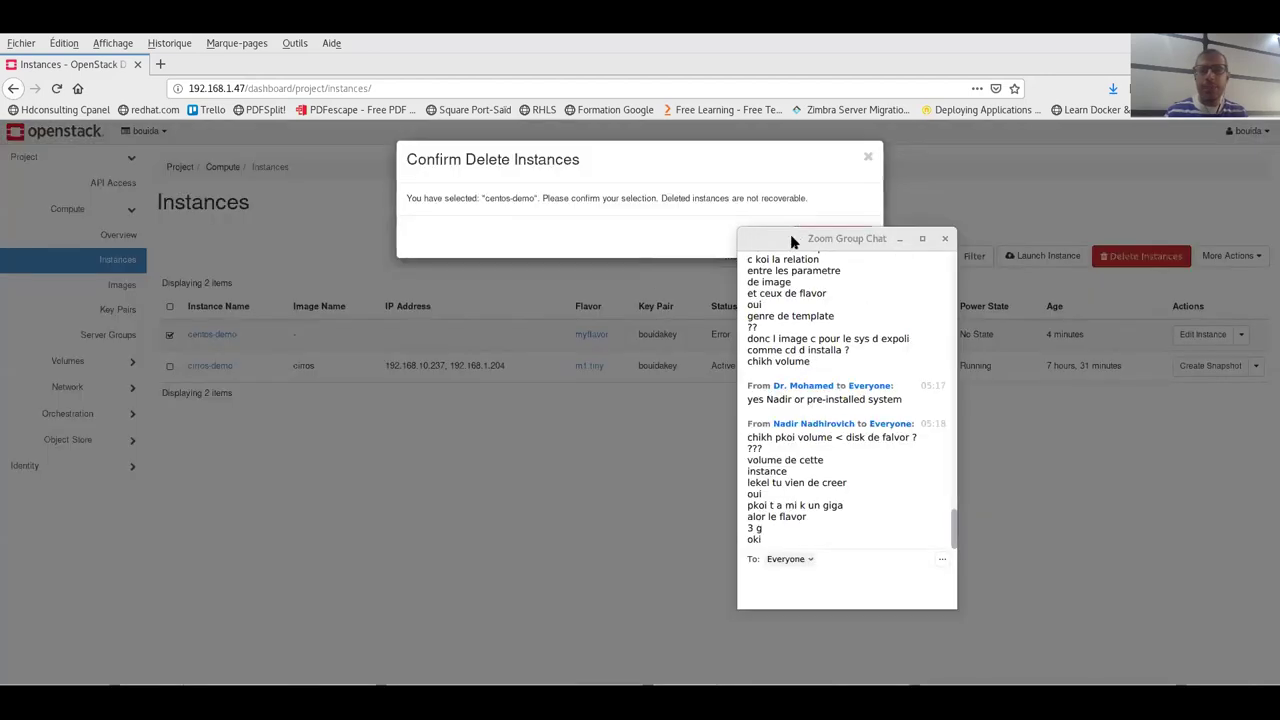
left_click(835, 240)
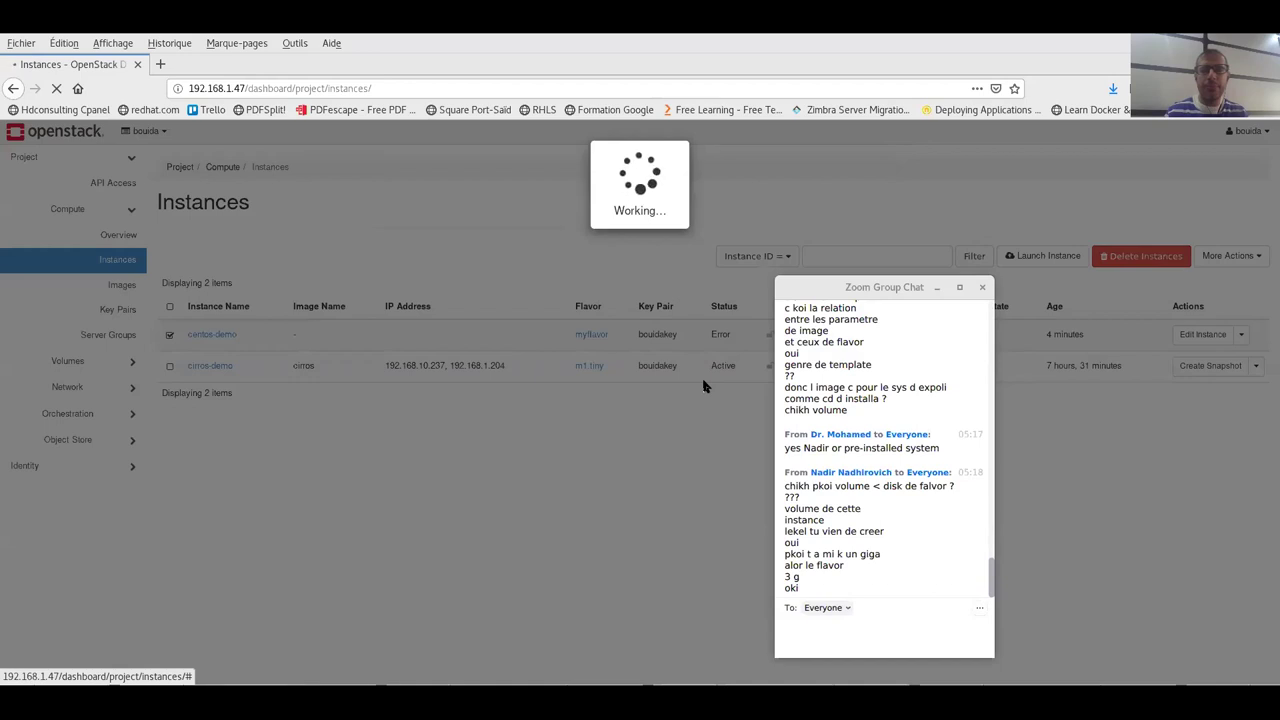
key("alt+h")
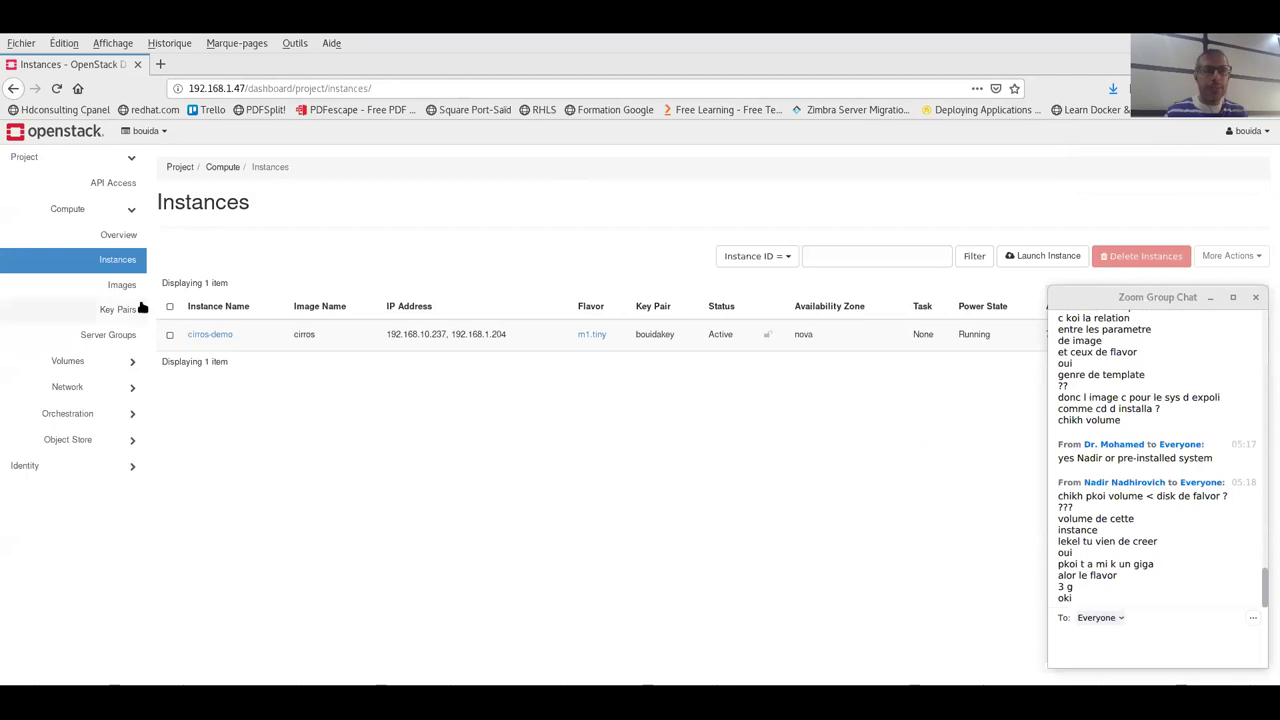
- Open Volumes > Volumes and reload: the 1GiB volume shows Creating, disk30 Deleting
left_click(131, 208)
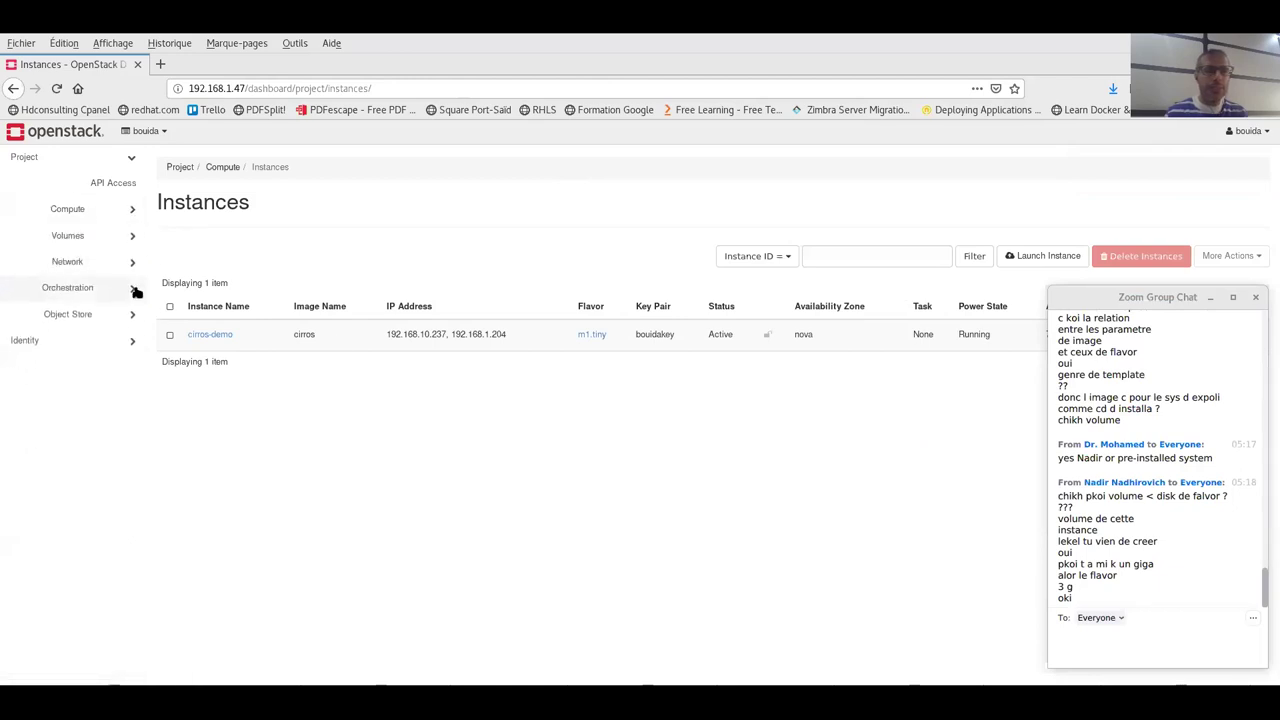
left_click(131, 238)
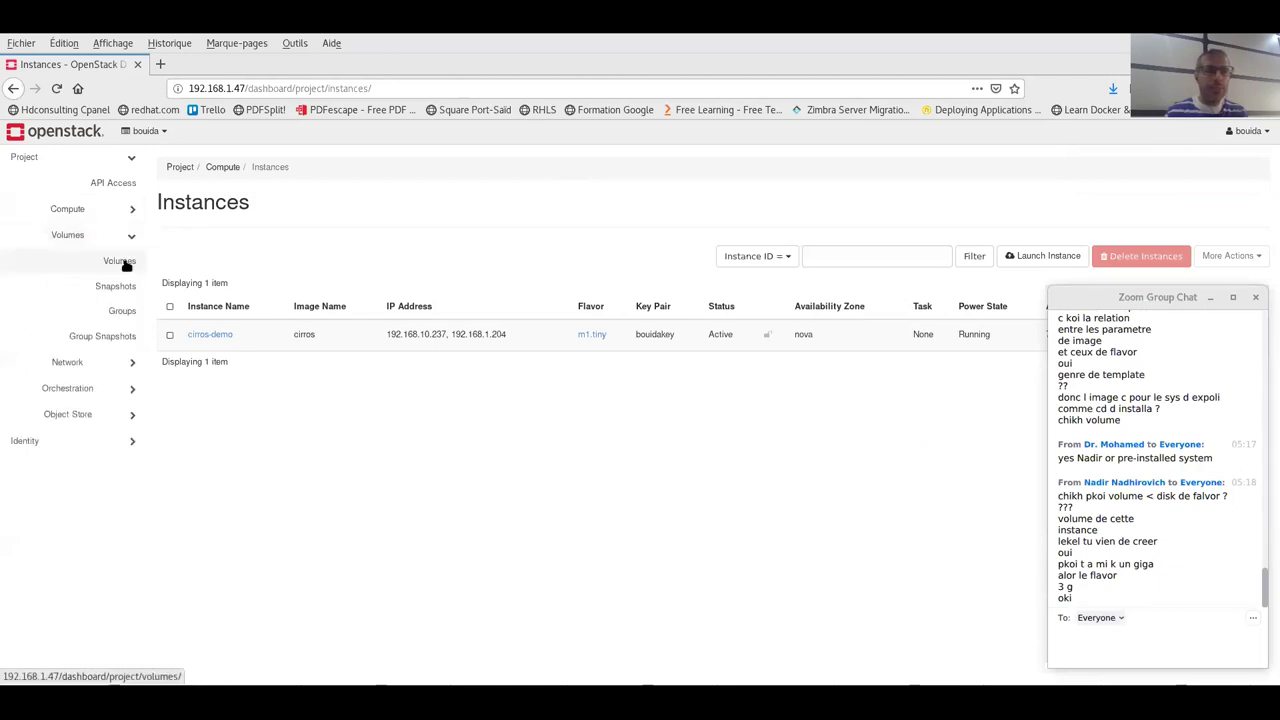
left_click(120, 261)
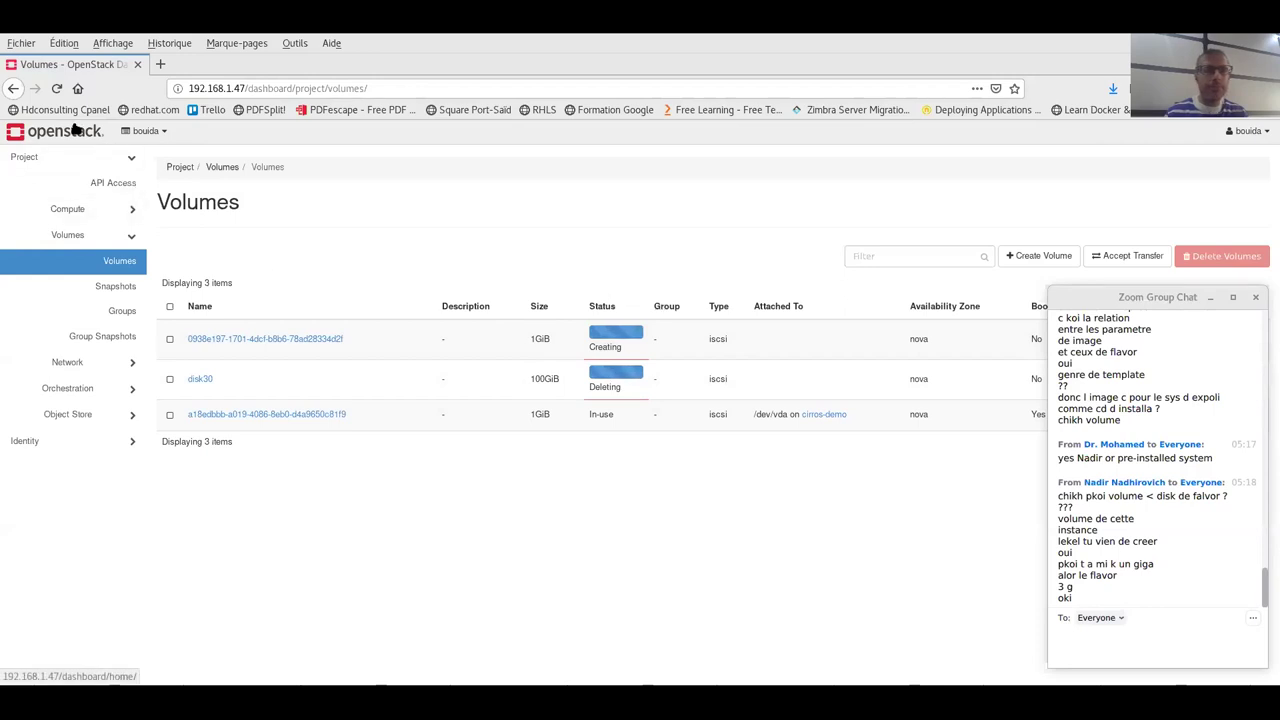
left_click(56, 89)
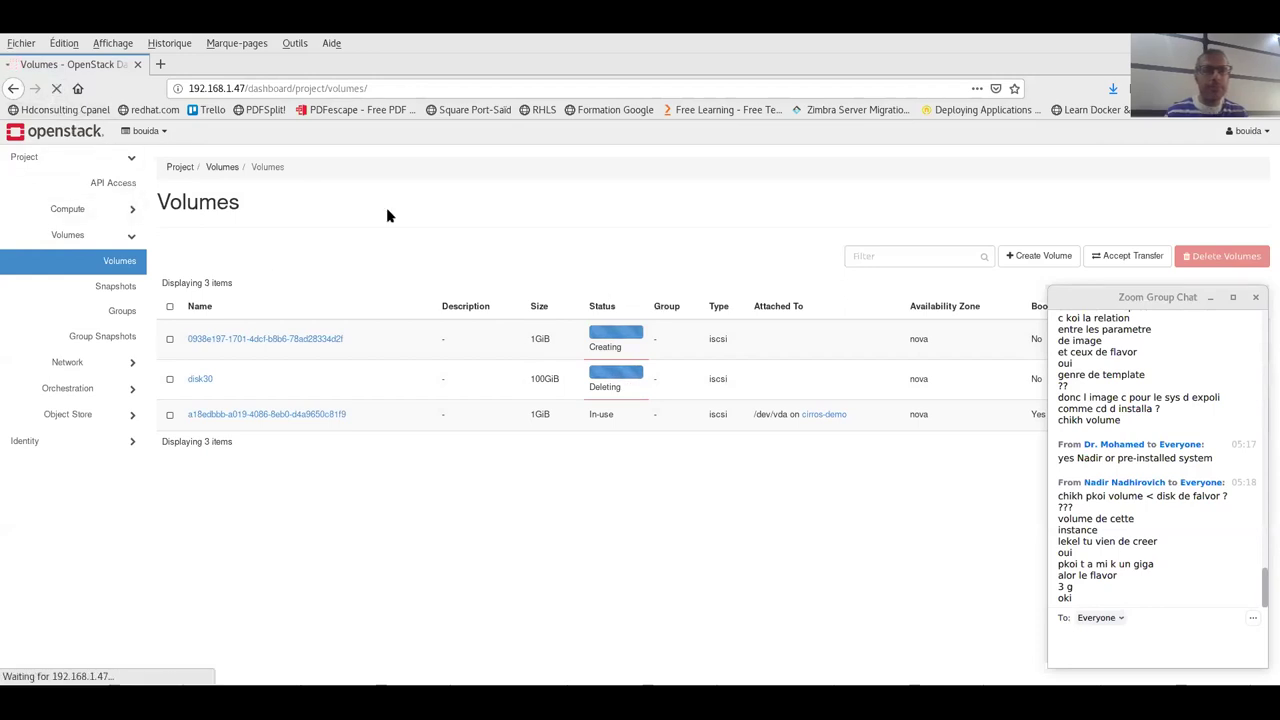
left_click(429, 563)
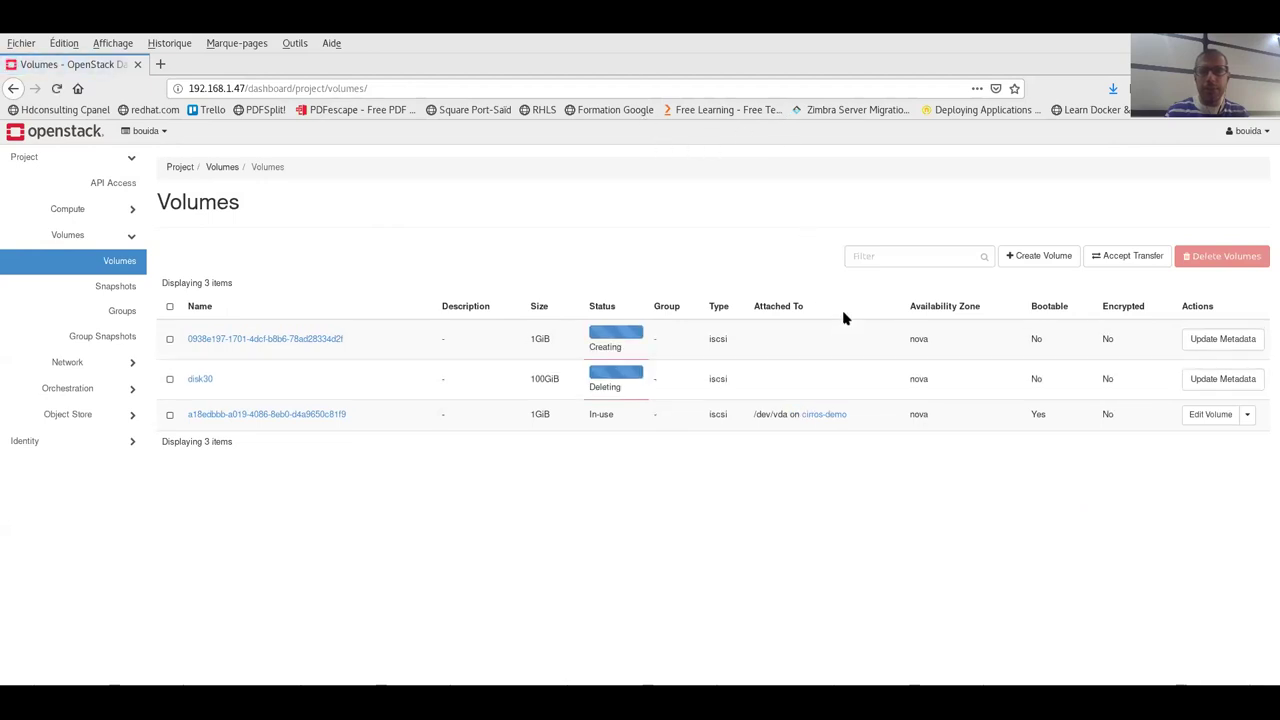
- In the terminal, interrupt the incomplete command and run openstack volume list on a cleared screen
key("alt+Tab")
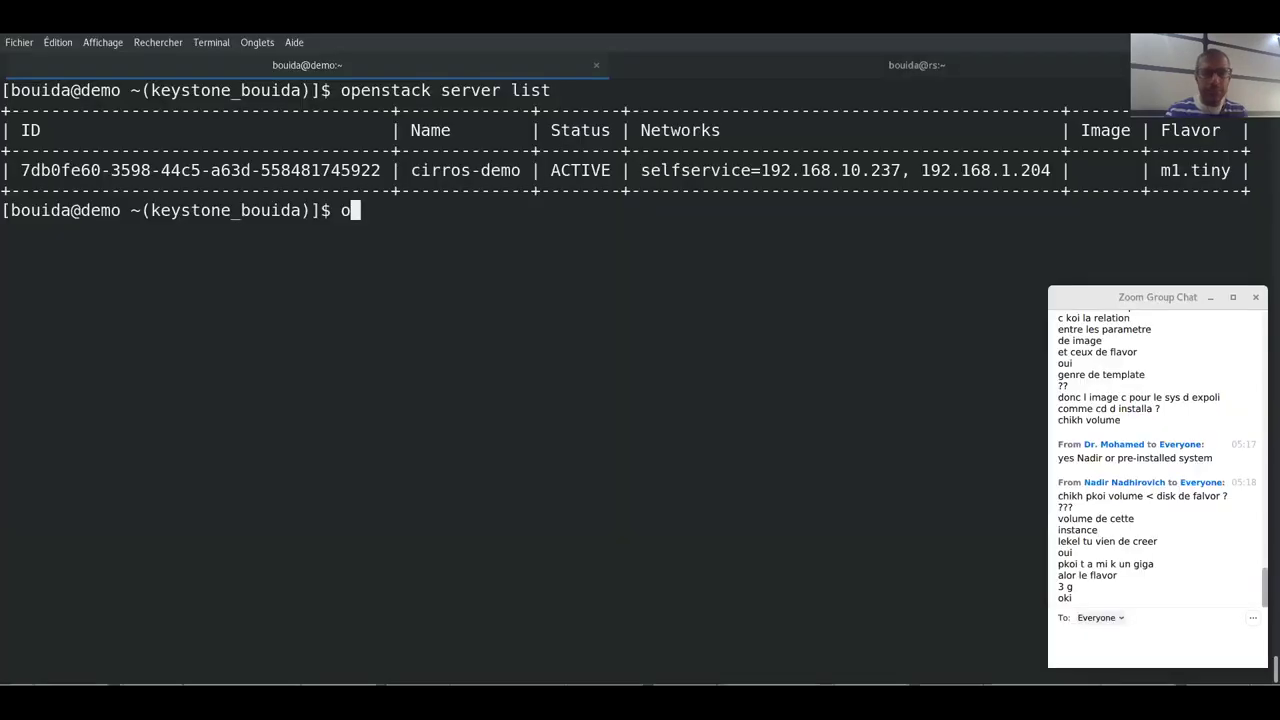
type("penstack")
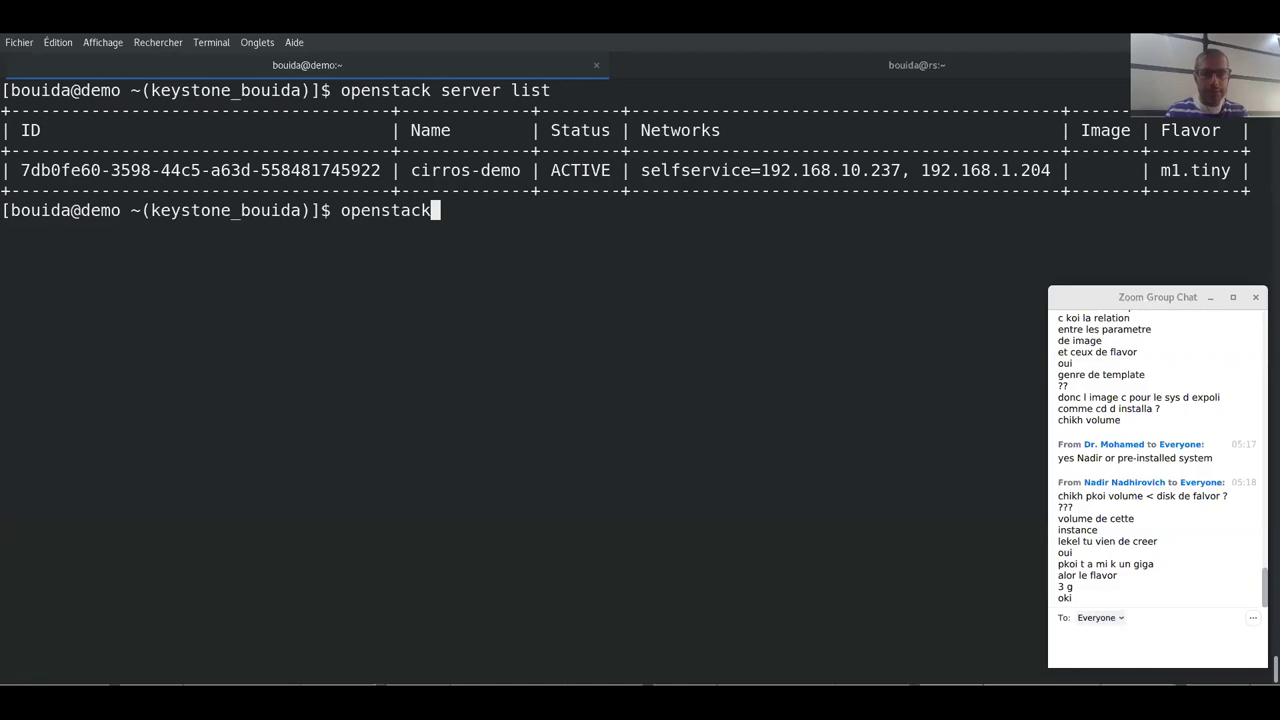
type(" volume")
key("Return")
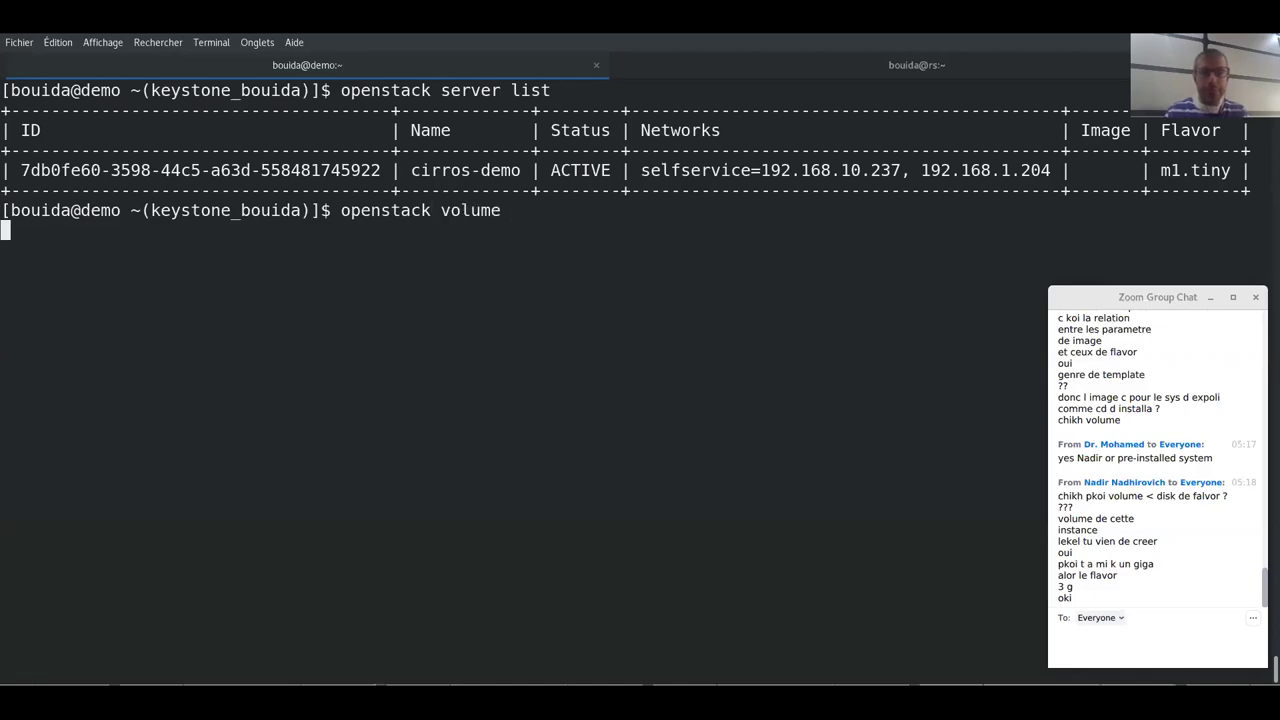
key("ctrl+c")
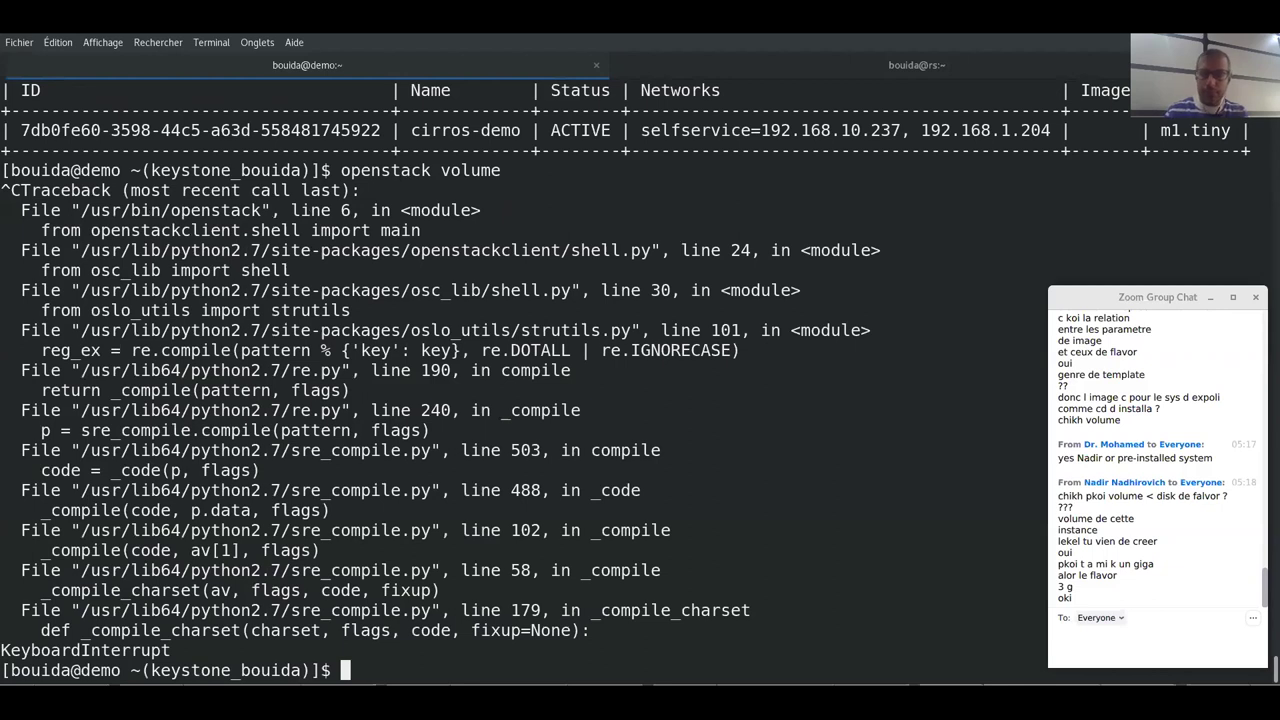
key("Up")
key("Up")
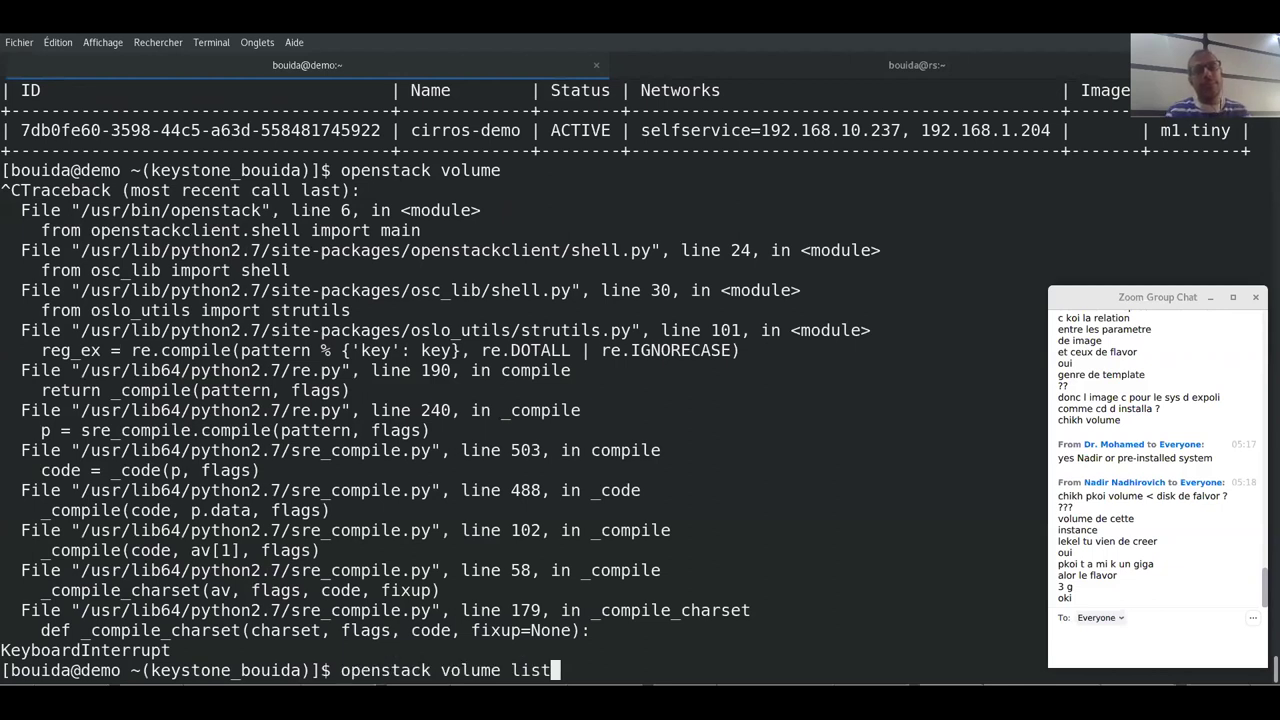
key("ctrl+l")
key("Return")
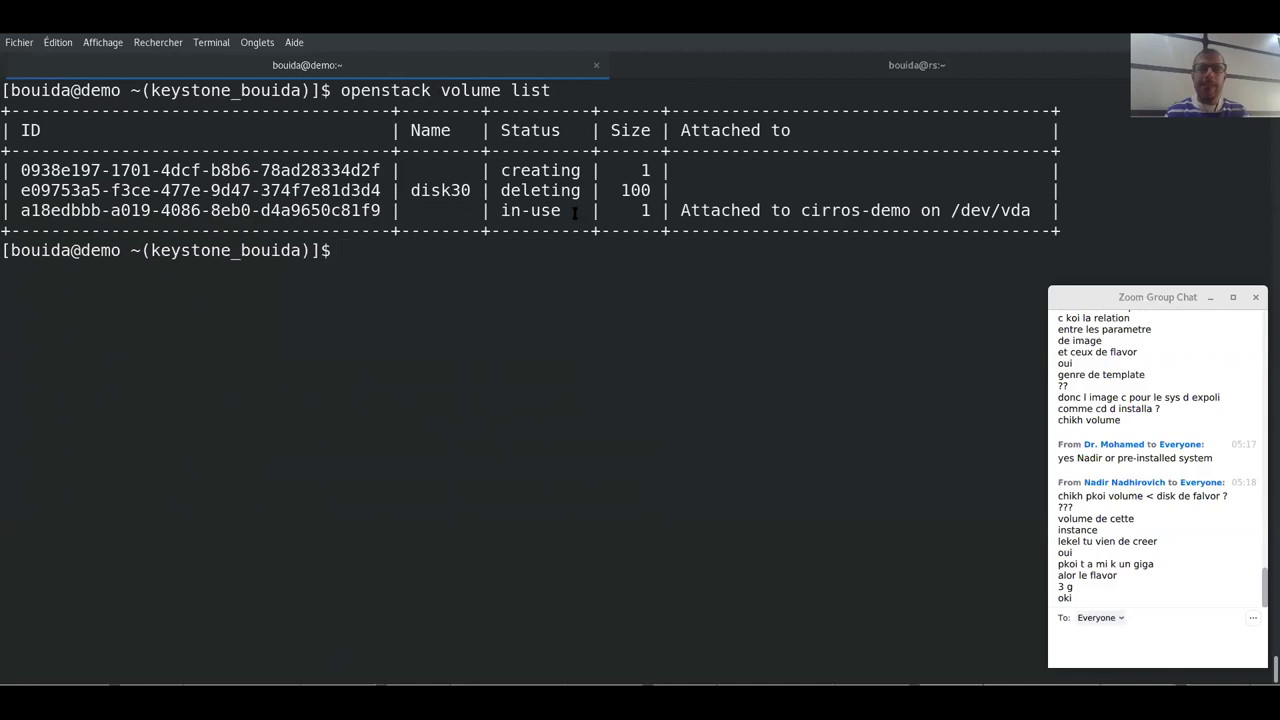
- Highlight disk30's deleting and the 1 GB volume's creating statuses, then copy the creating volume's ID
left_click_drag(492, 191, 573, 192)
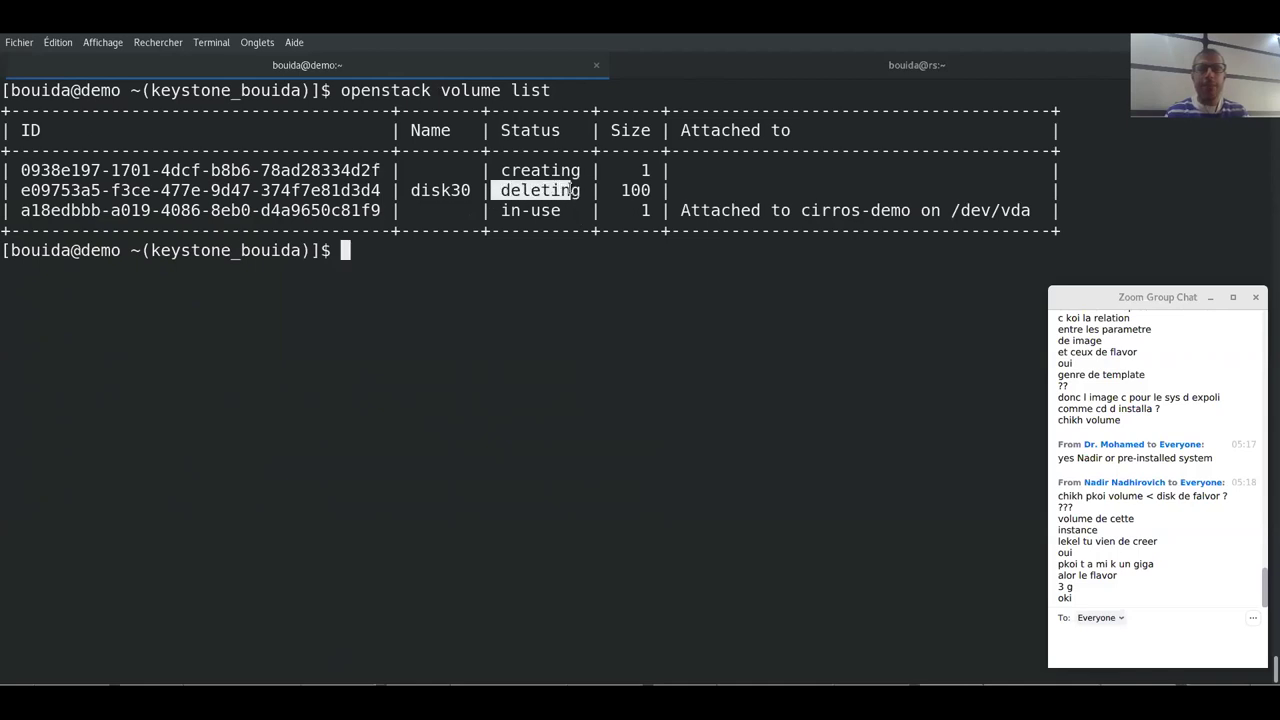
left_click(570, 190)
left_click_drag(561, 170, 490, 172)
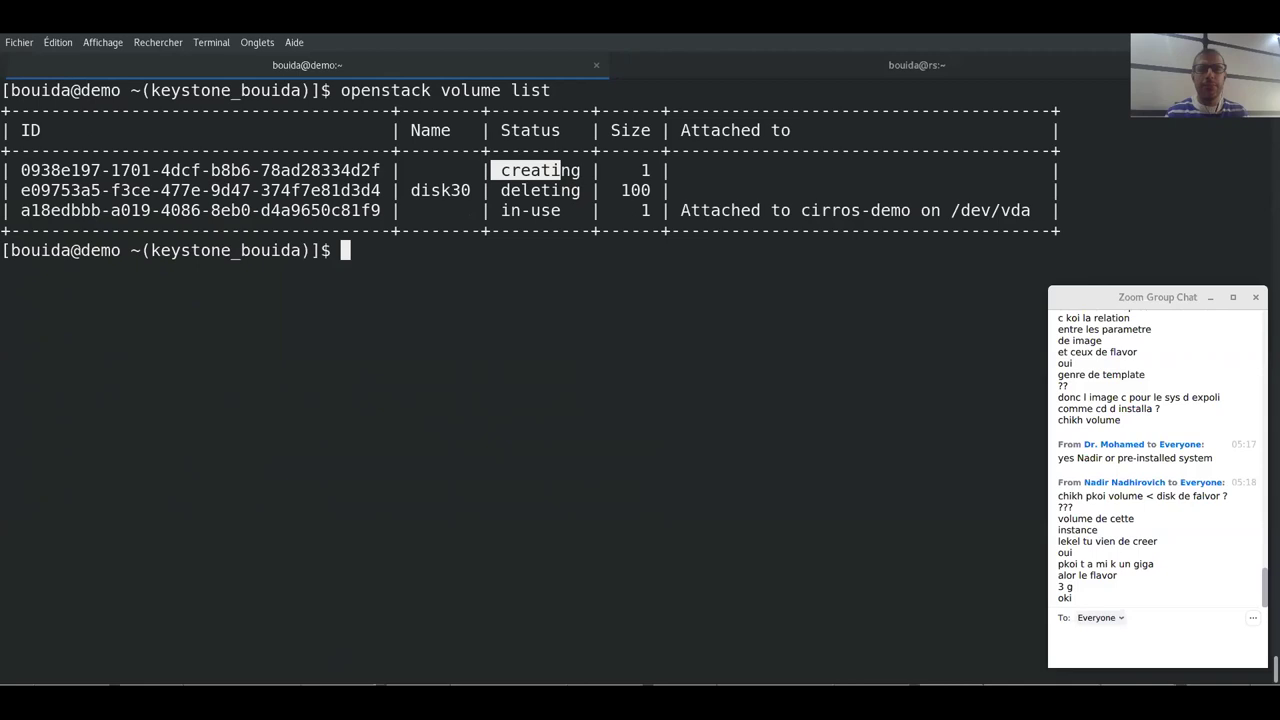
left_click(447, 259)
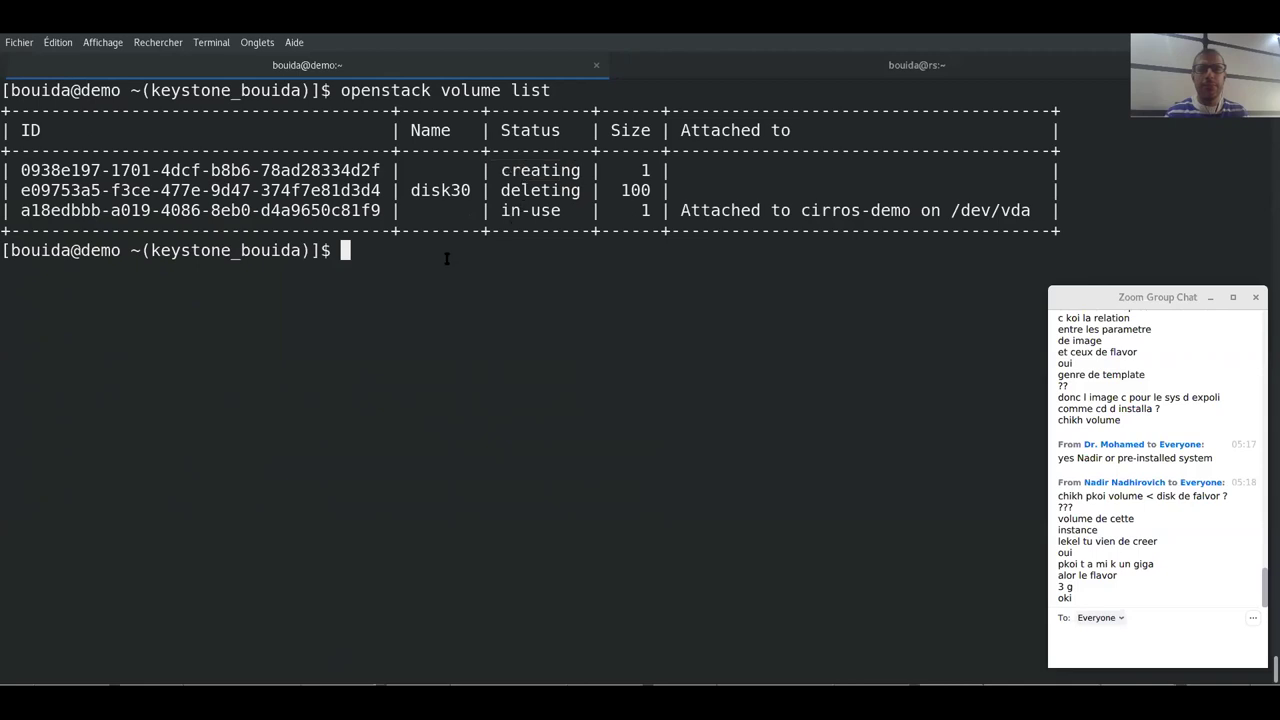
left_click_drag(382, 170, 20, 170)
- Run openstack volume delete on the creating volume's ID, which fails with HTTP 400
key("Up")
key("BackSpace")
key("BackSpace")
key("BackSpace")
key("BackSpace")
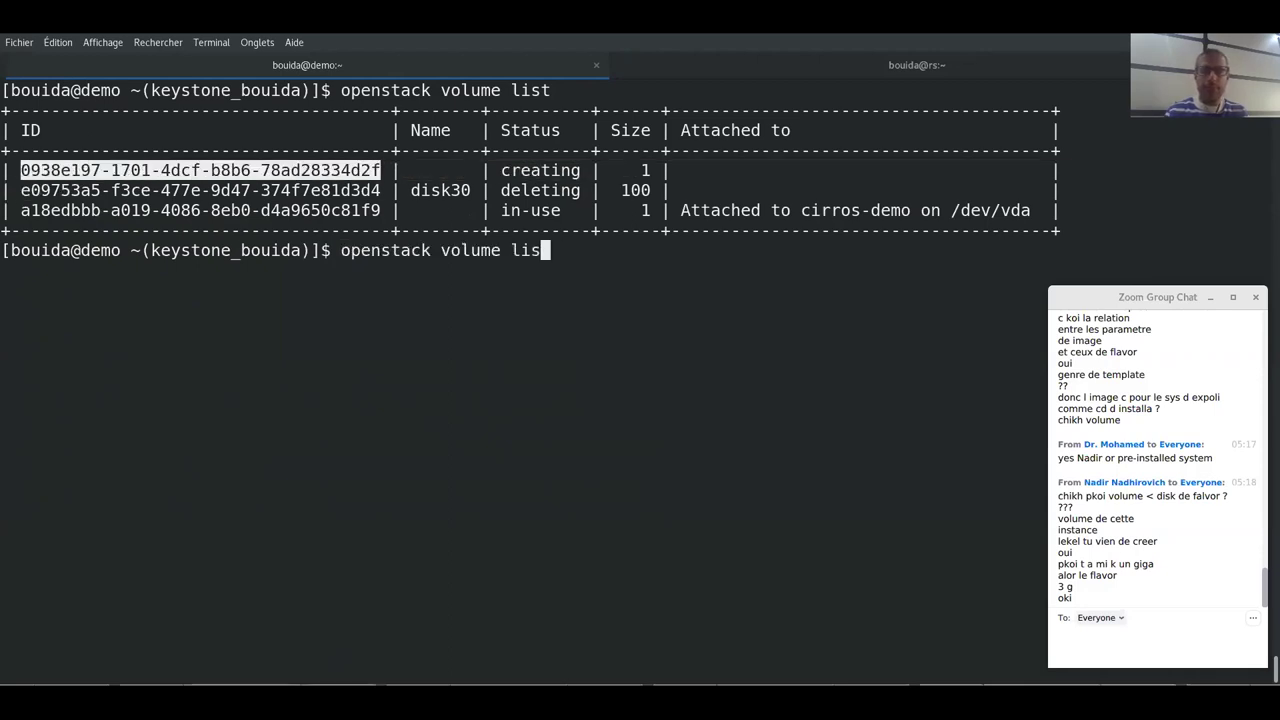
type("delete")
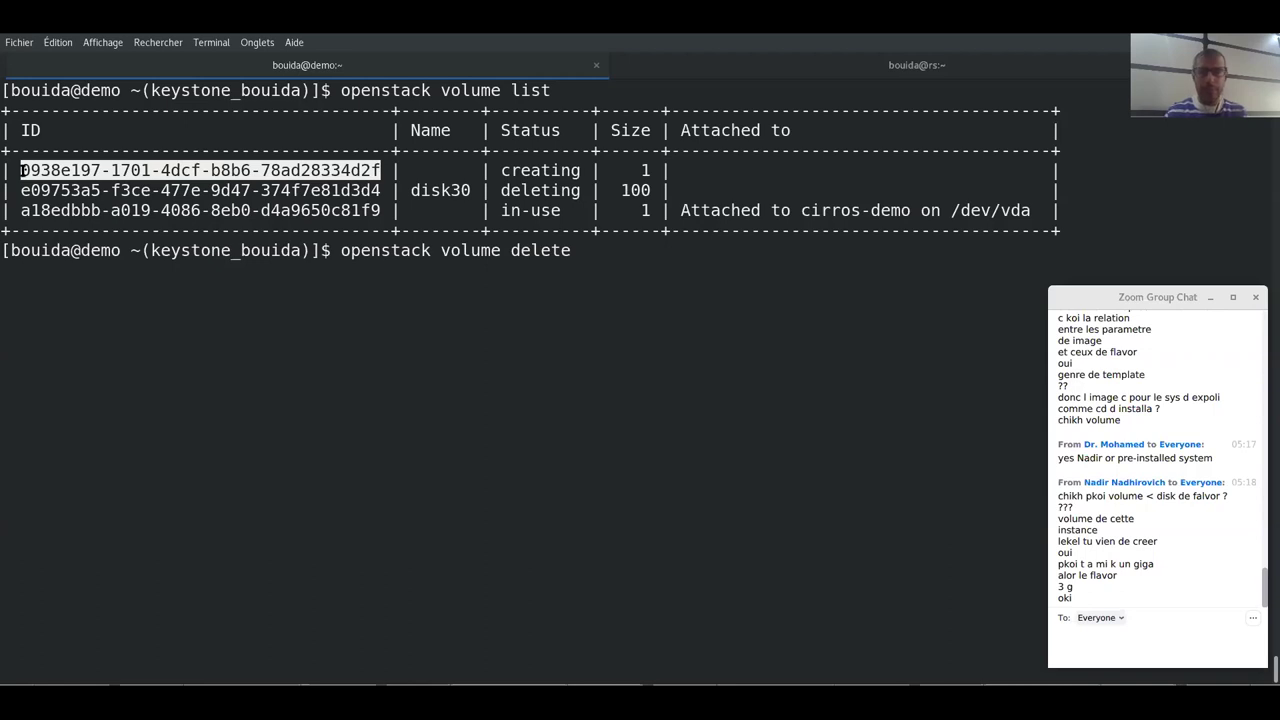
middle_click(250, 305)
key("Return")
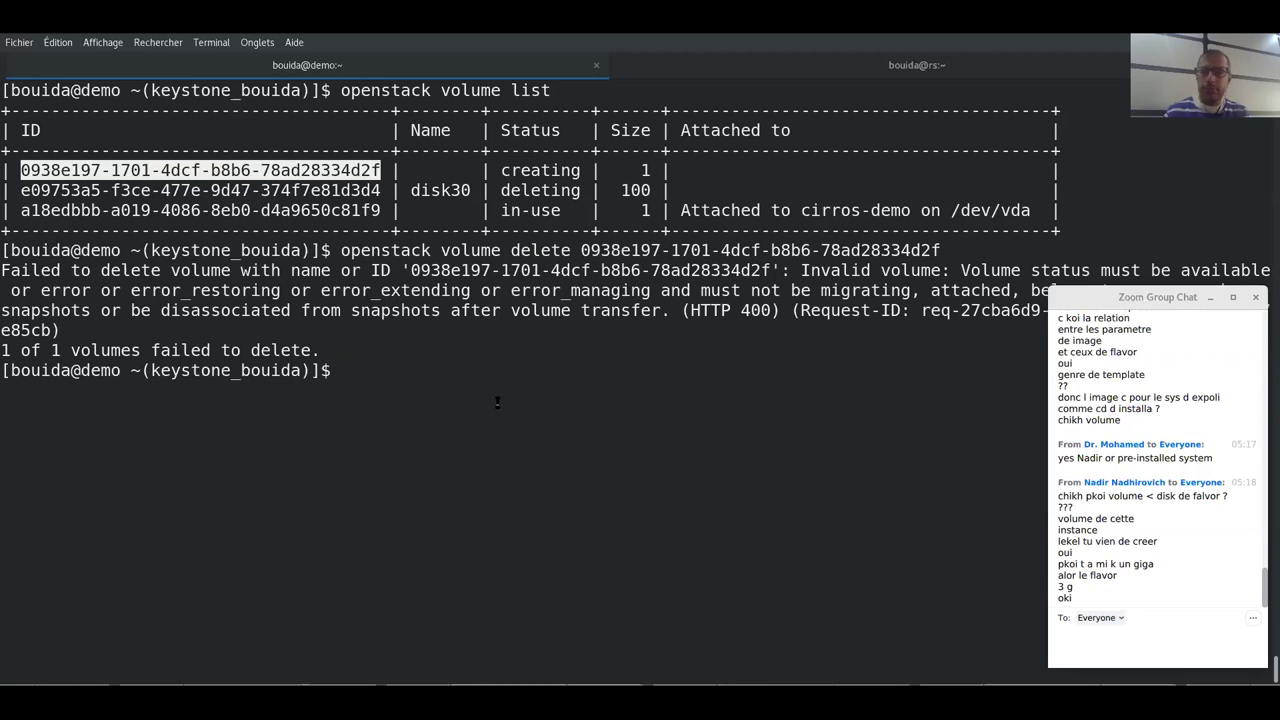
- Clear the screen and rerun openstack volume list to recheck the creating and deleting statuses
left_click_drag(500, 170, 589, 182)
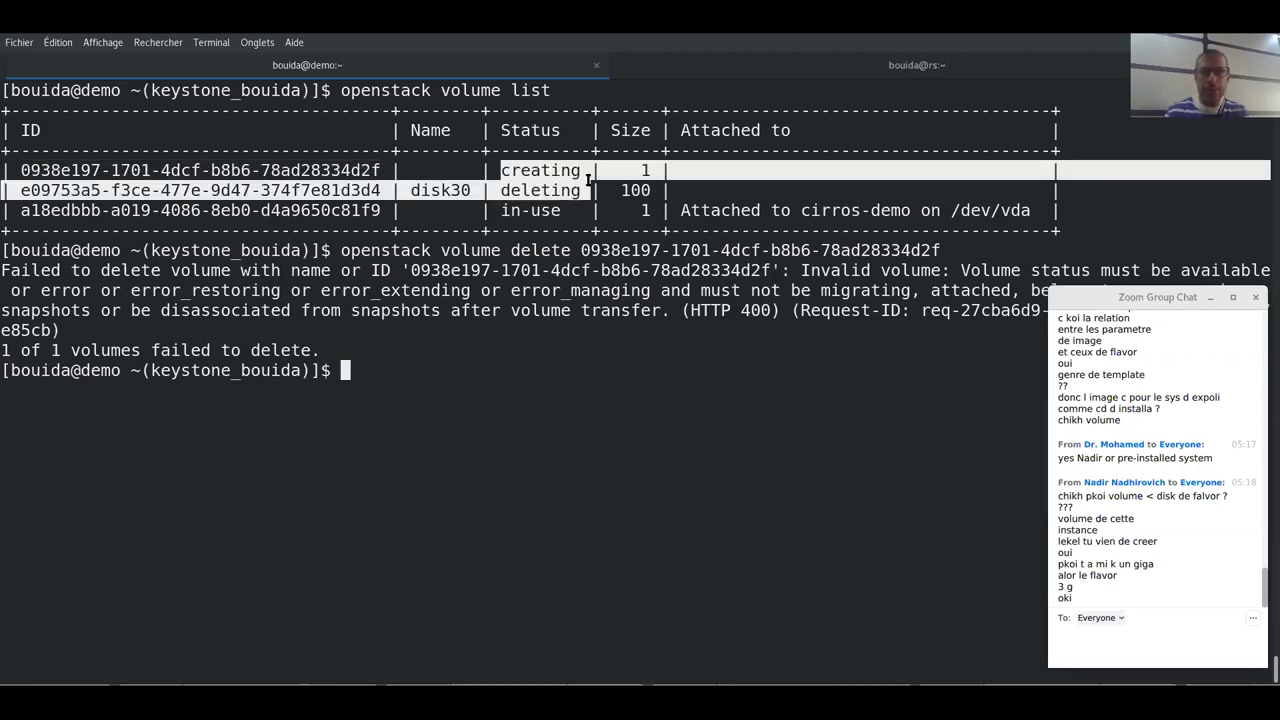
key("ctrl+l")
key("Up")
key("Up")
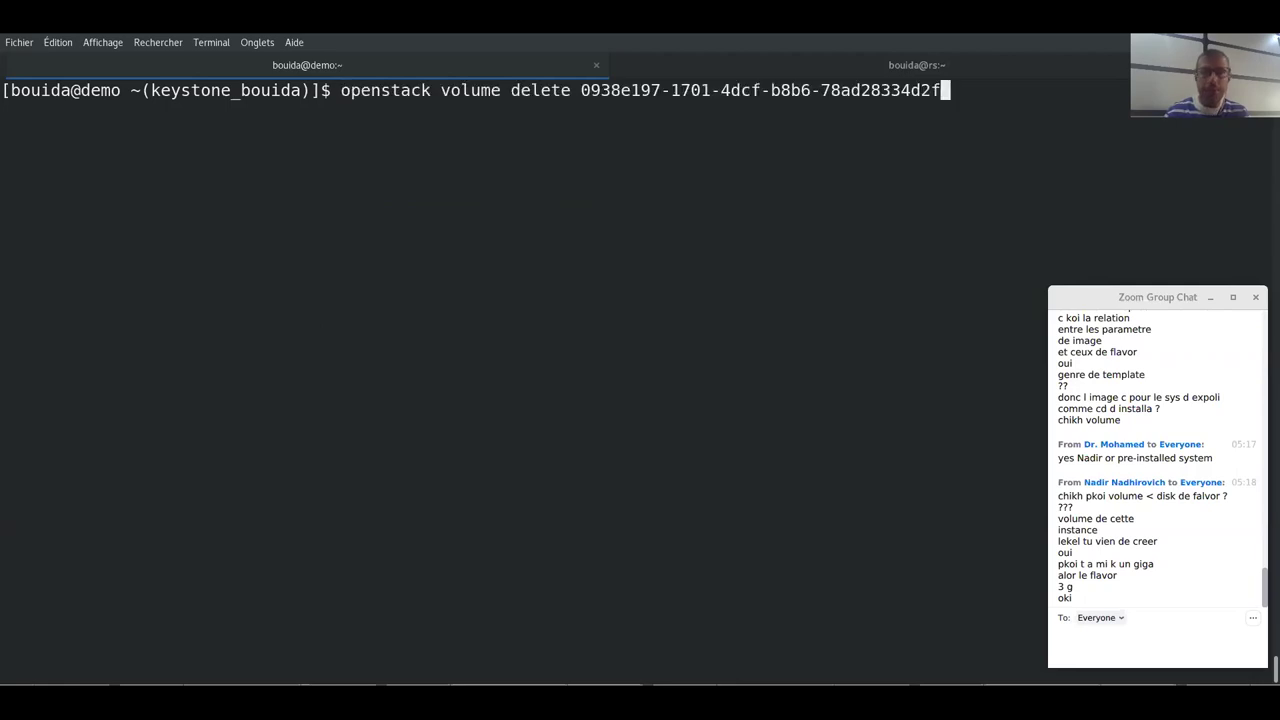
key("Return")
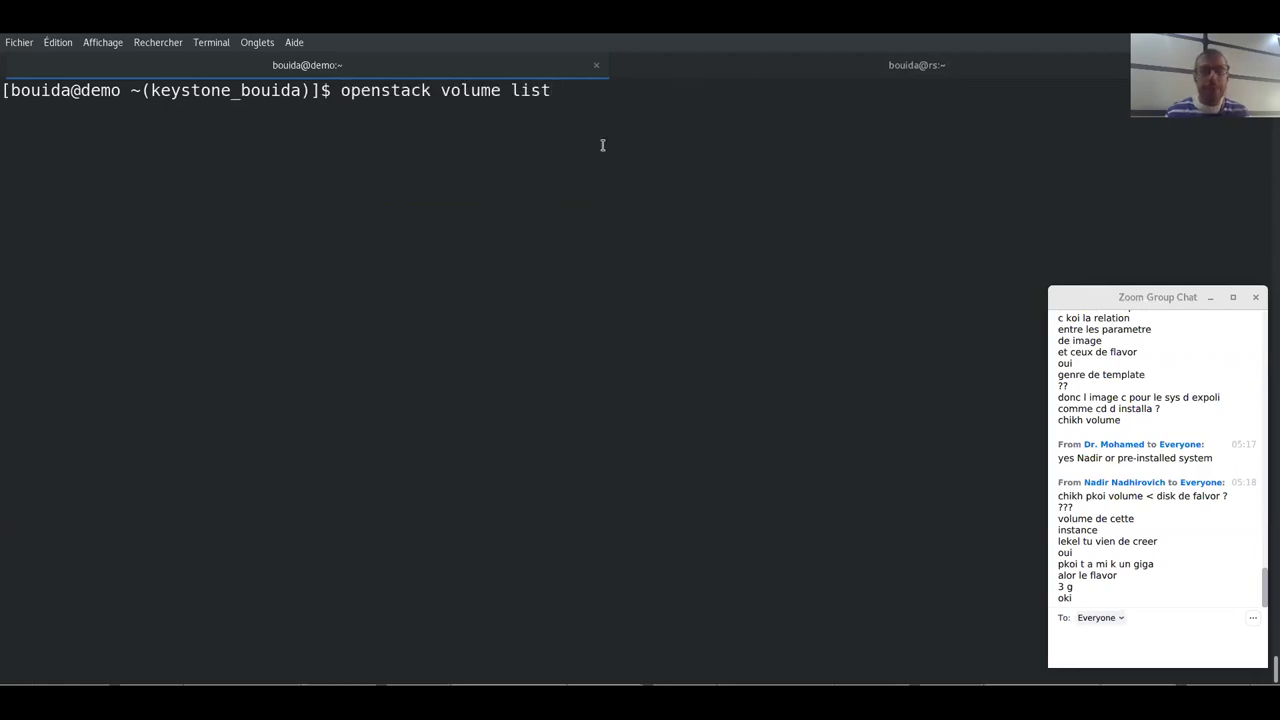